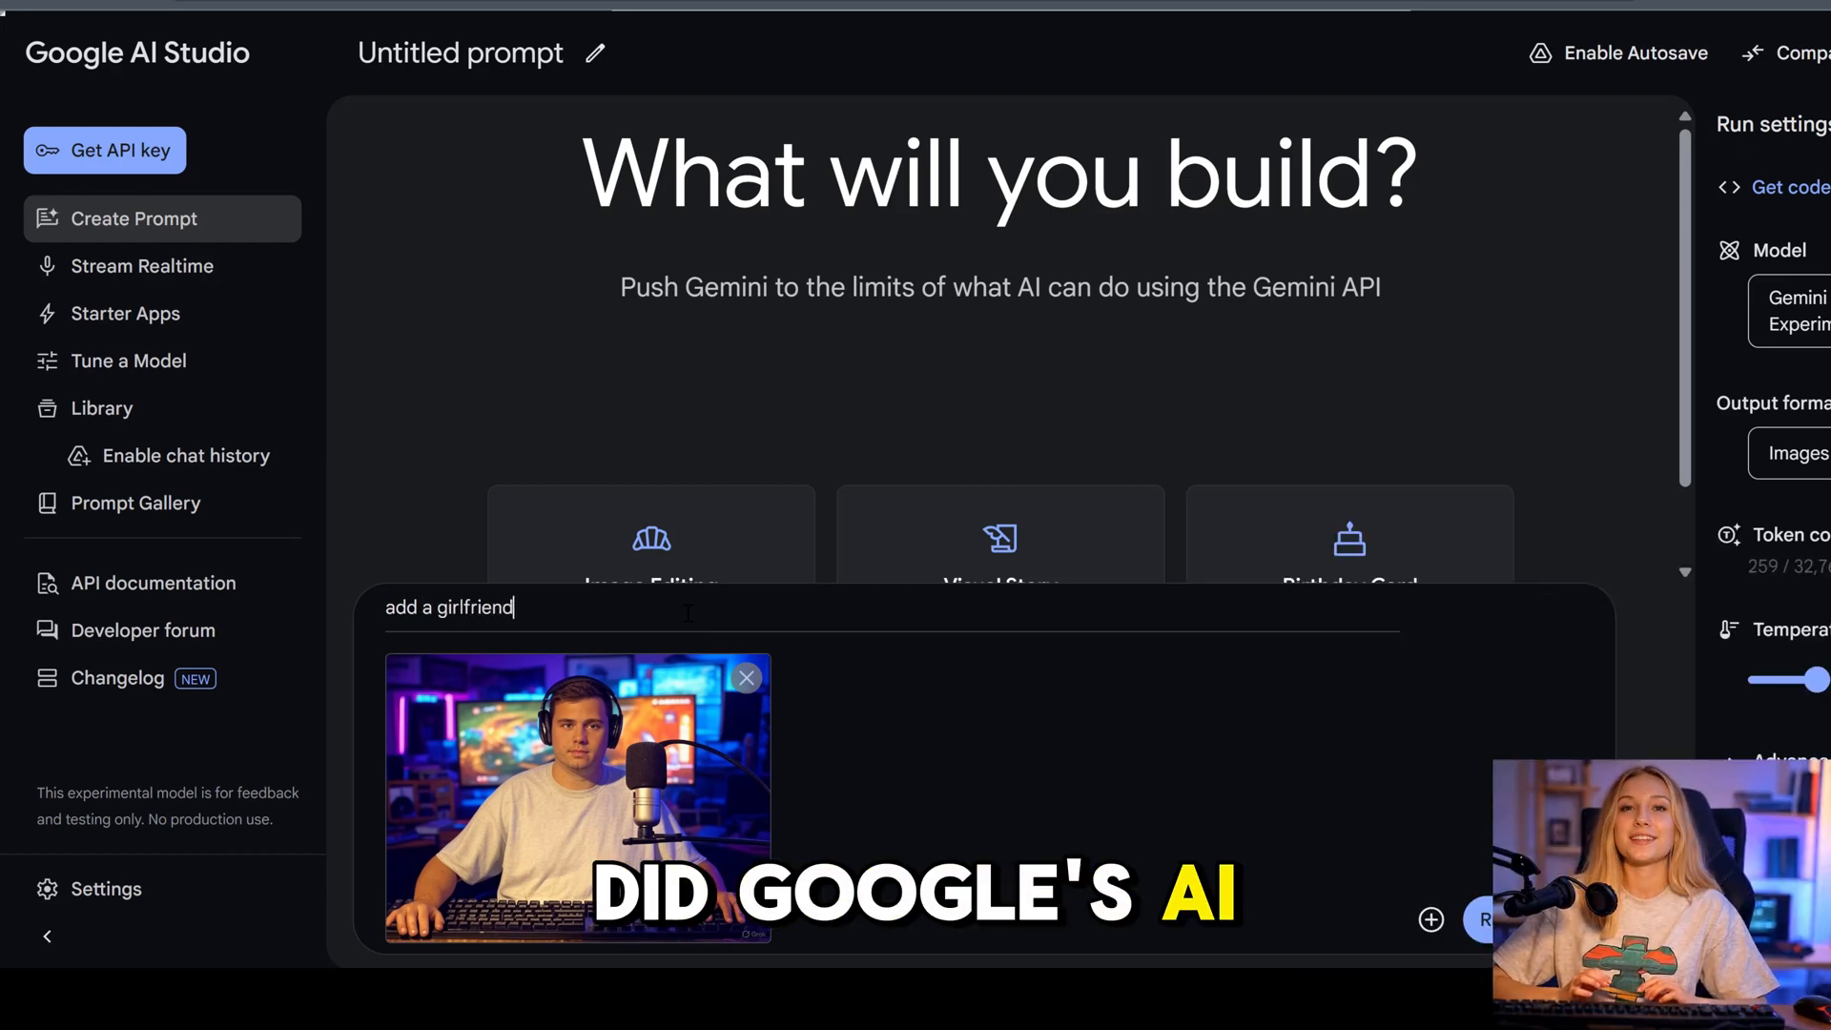
# - Send the 'add a girlfriend' request with the gamer photo and view the result full size
pyautogui.press('Return')
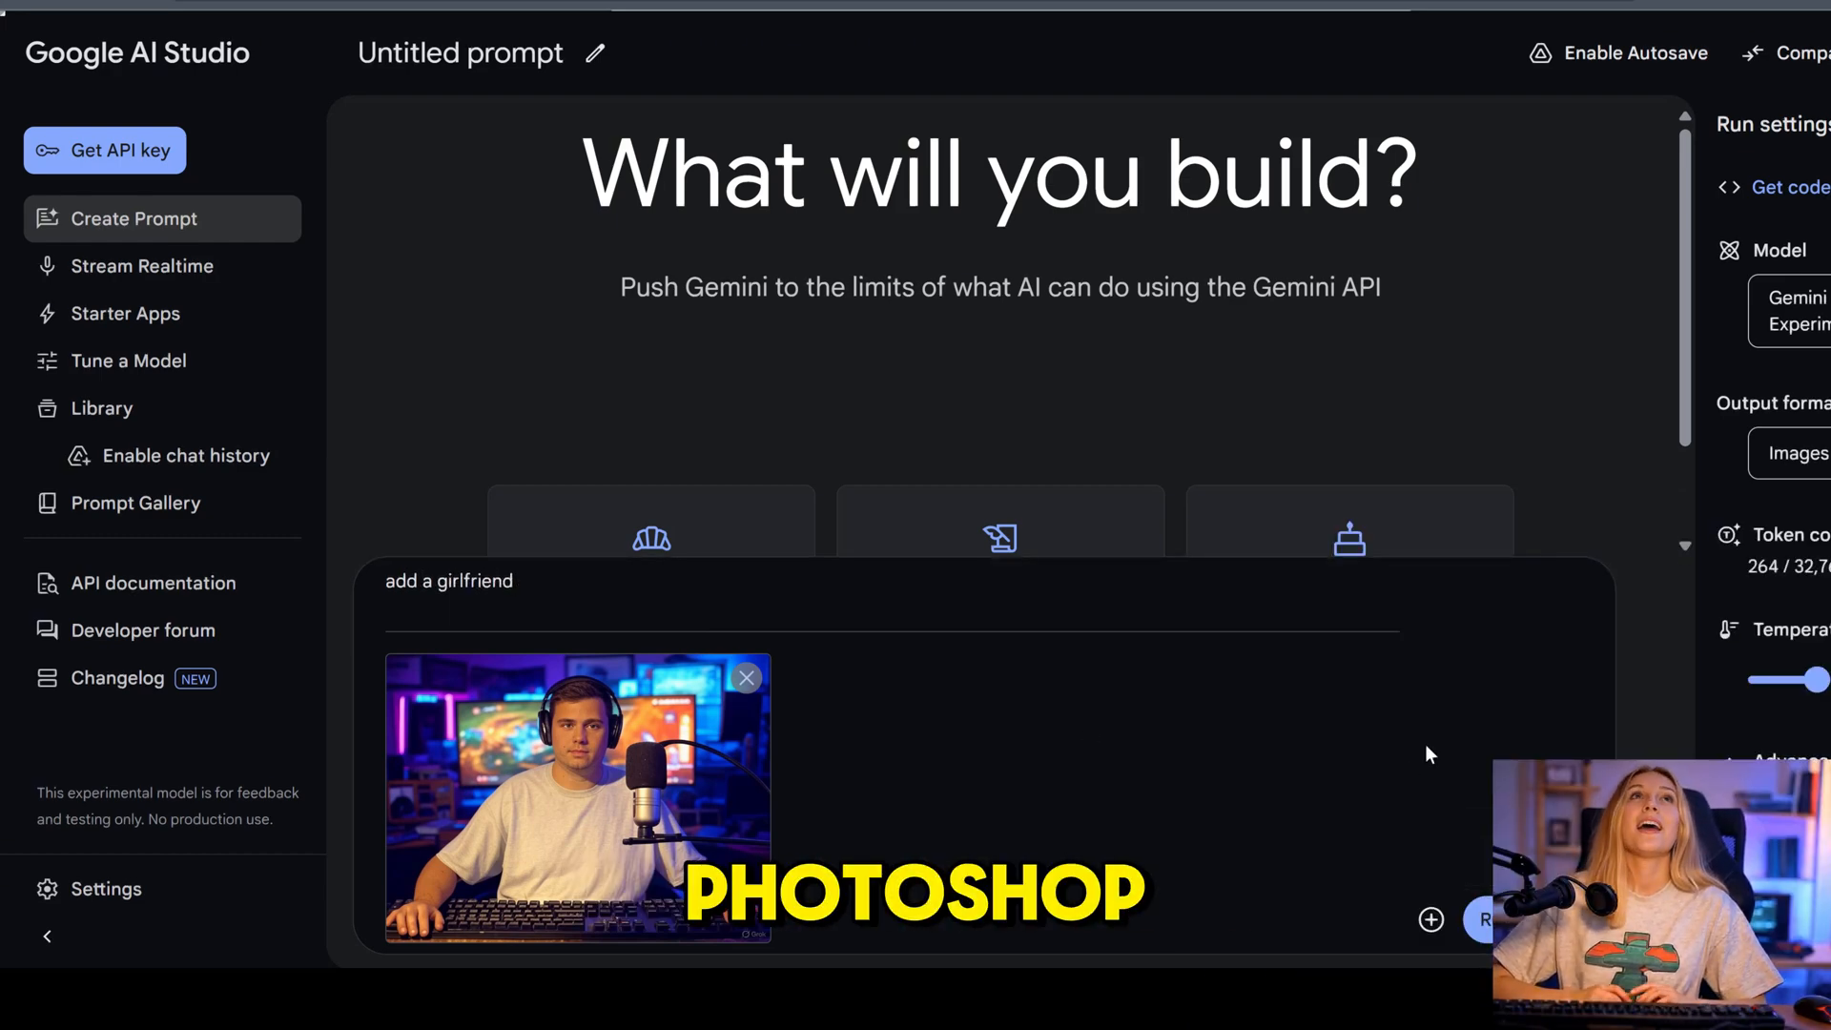
pyautogui.hotkey('ctrl', 'Return')
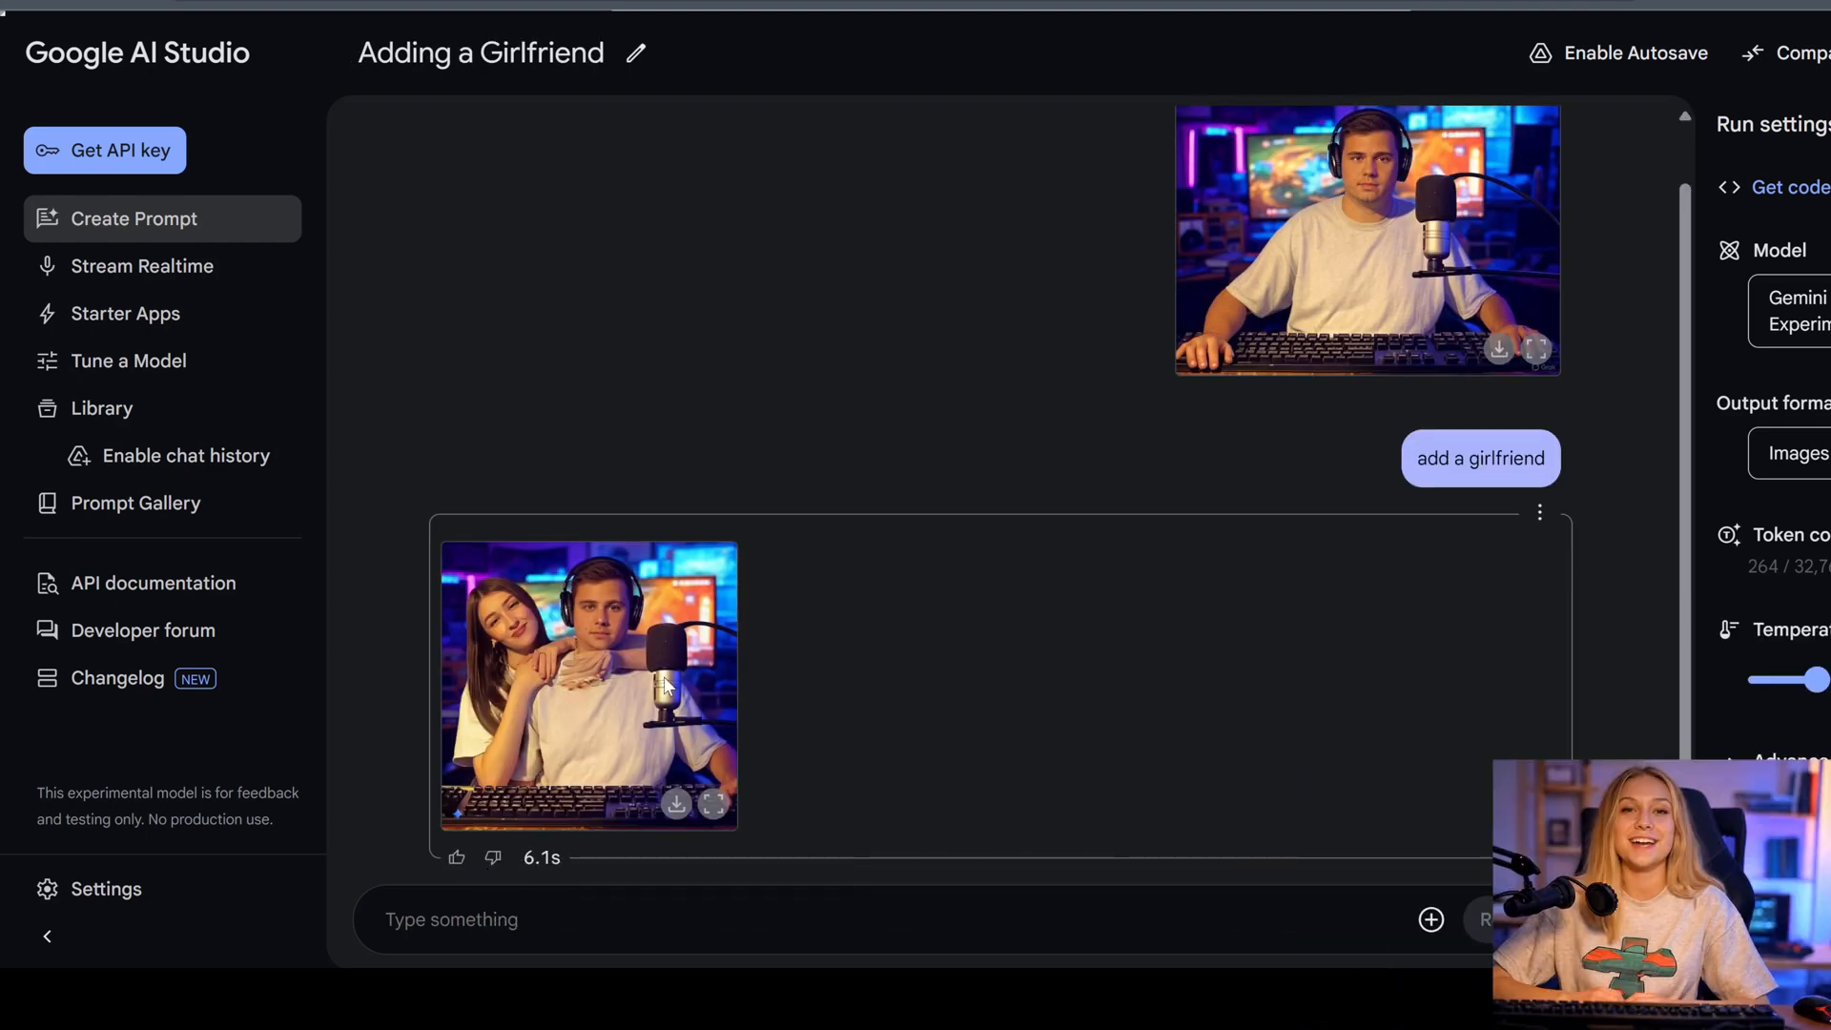
pyautogui.click(714, 806)
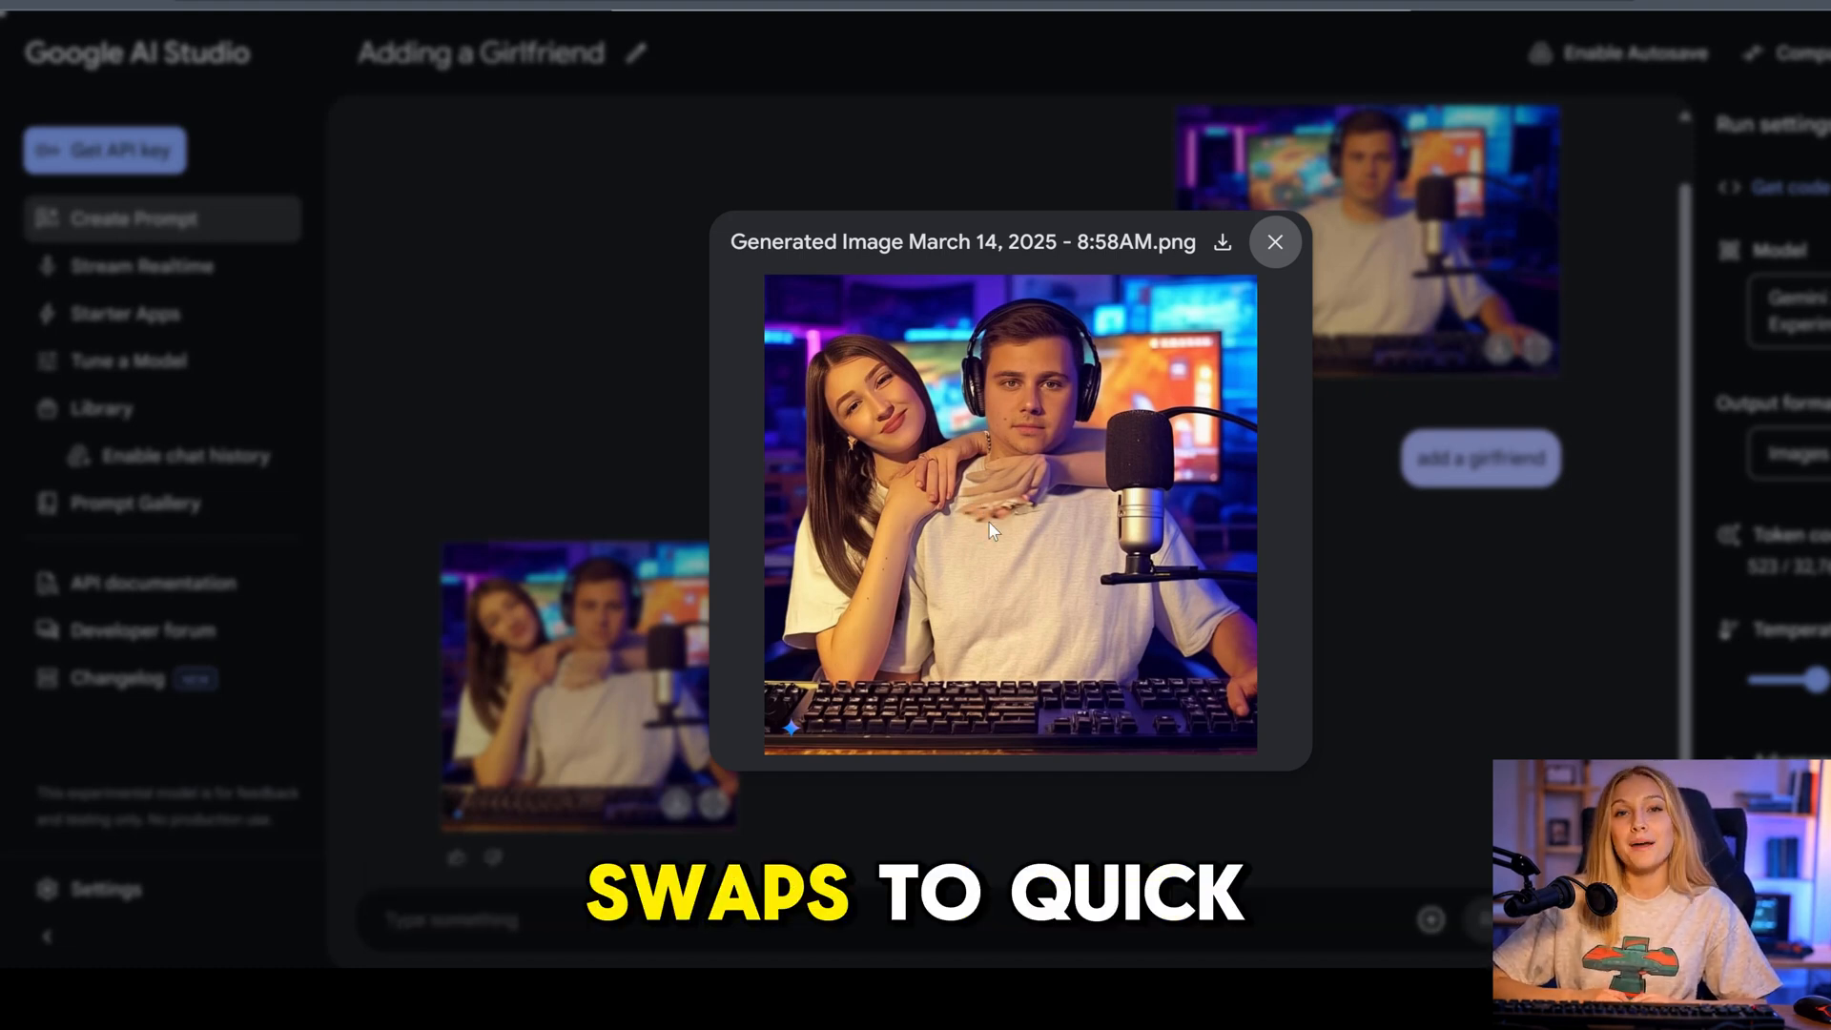
pyautogui.press('Escape')
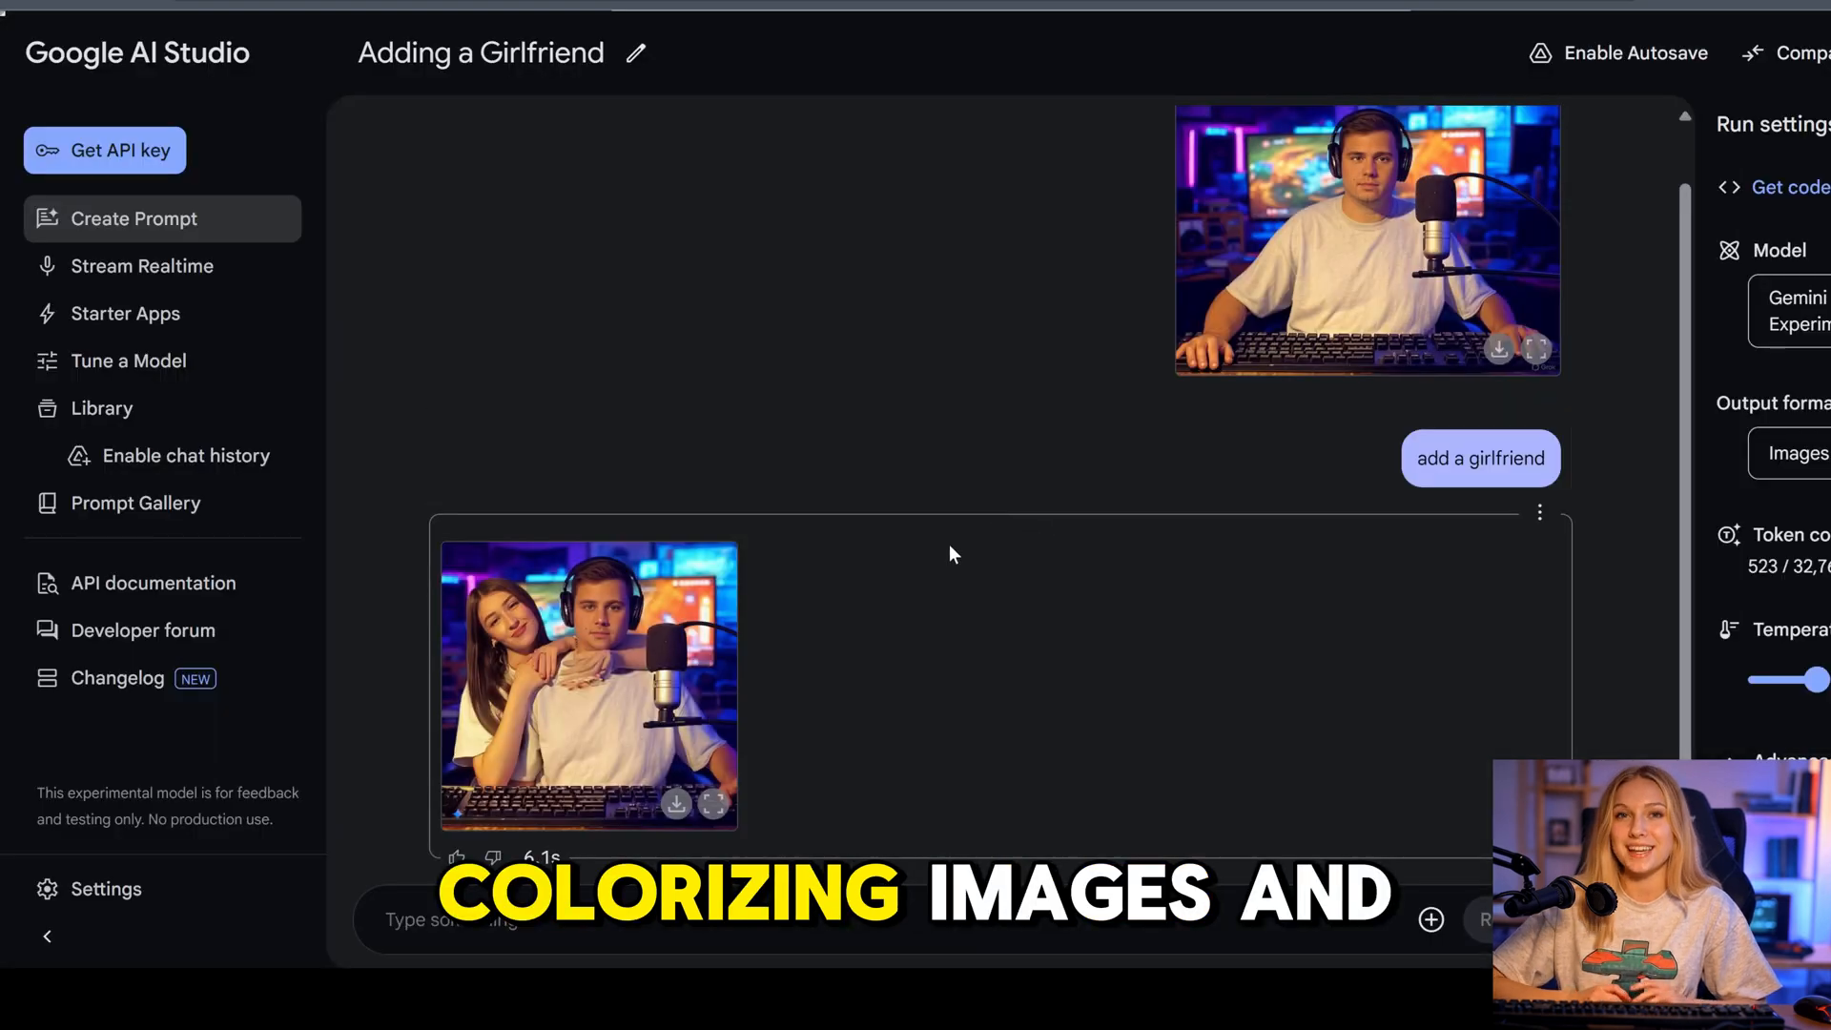
# - Send the 'add a cat' follow-up and view the cat image full size
pyautogui.click(949, 544)
pyautogui.write('a')
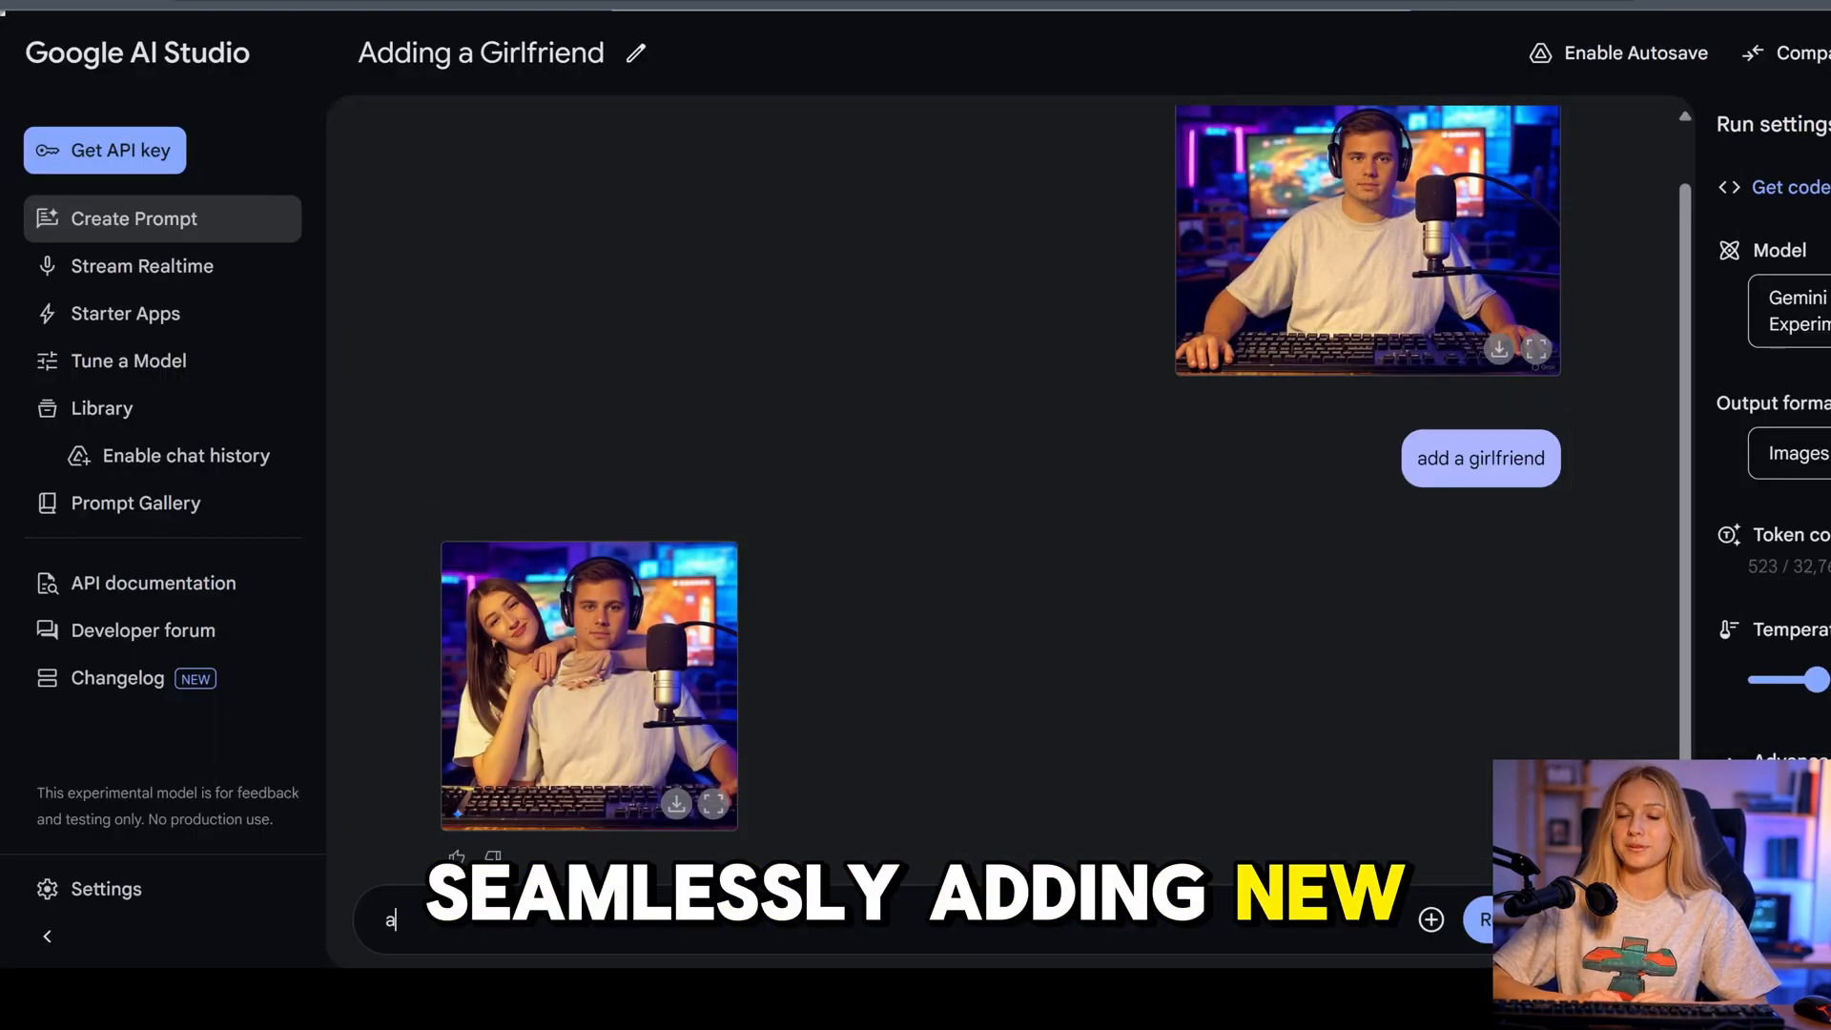
pyautogui.write('dd a cat')
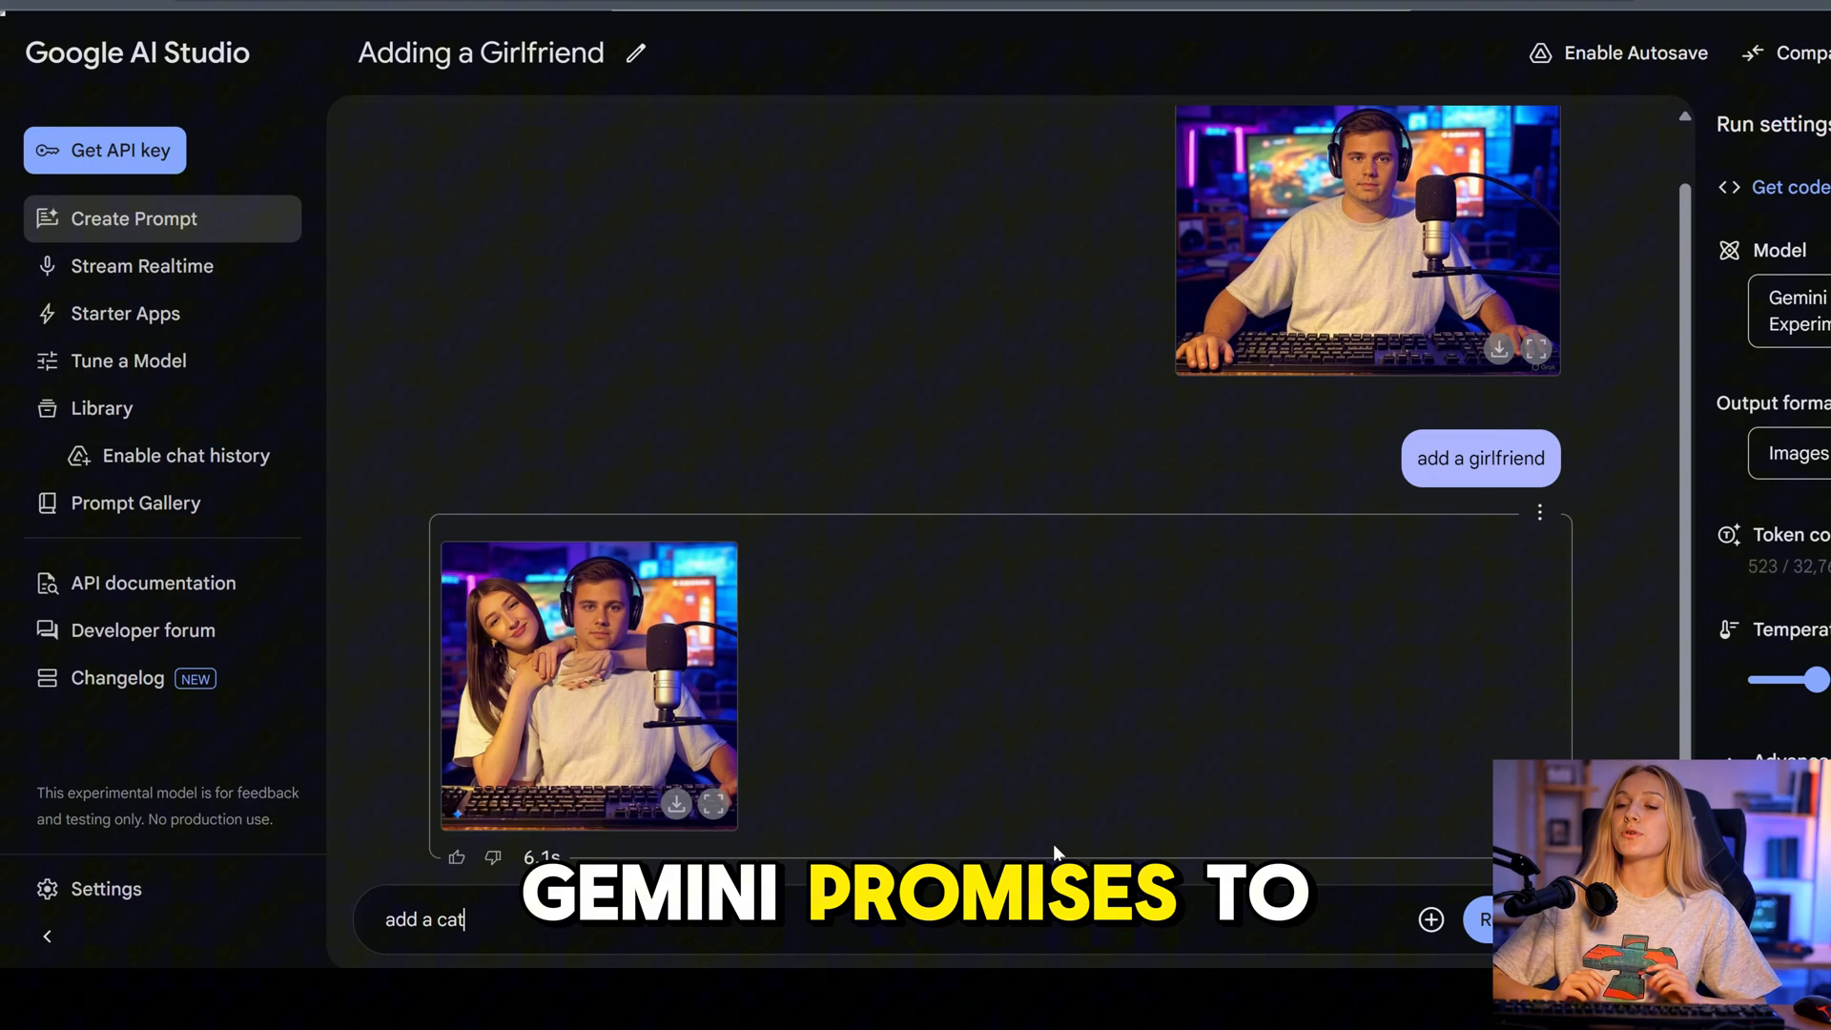
pyautogui.press('Return')
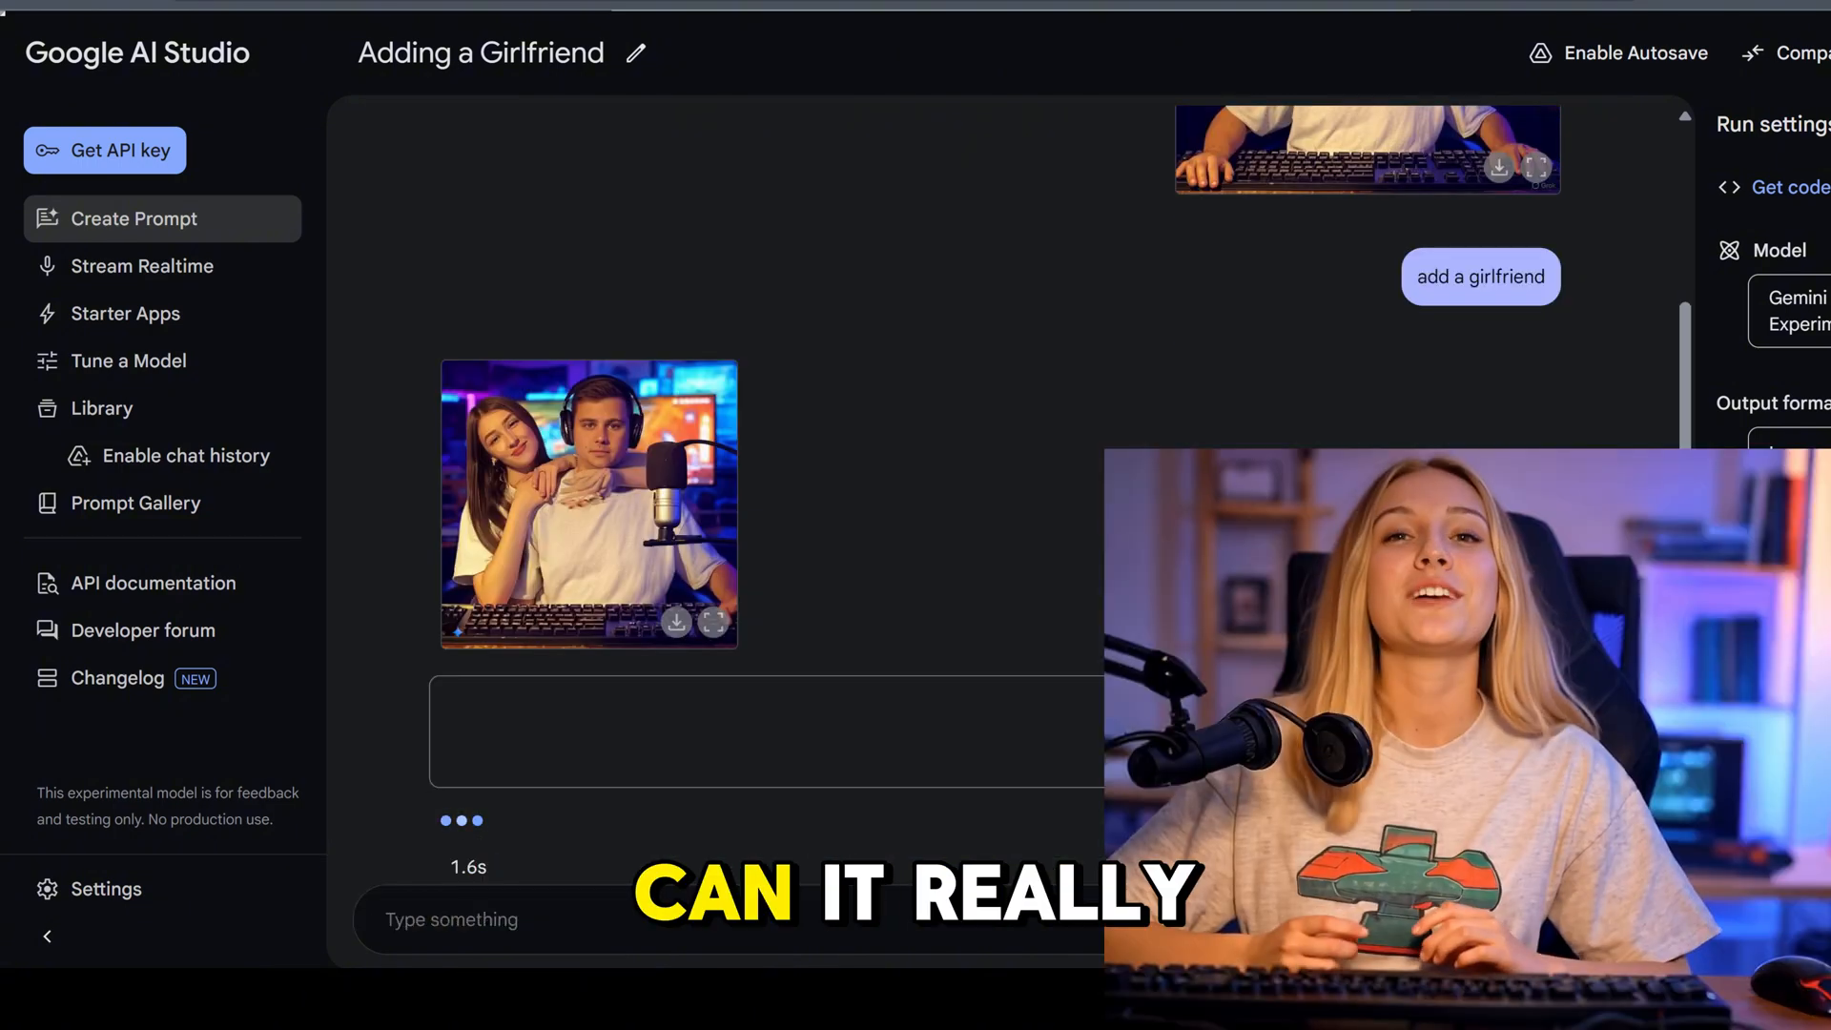
pyautogui.click(722, 807)
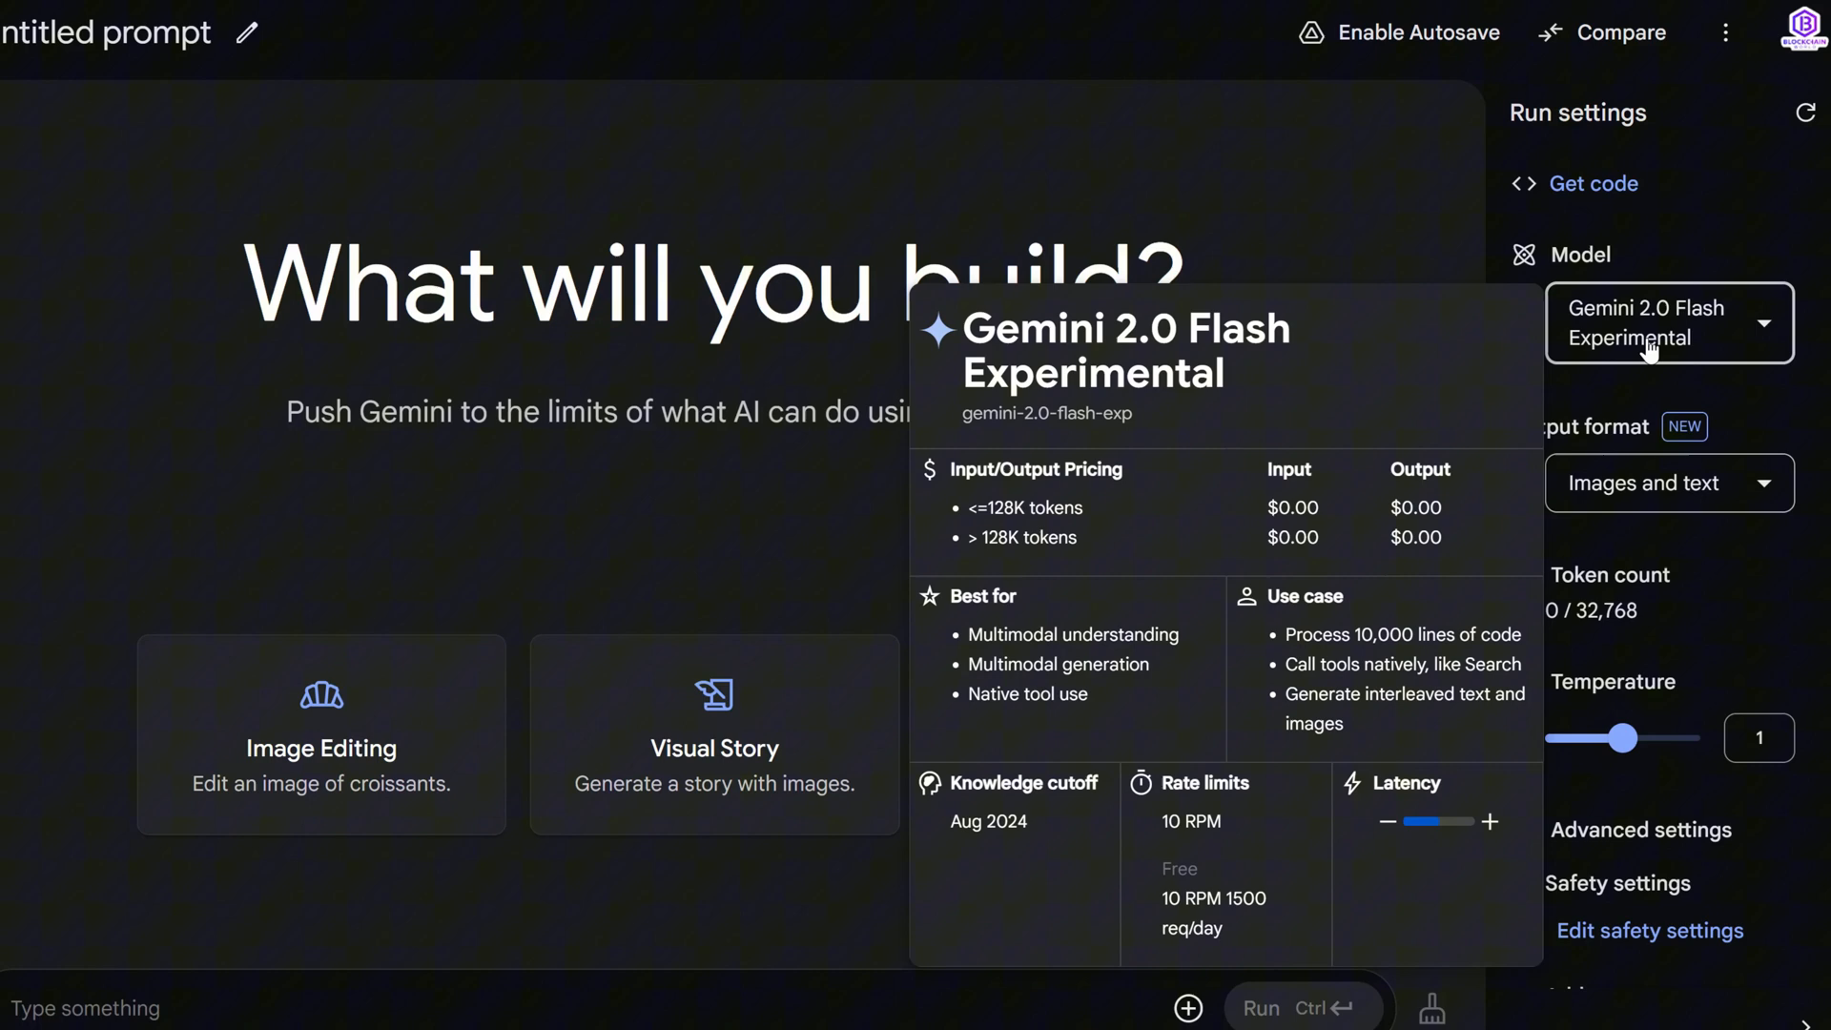
pyautogui.click(1650, 349)
pyautogui.moveTo(1474, 545)
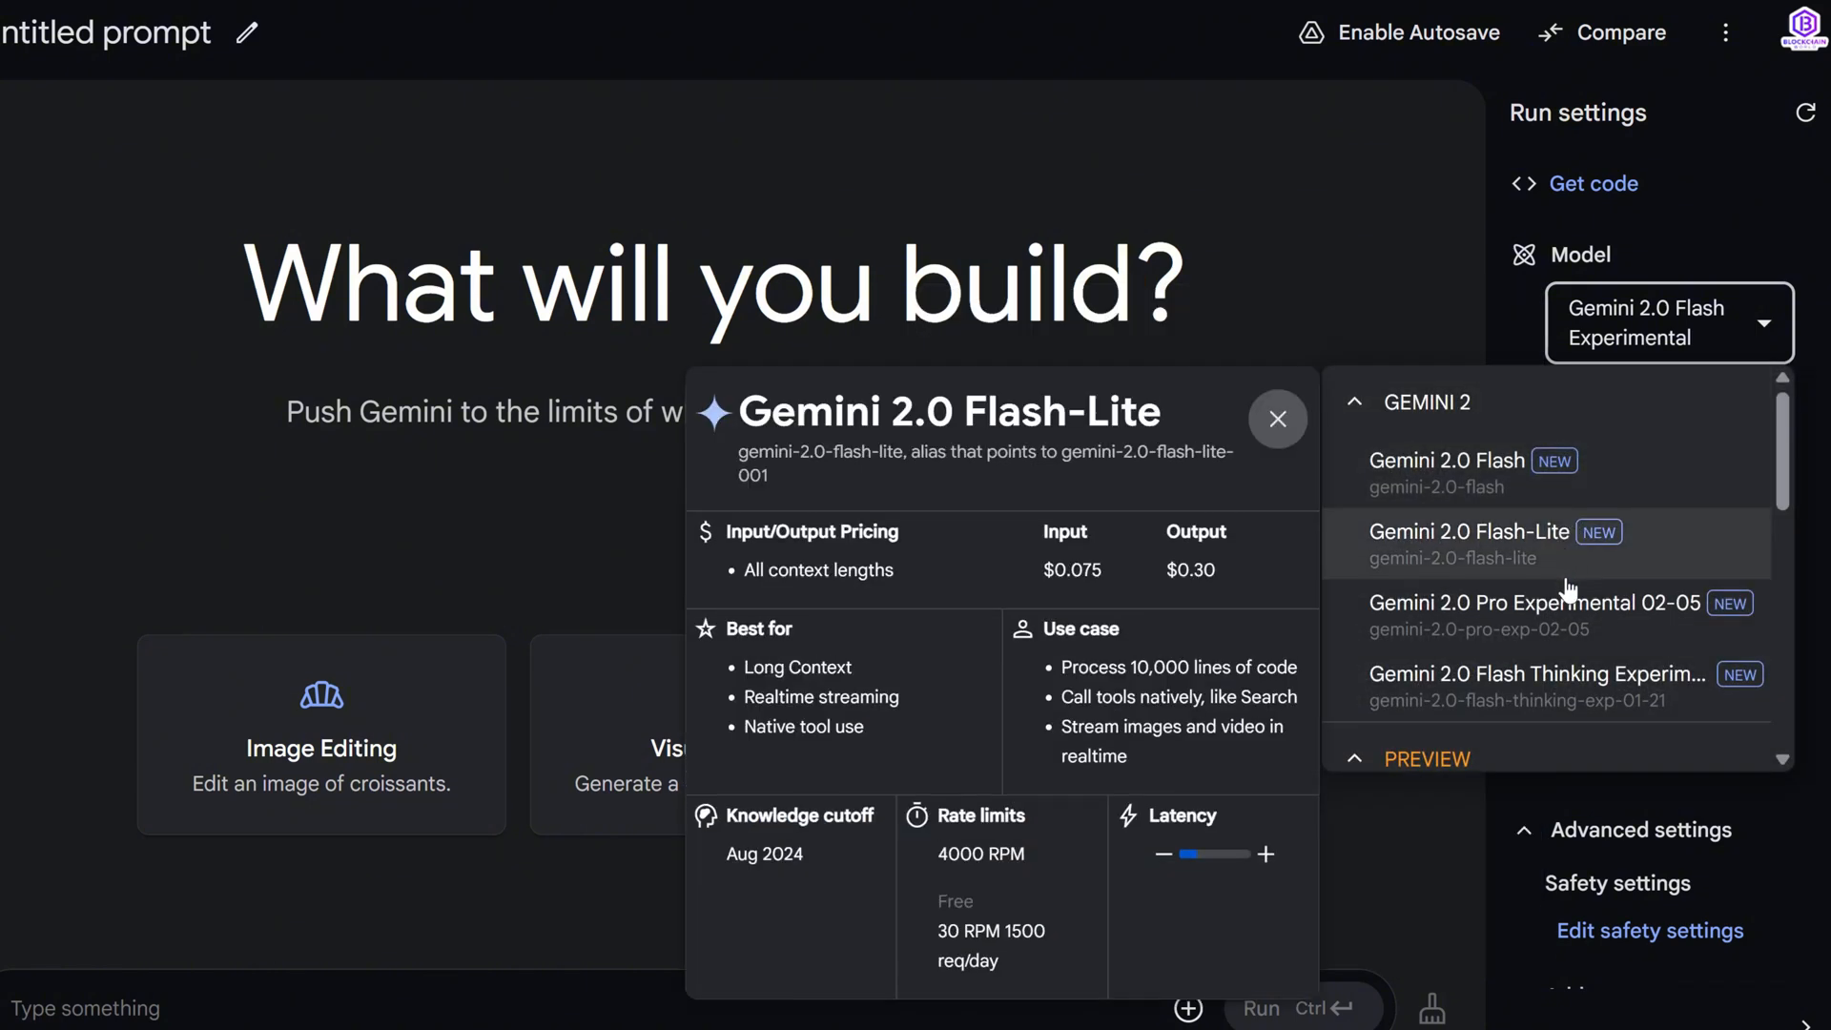
pyautogui.scroll(-1, 1567, 586)
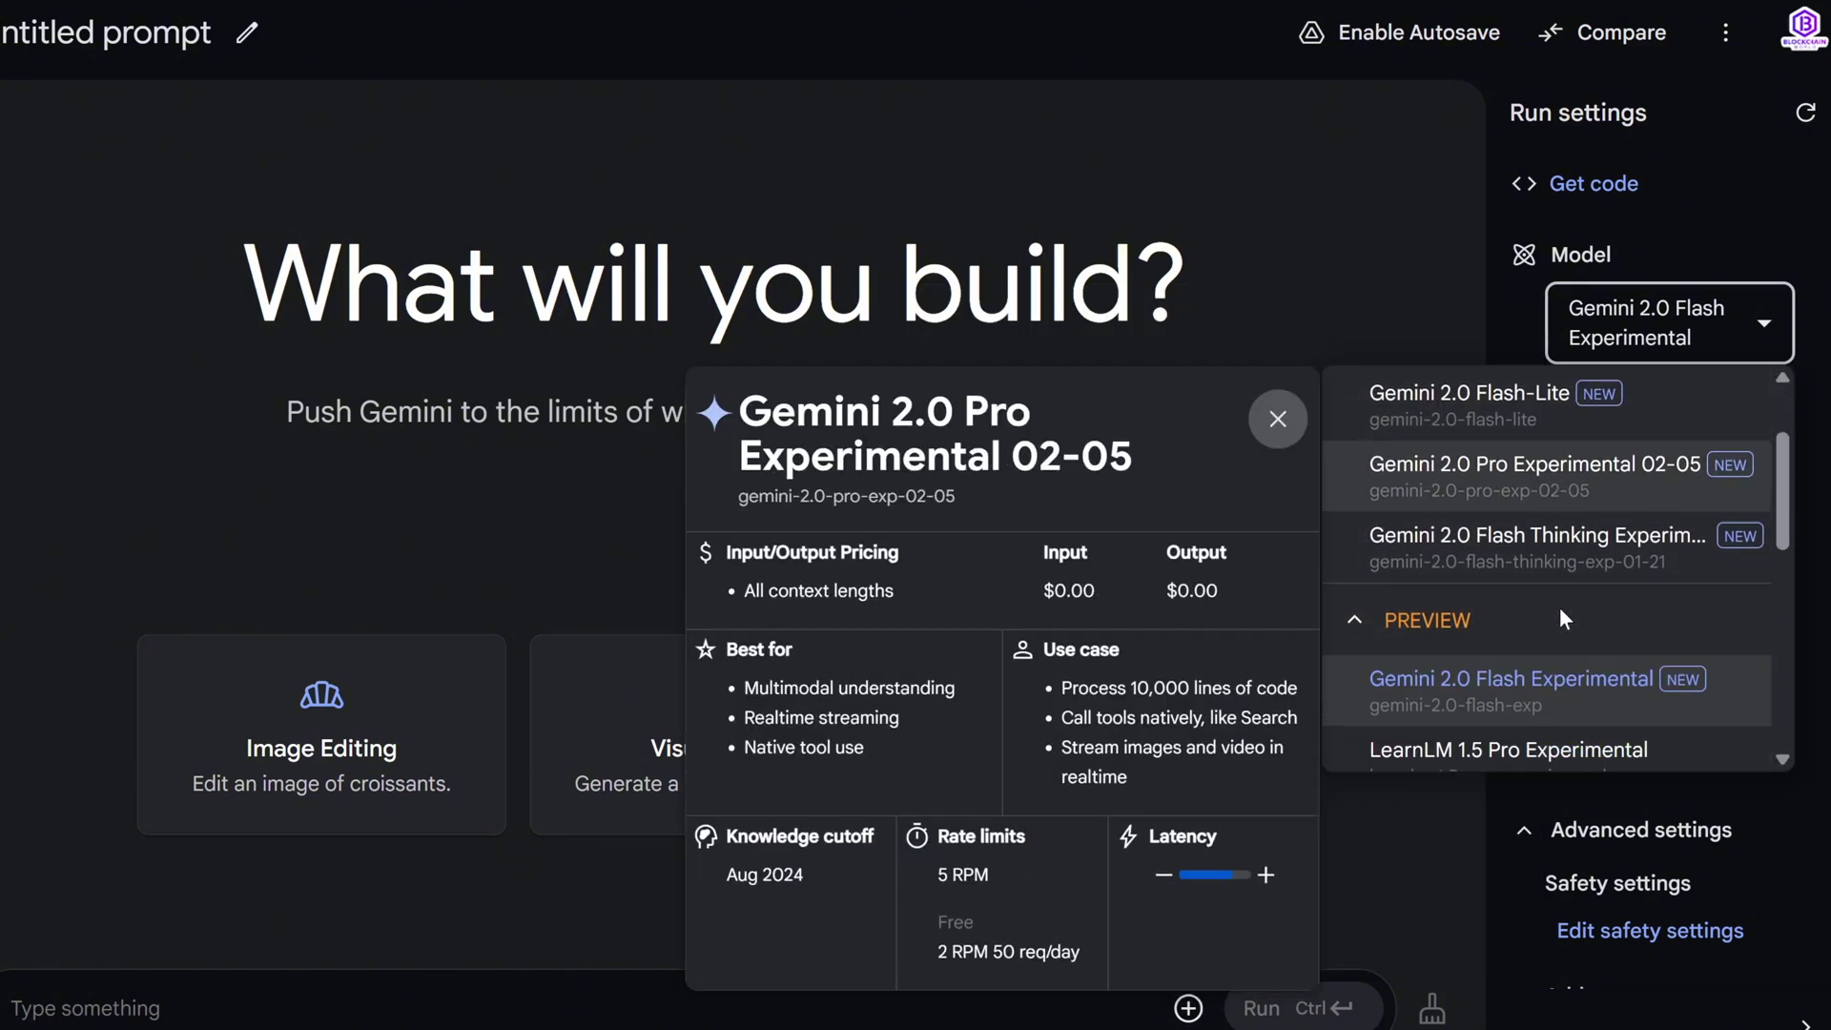
pyautogui.click(1560, 676)
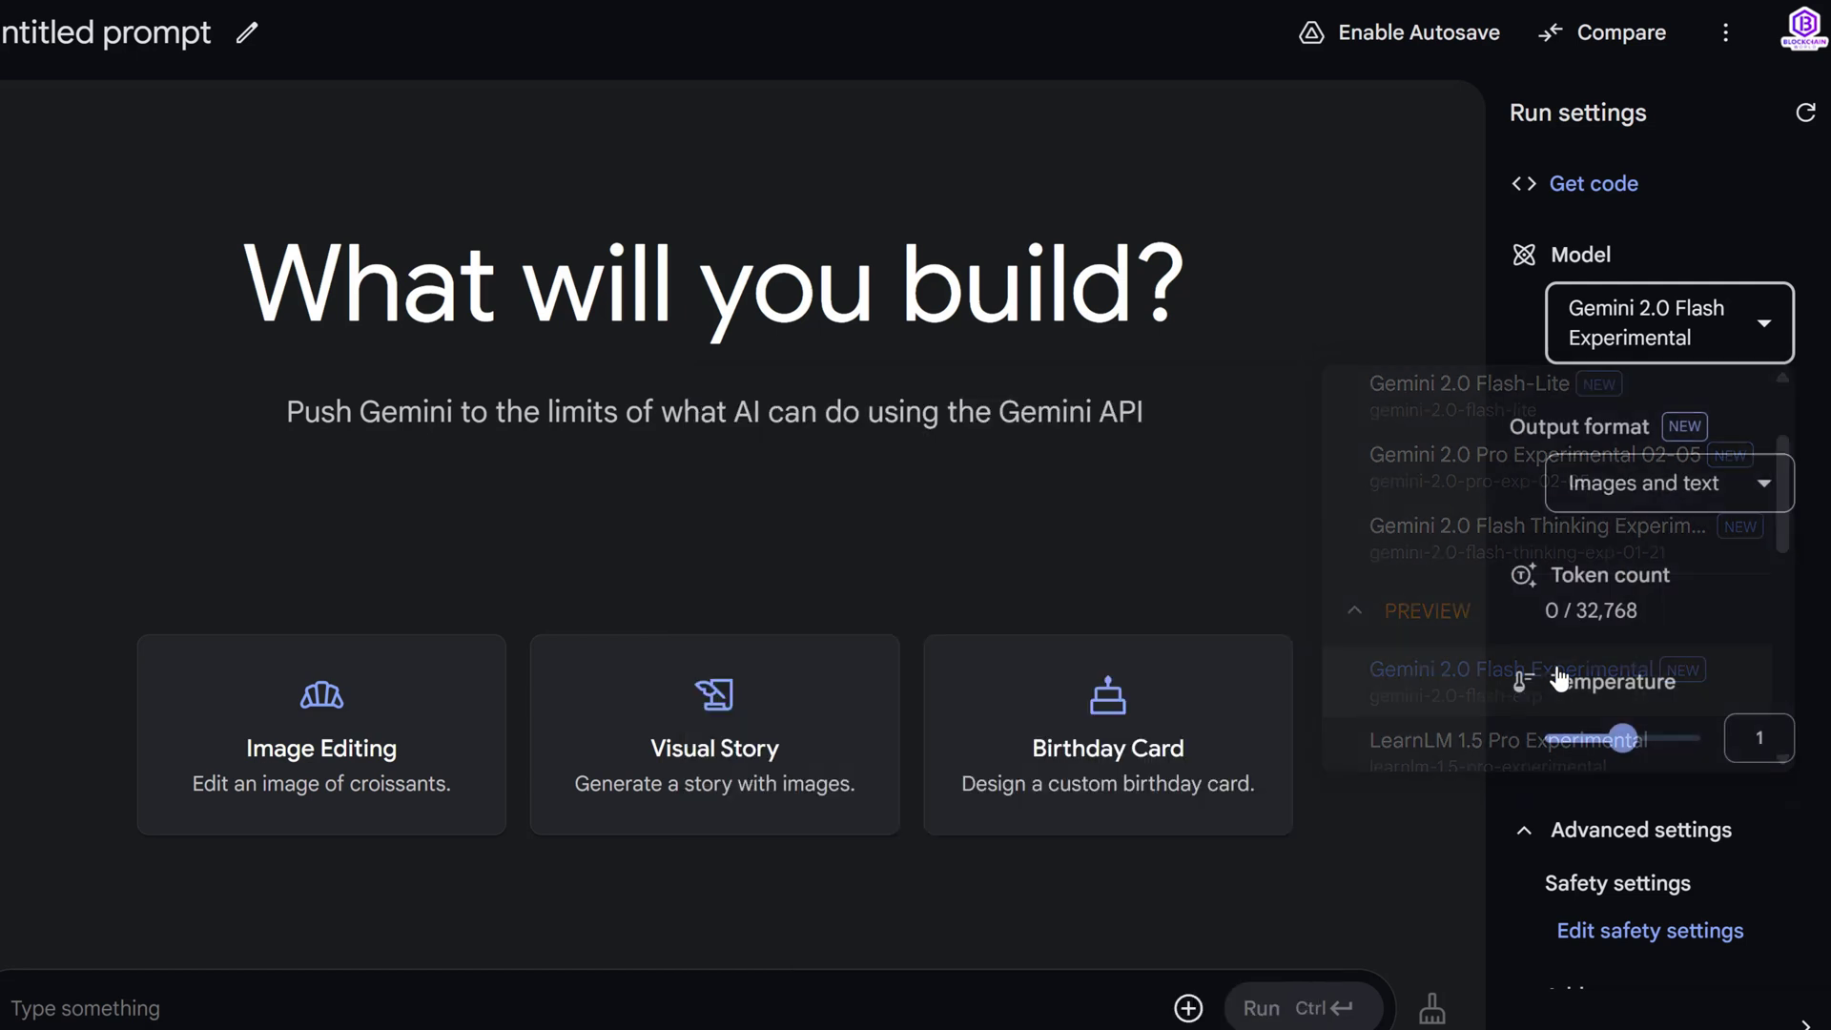
pyautogui.click(1617, 487)
pyautogui.click(1631, 629)
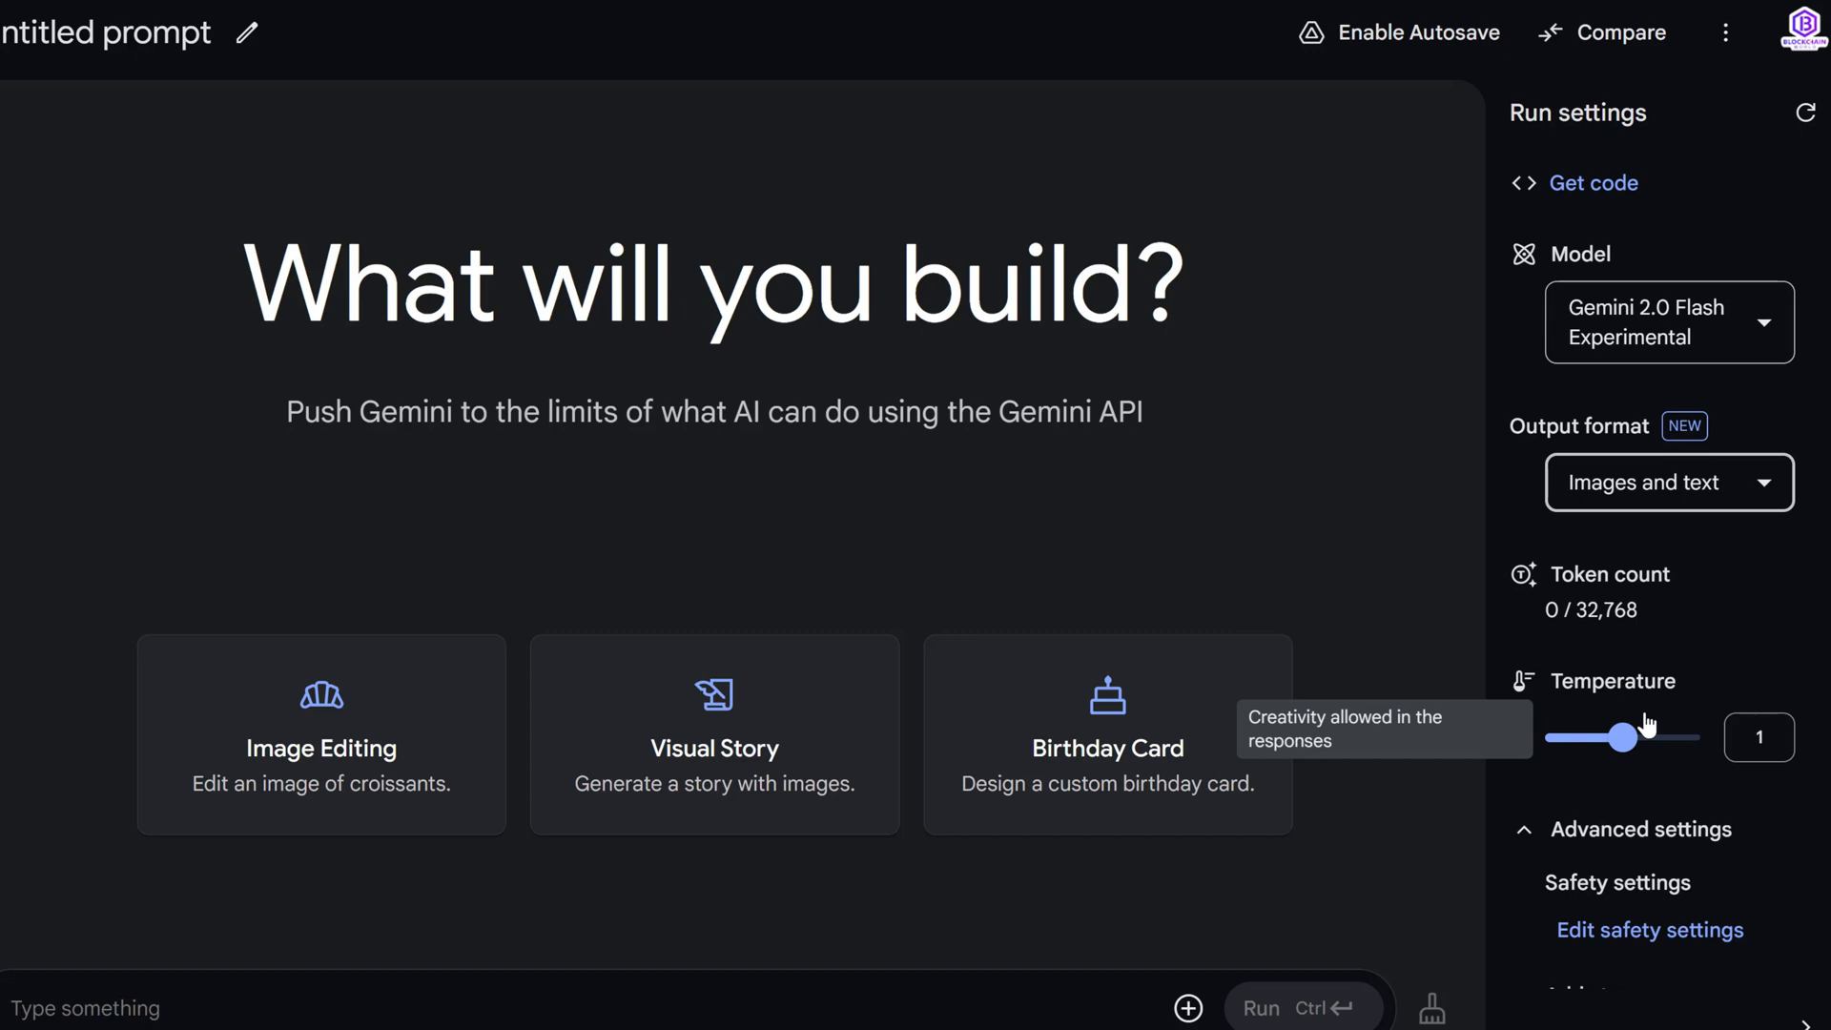
pyautogui.scroll(-2, 1646, 644)
pyautogui.click(1649, 634)
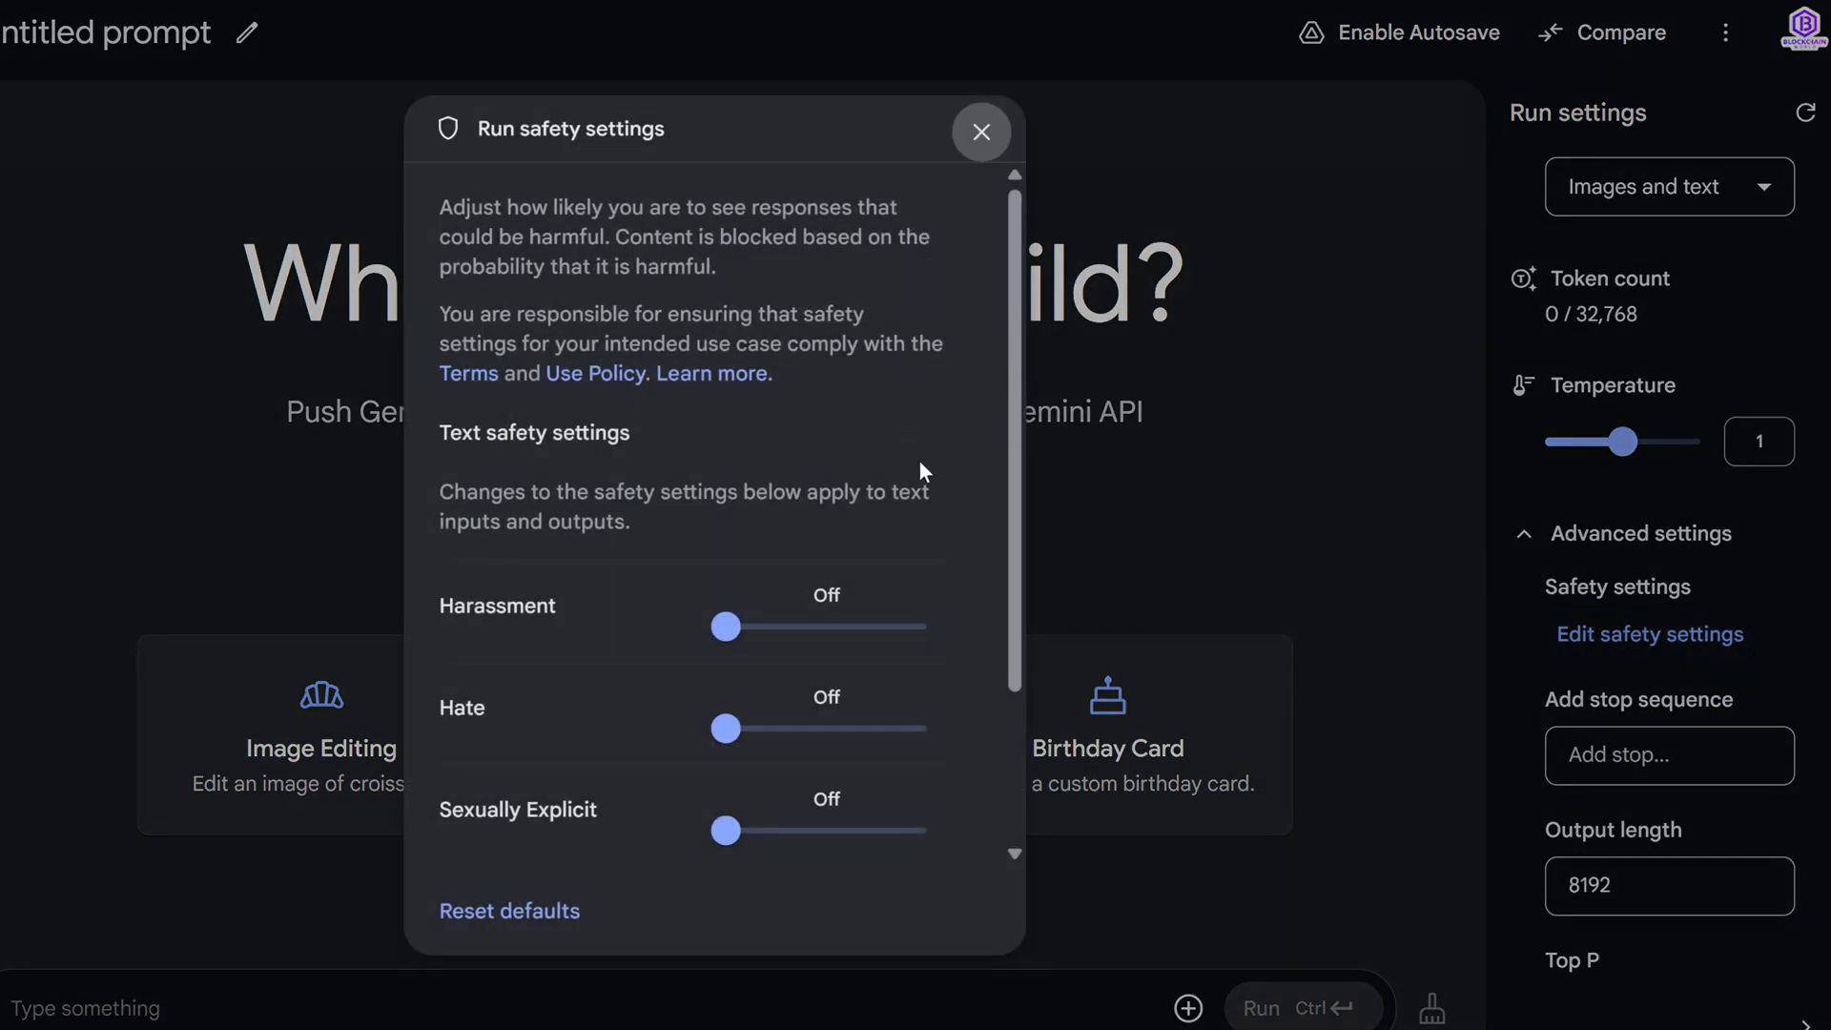
pyautogui.scroll(-3, 919, 460)
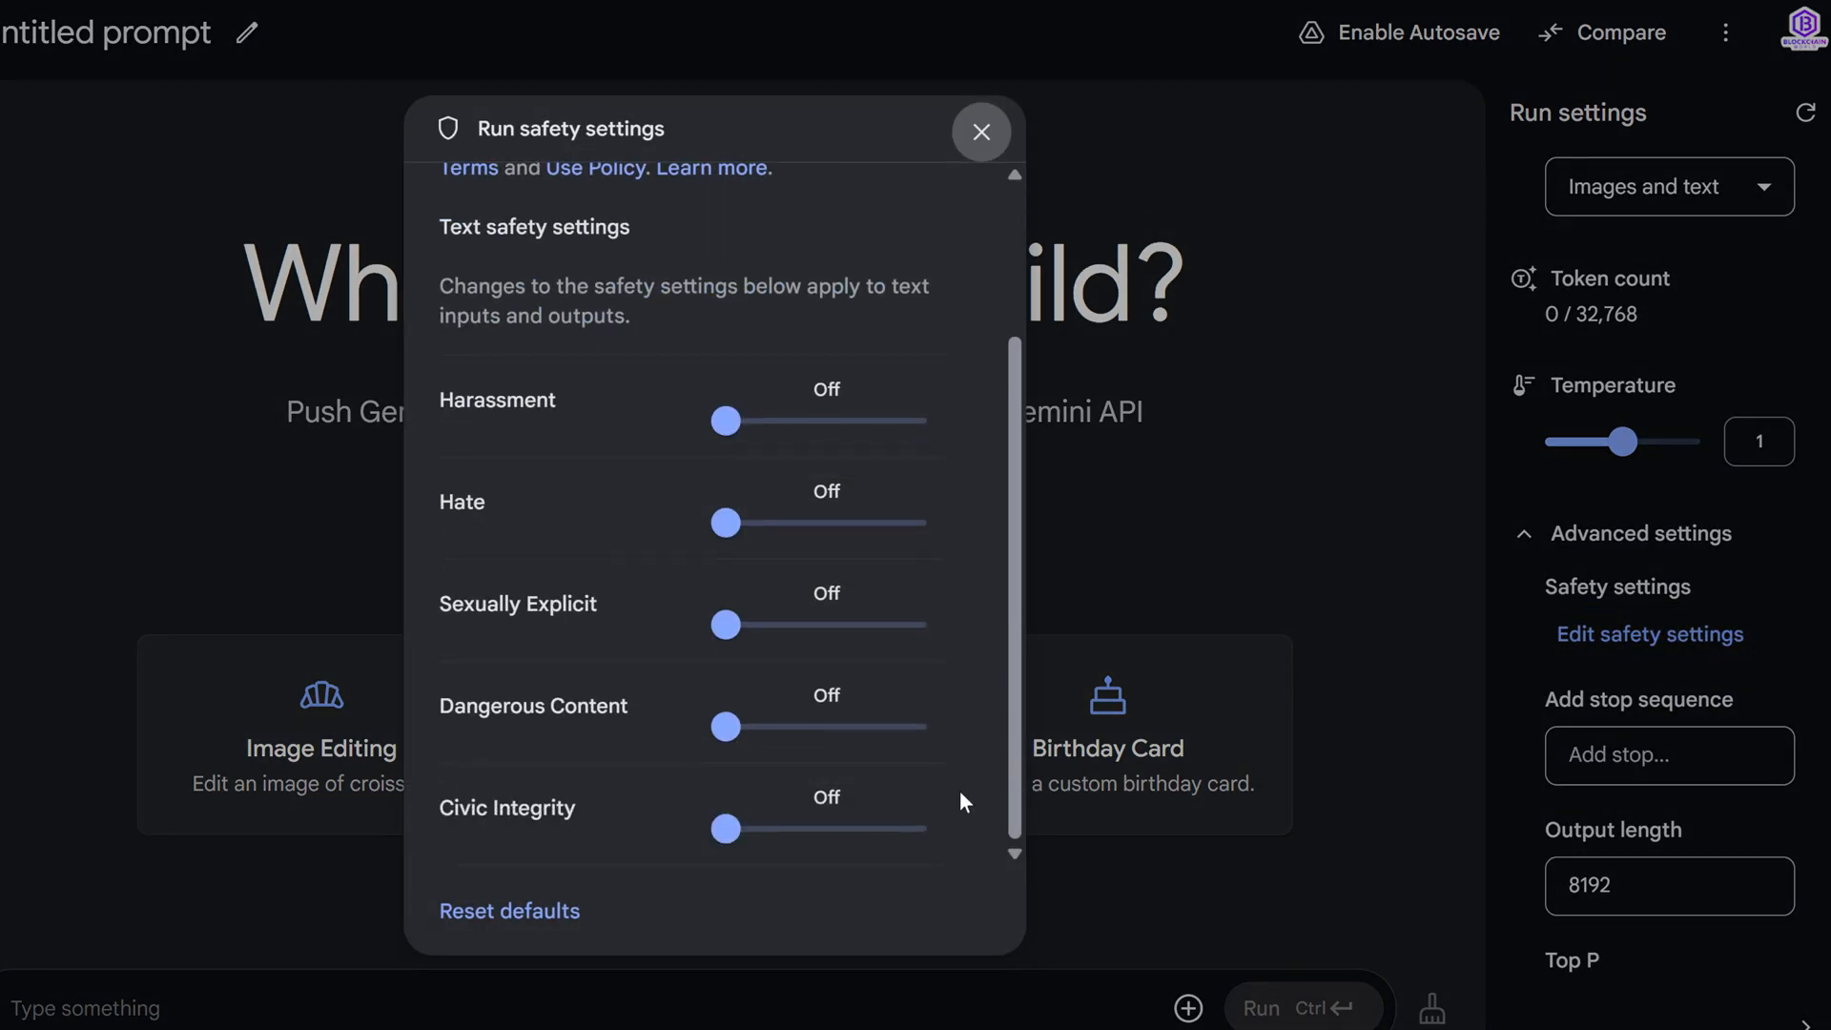
pyautogui.click(980, 134)
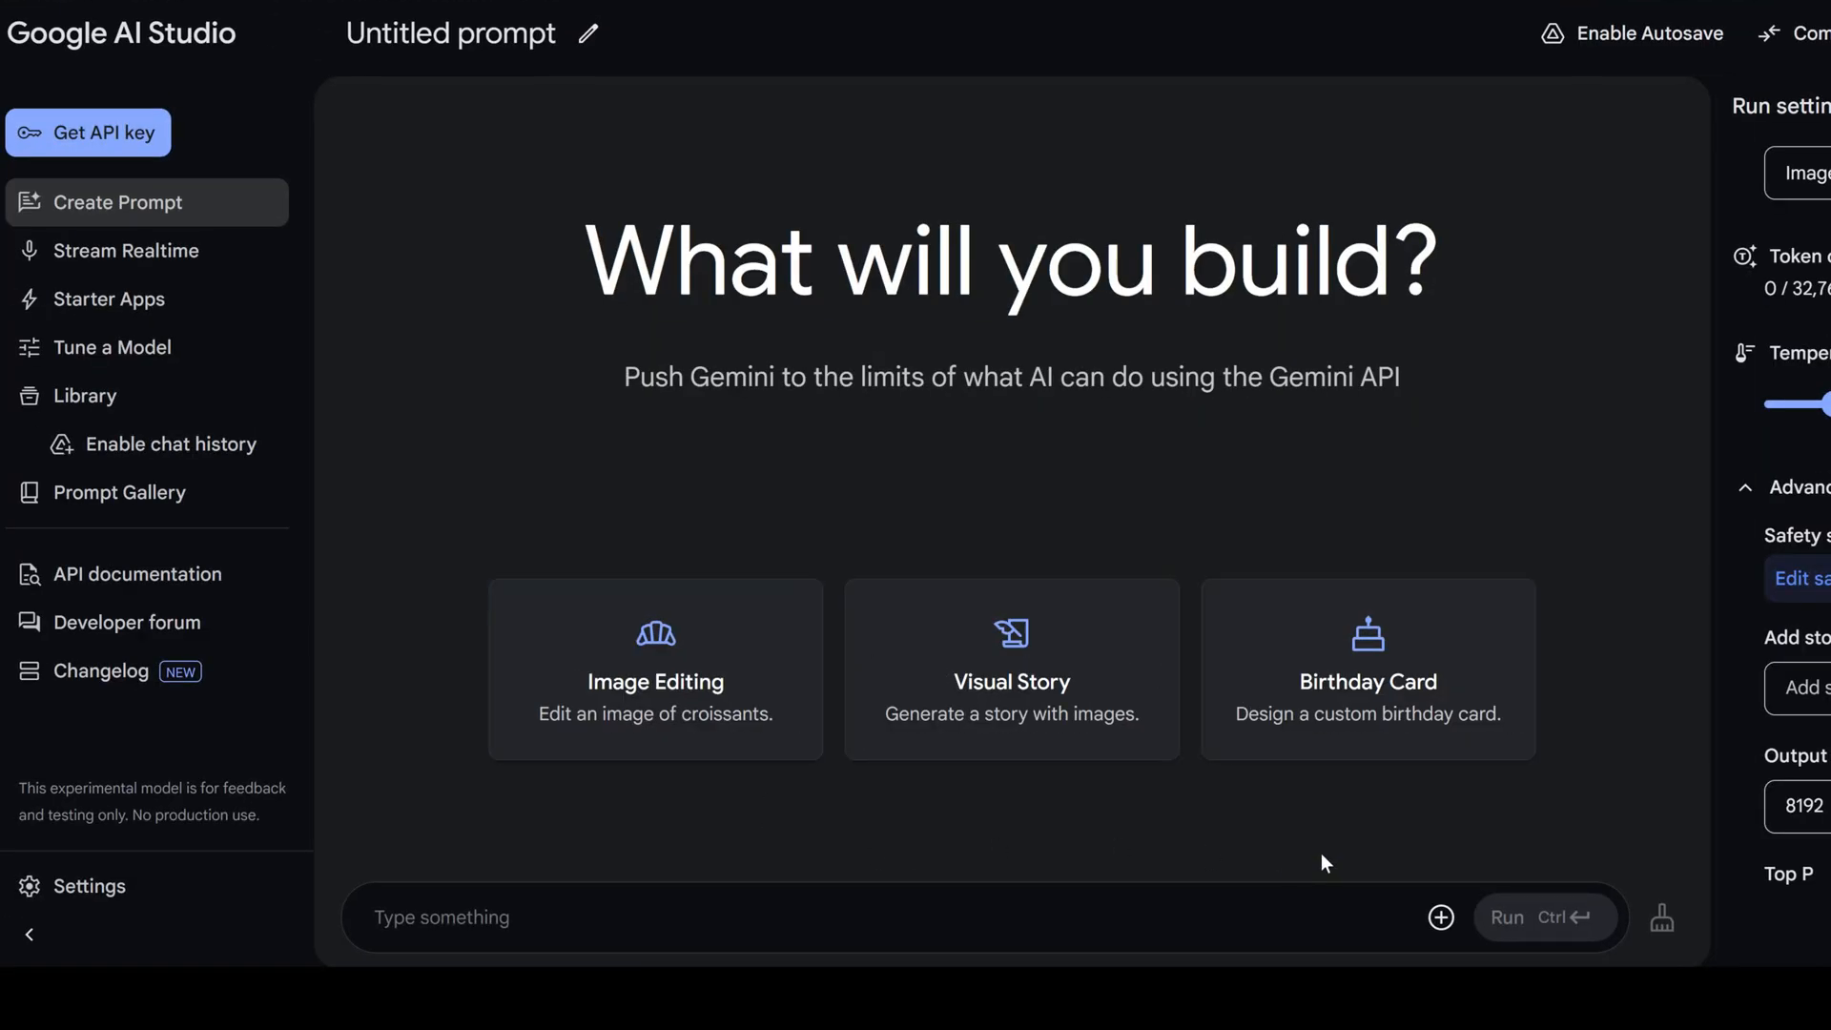
# - Attach the microphone photo, run 'remove a person' and view the edited image full size
pyautogui.hotkey('ctrl', 'v')
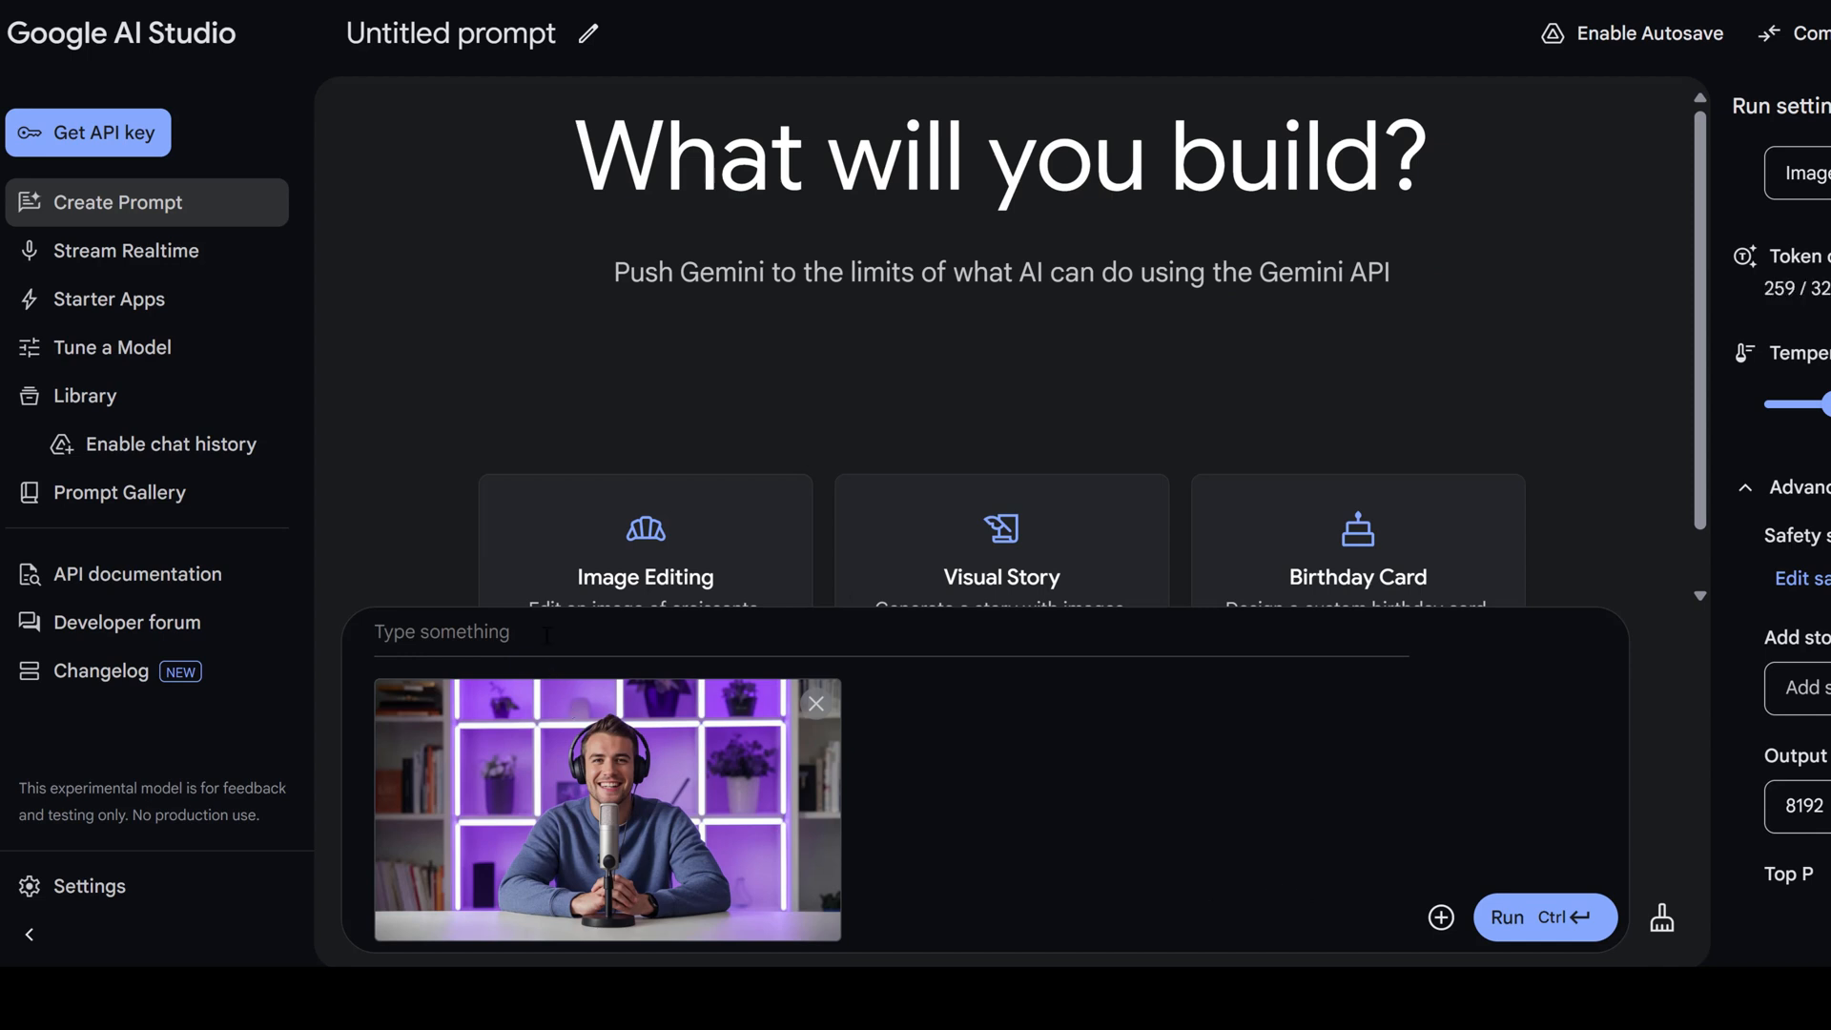
pyautogui.write('rem')
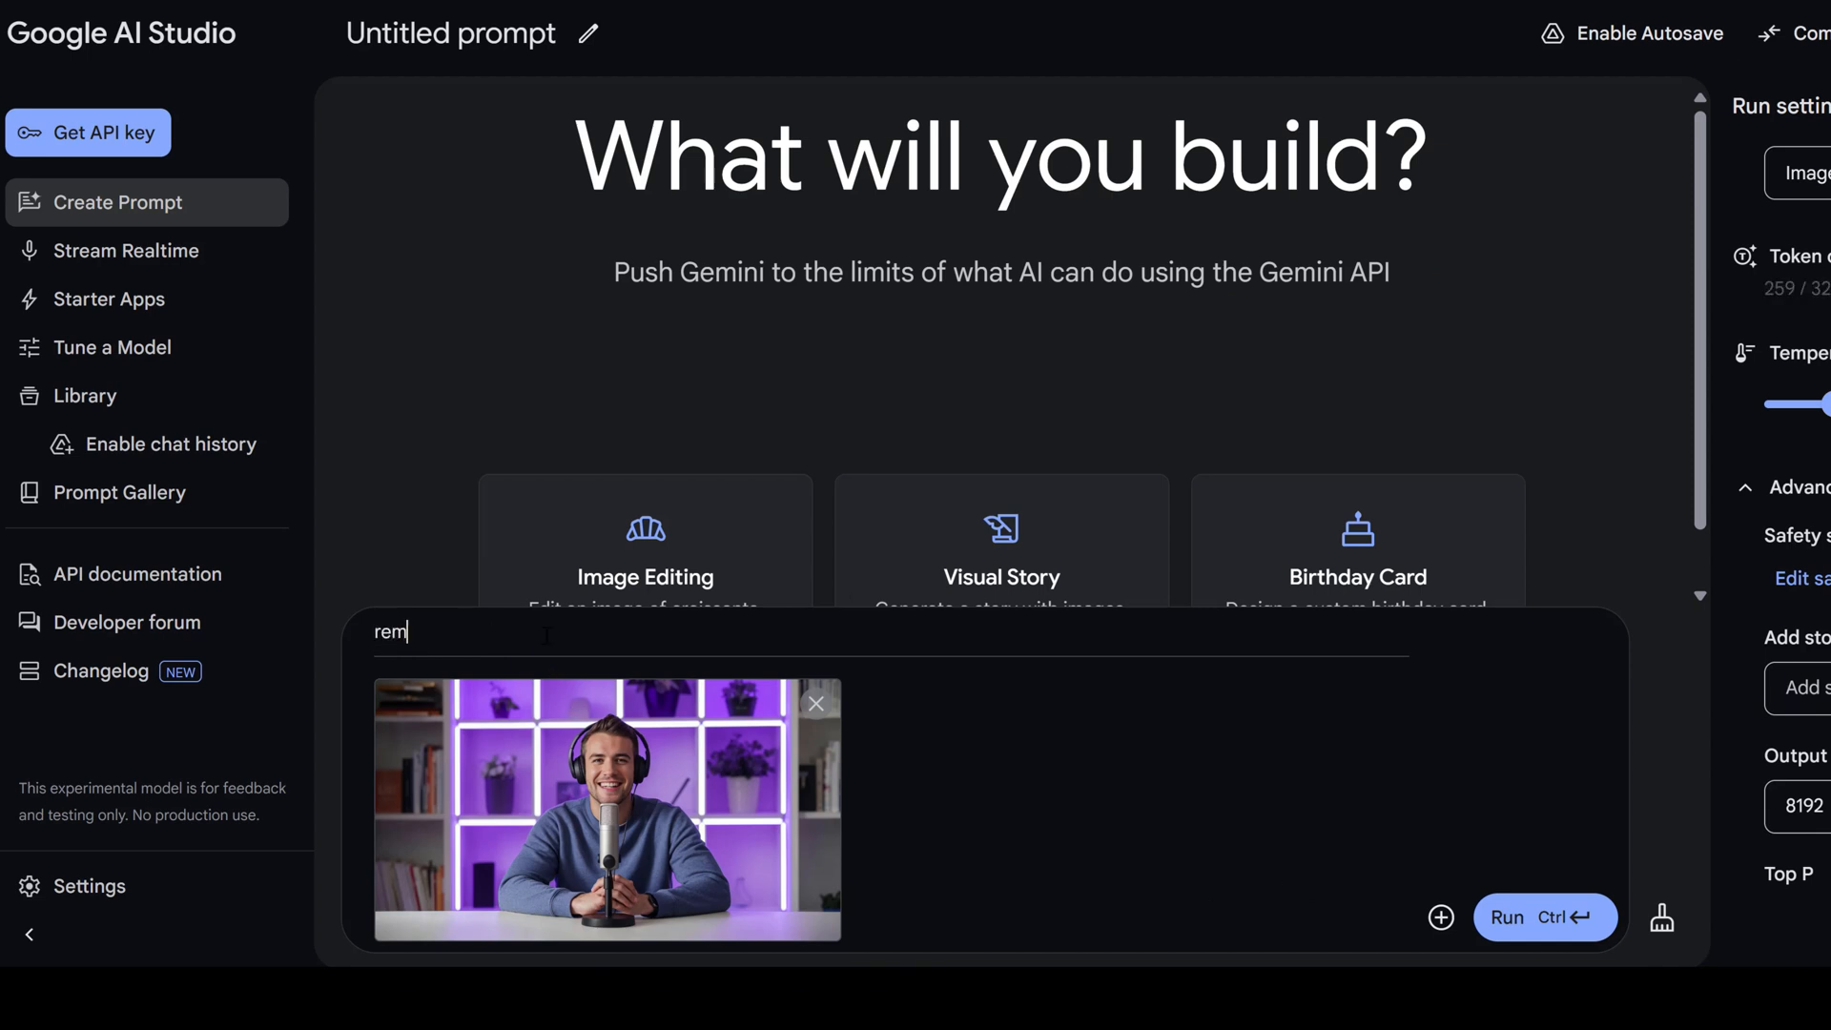
pyautogui.write('ove a person')
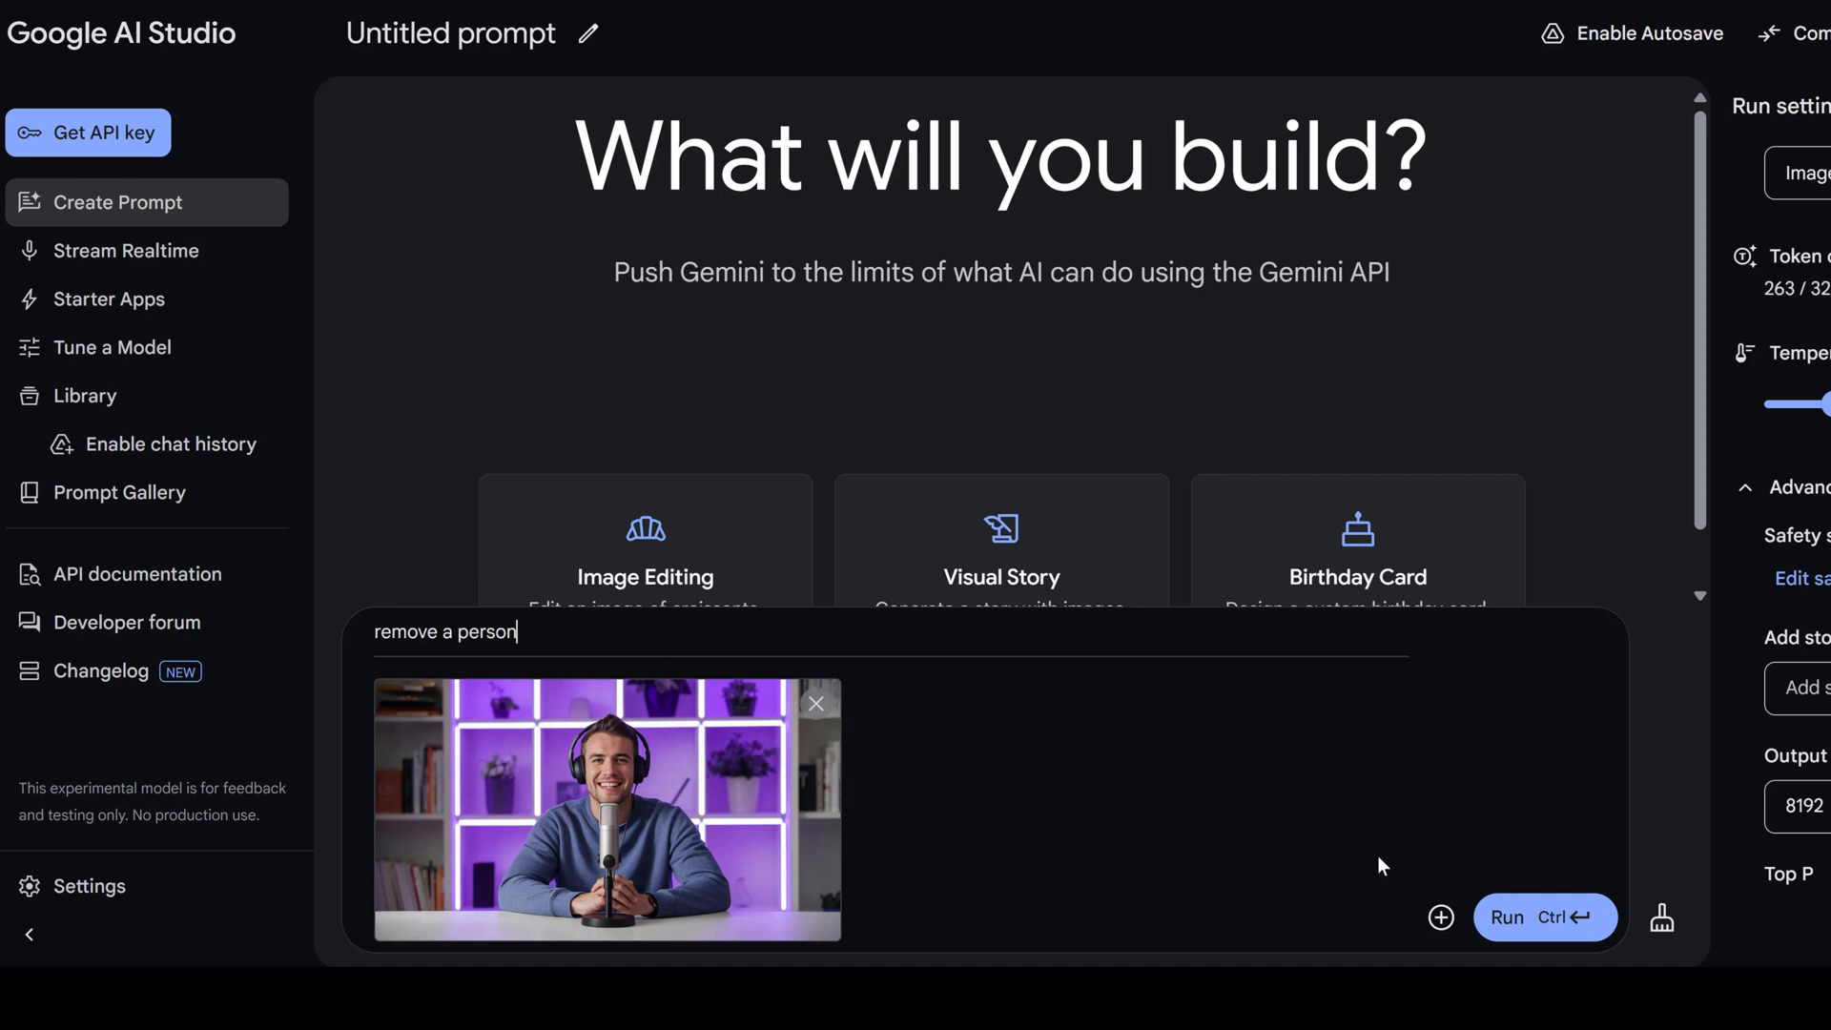
pyautogui.click(1528, 918)
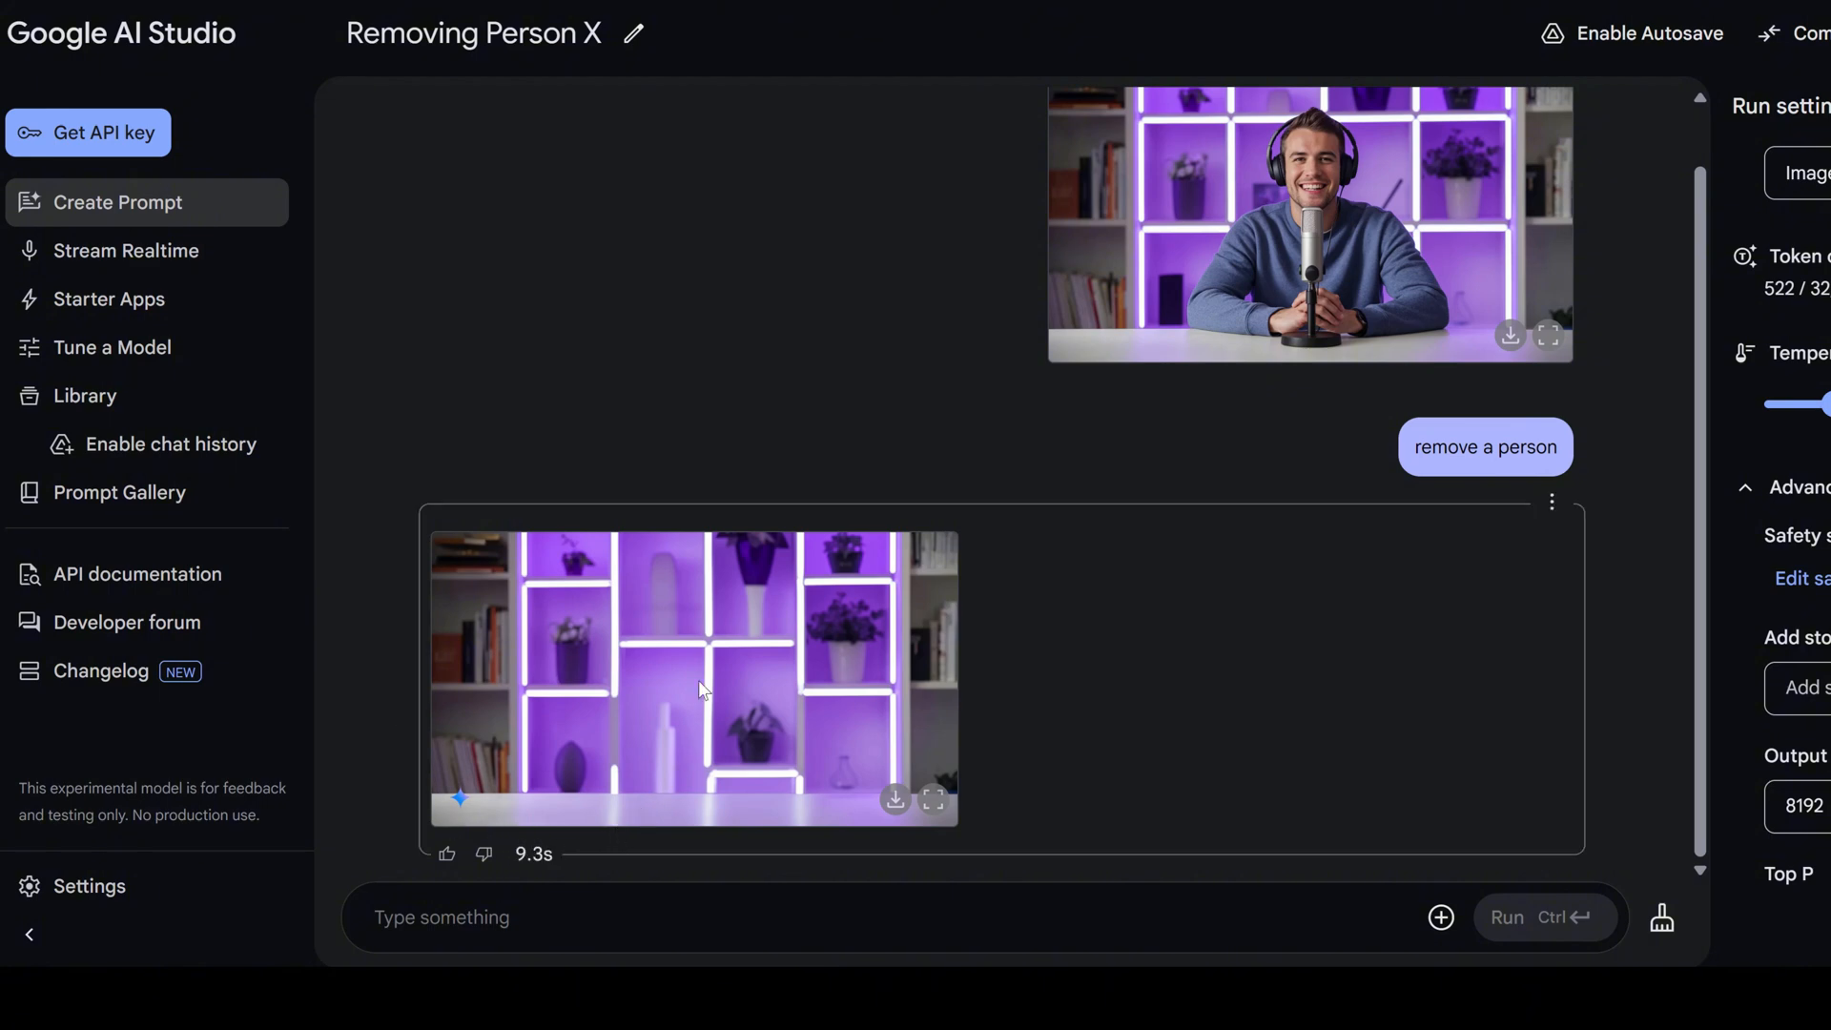
pyautogui.click(938, 804)
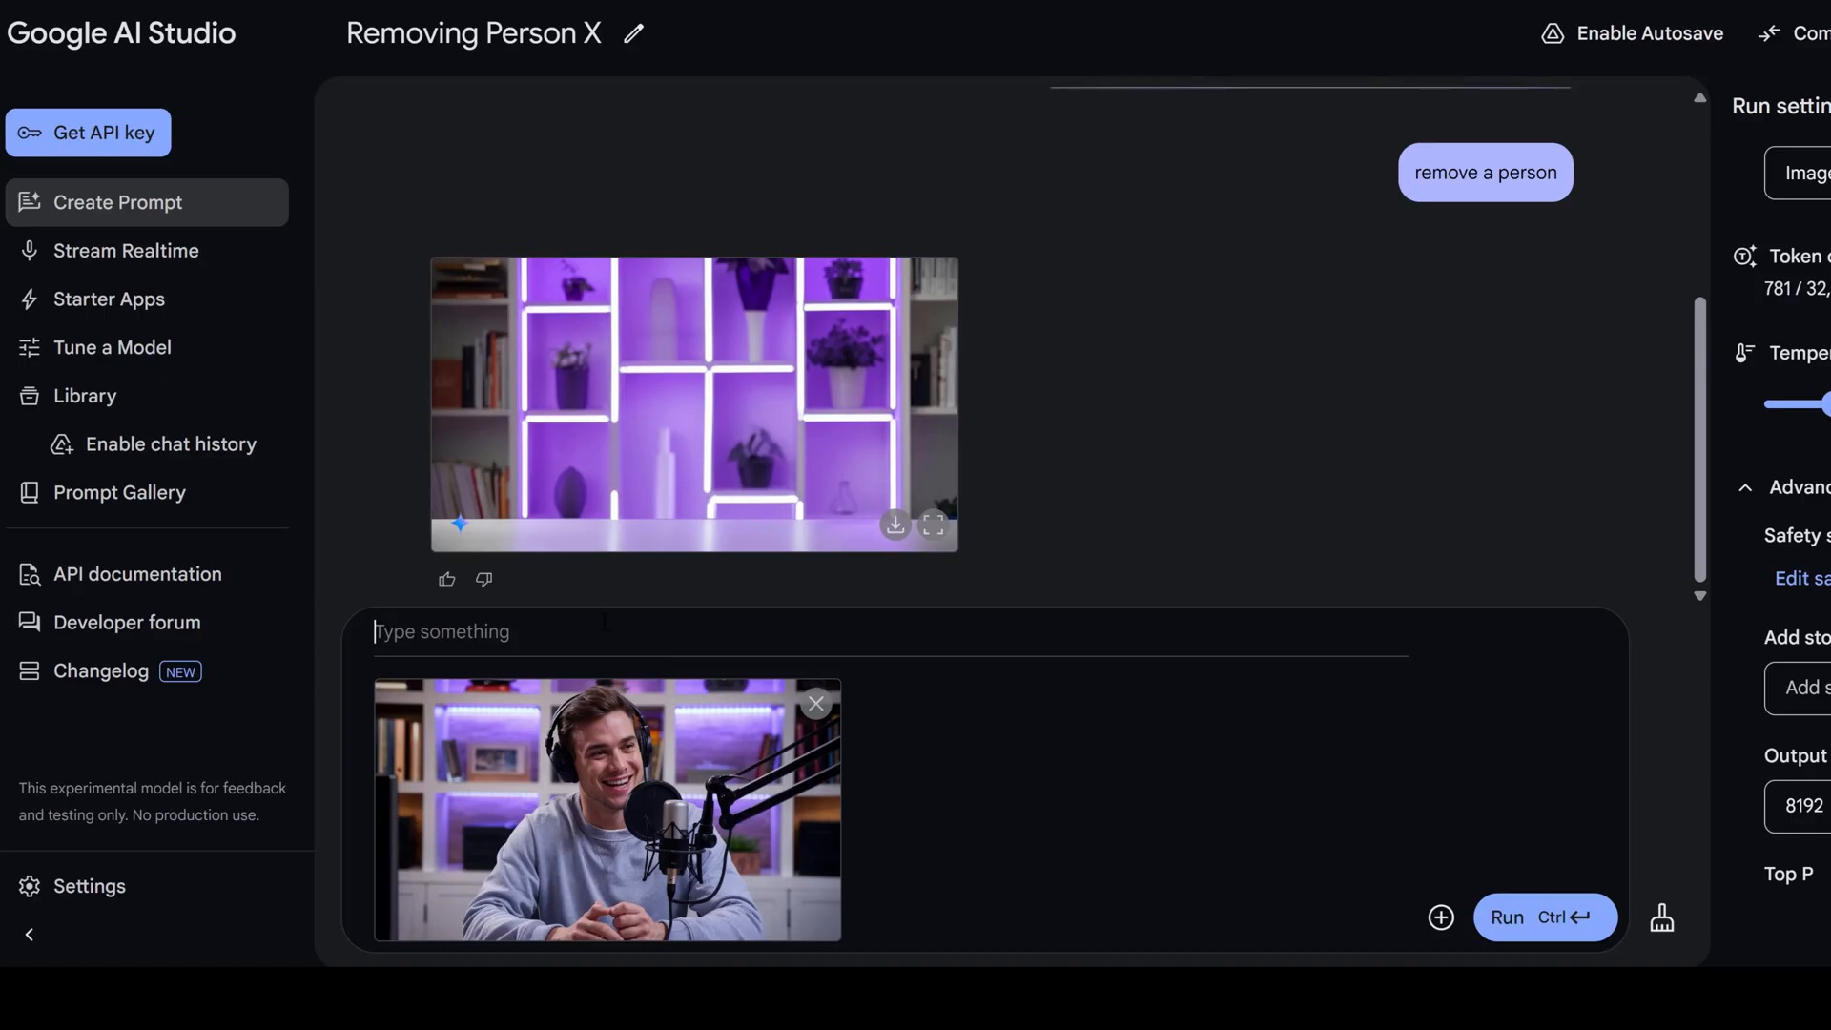
pyautogui.write('turn hi')
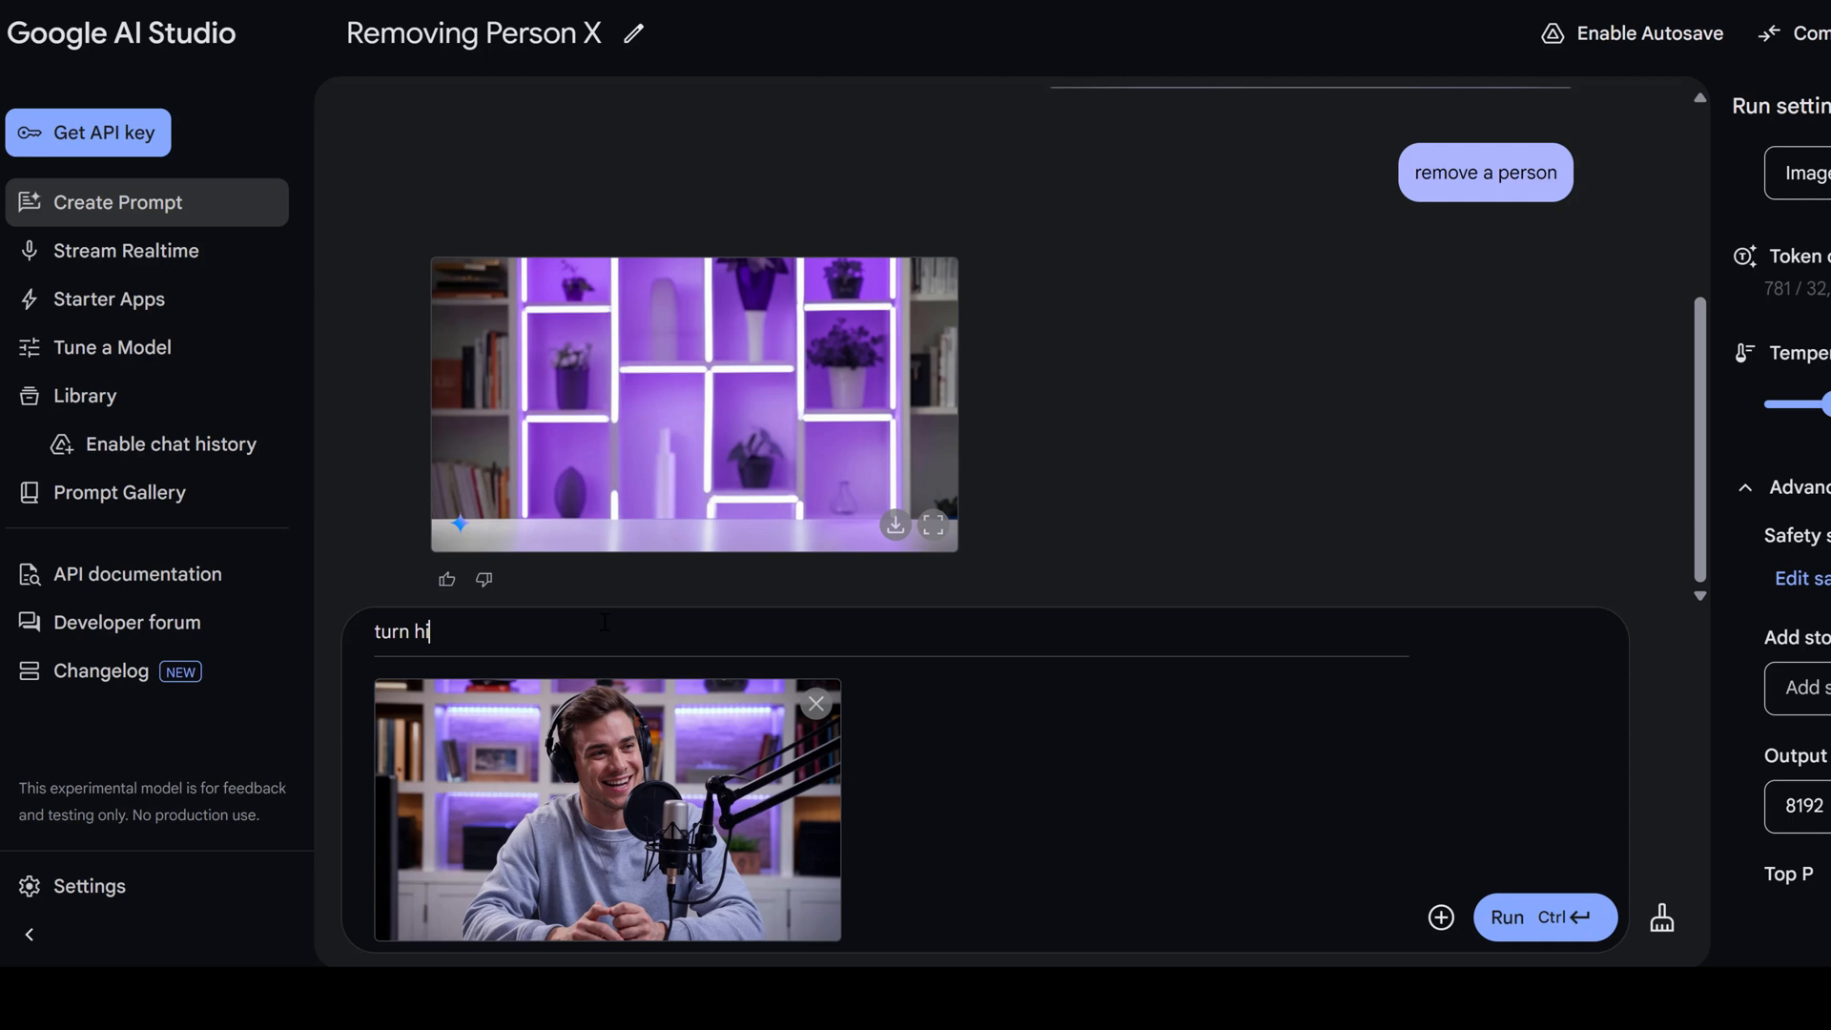
pyautogui.write('m into dj in  a nig')
pyautogui.write('htclub')
# - Run 'turn him into dj in a nightclub' with the photo and inspect the DJ image full size
pyautogui.press('Return')
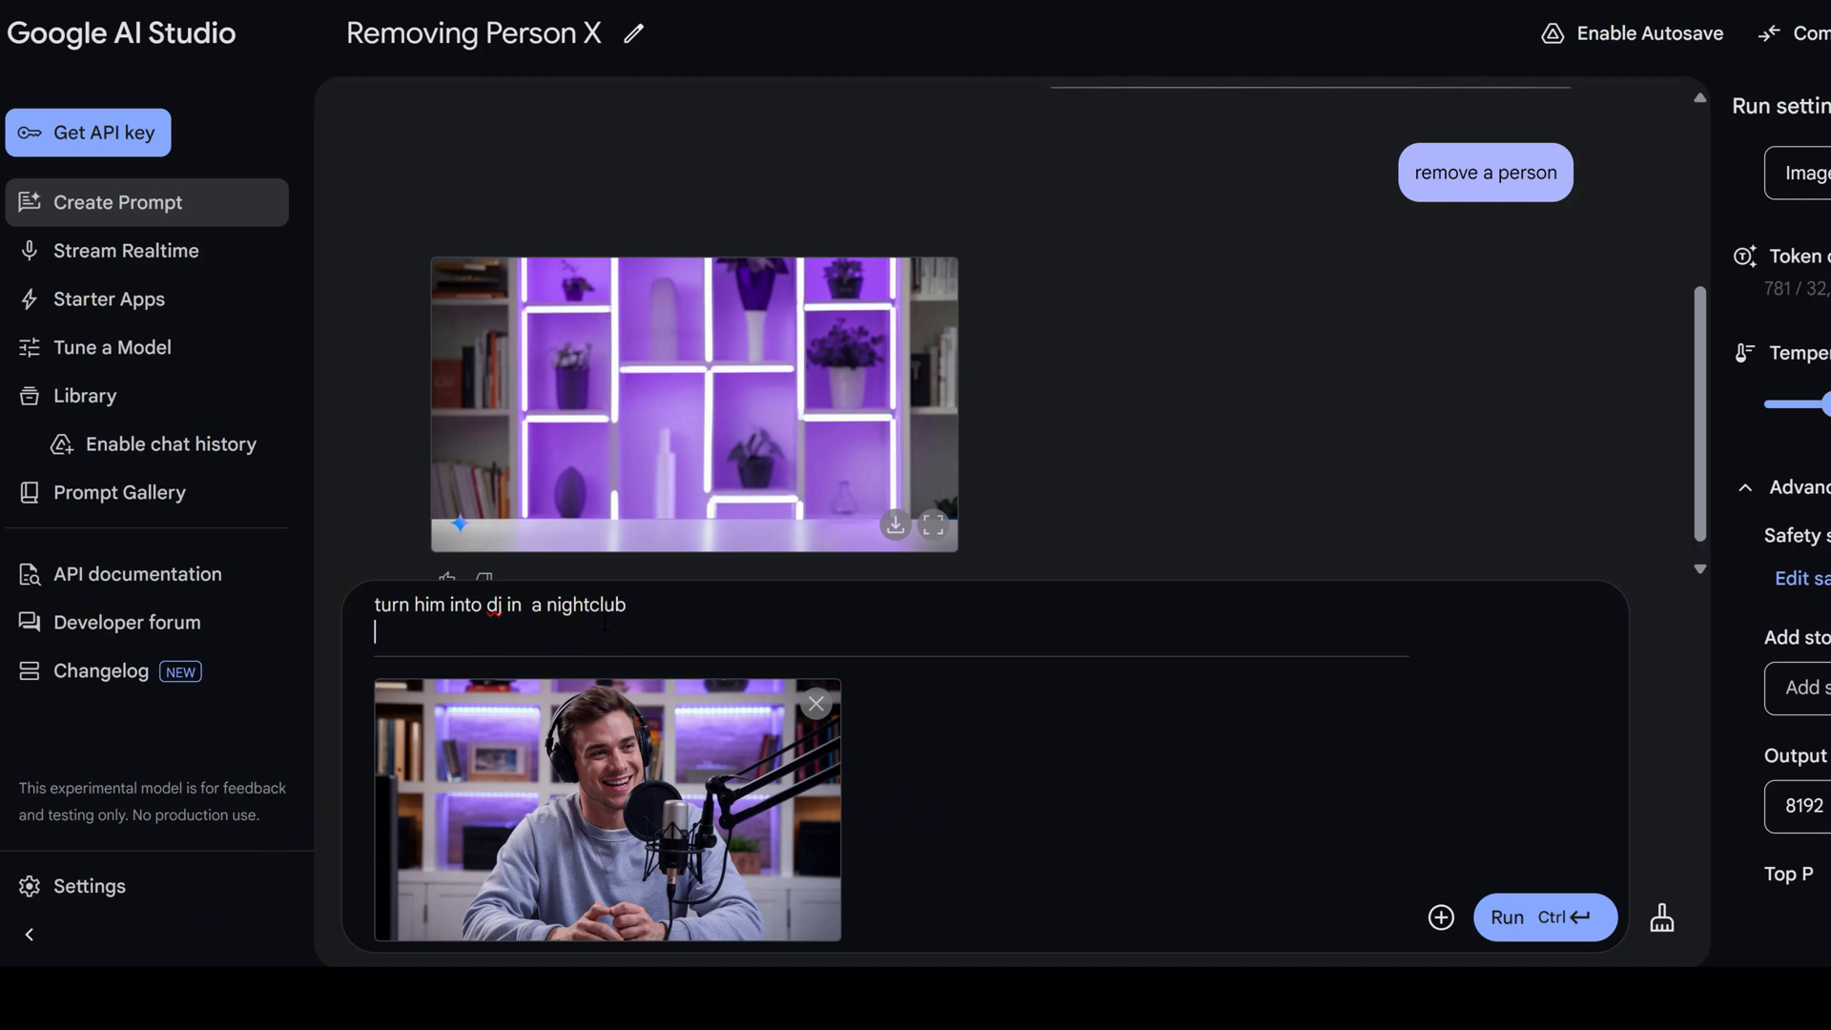
pyautogui.click(1506, 917)
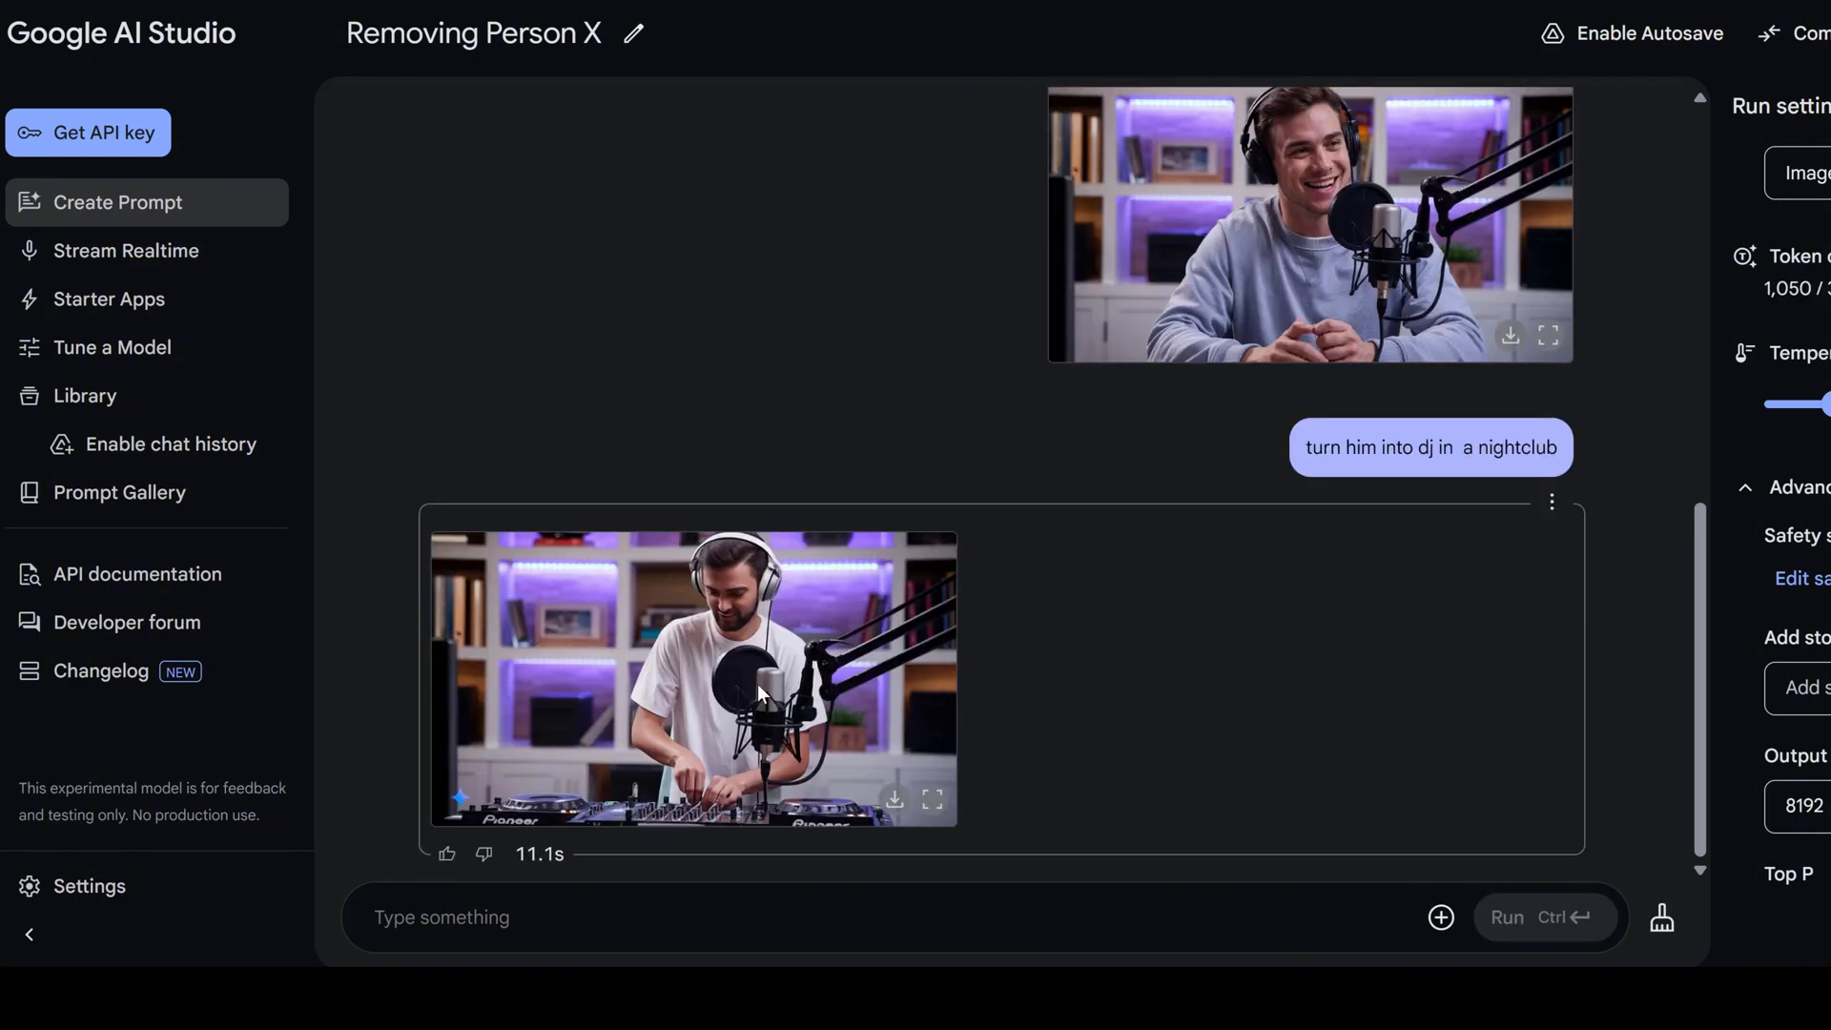
pyautogui.click(933, 799)
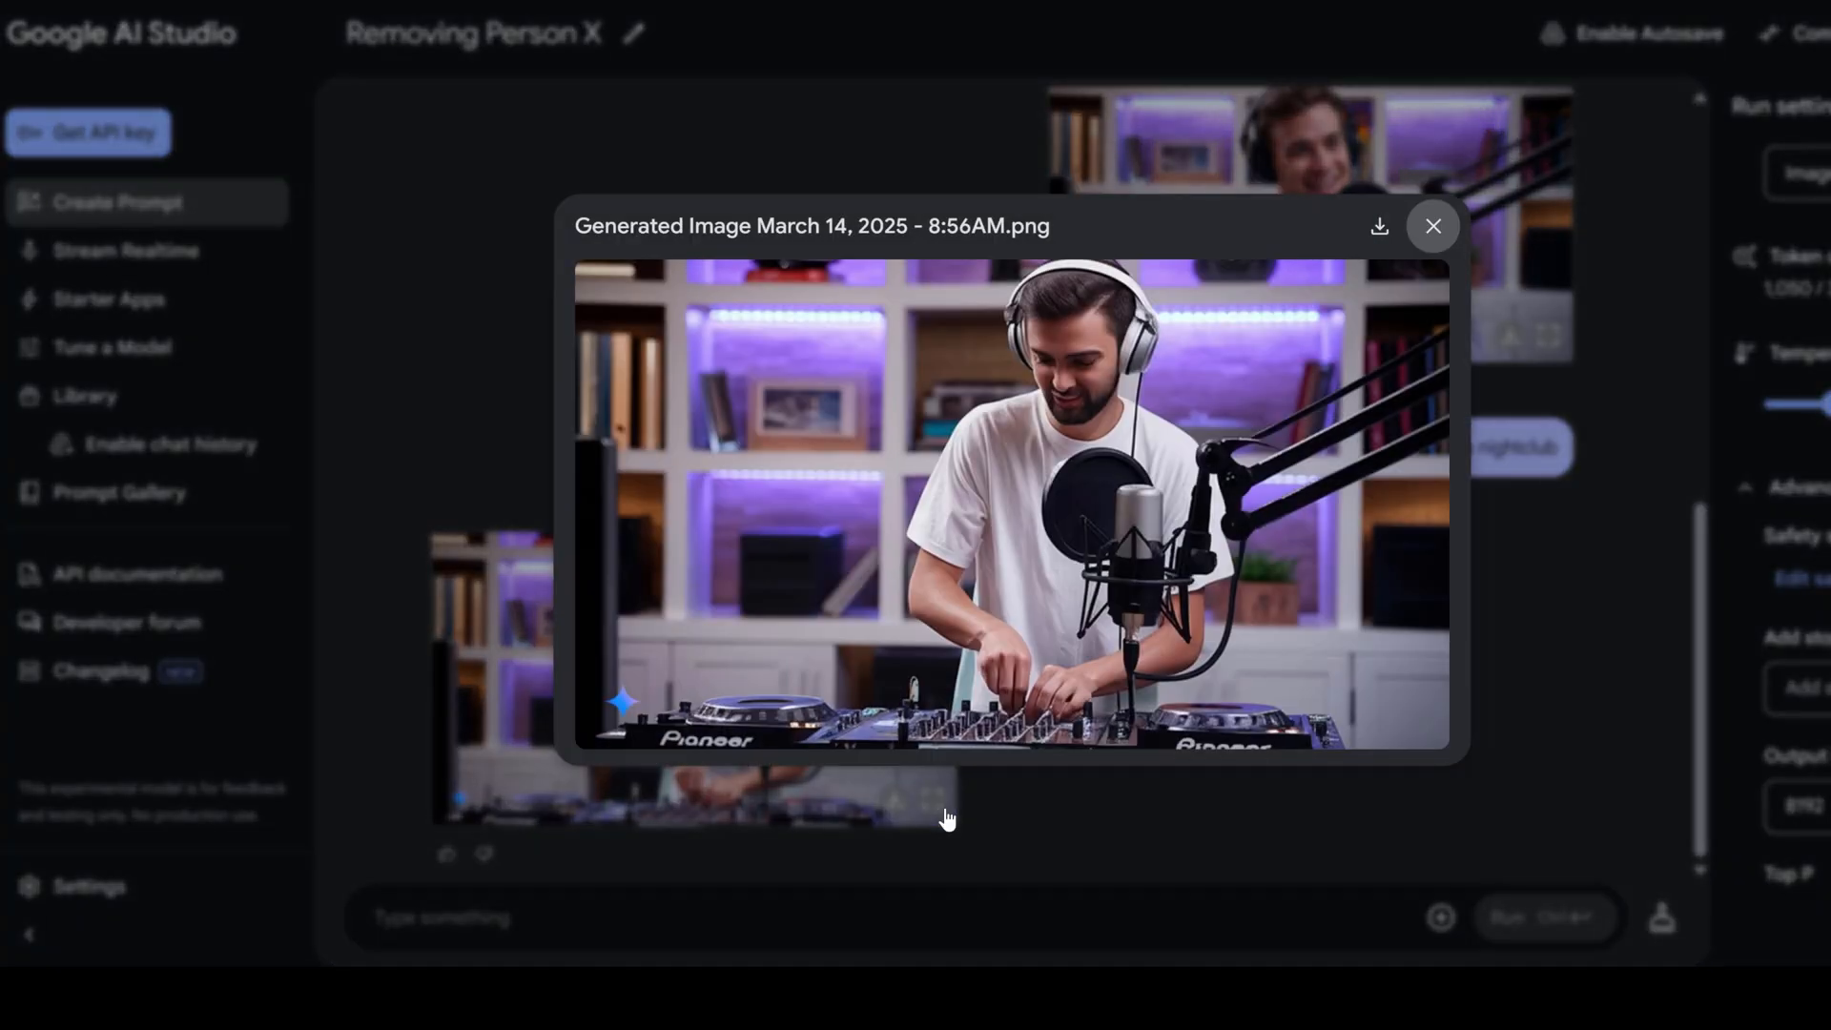
pyautogui.click(959, 800)
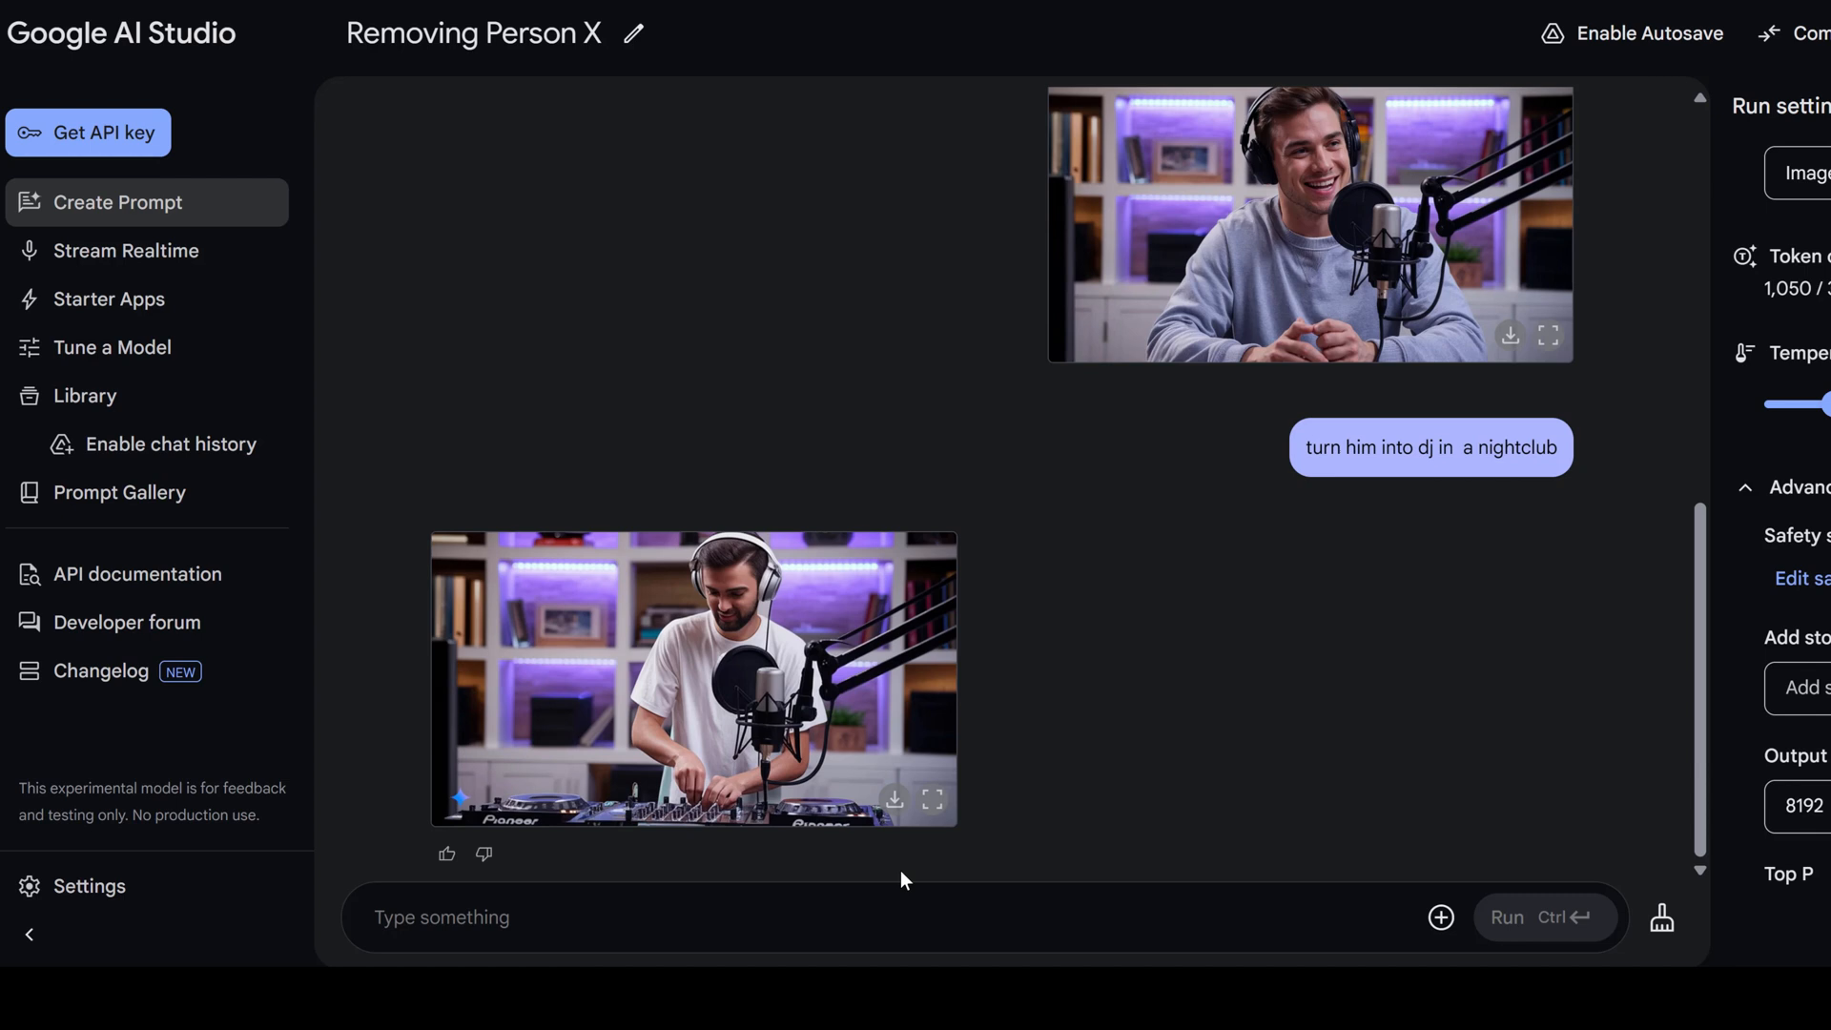
pyautogui.write('ch')
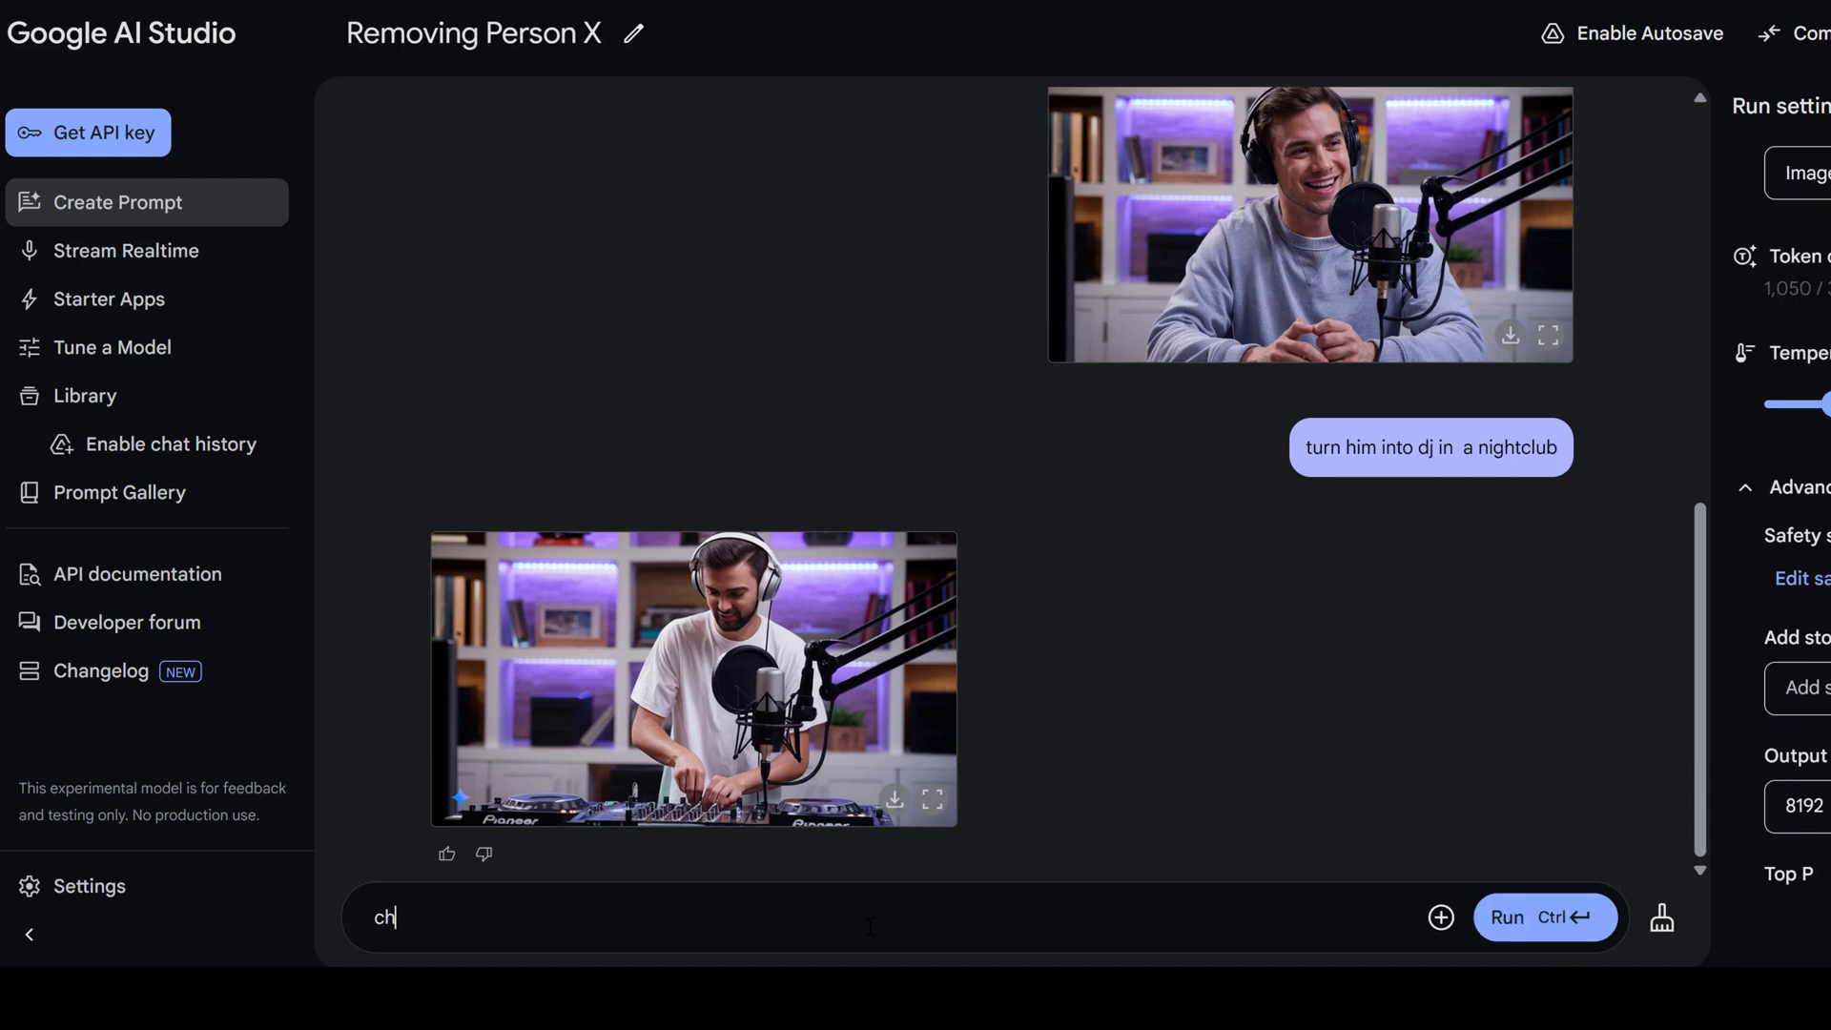
pyautogui.write('ange background to night club')
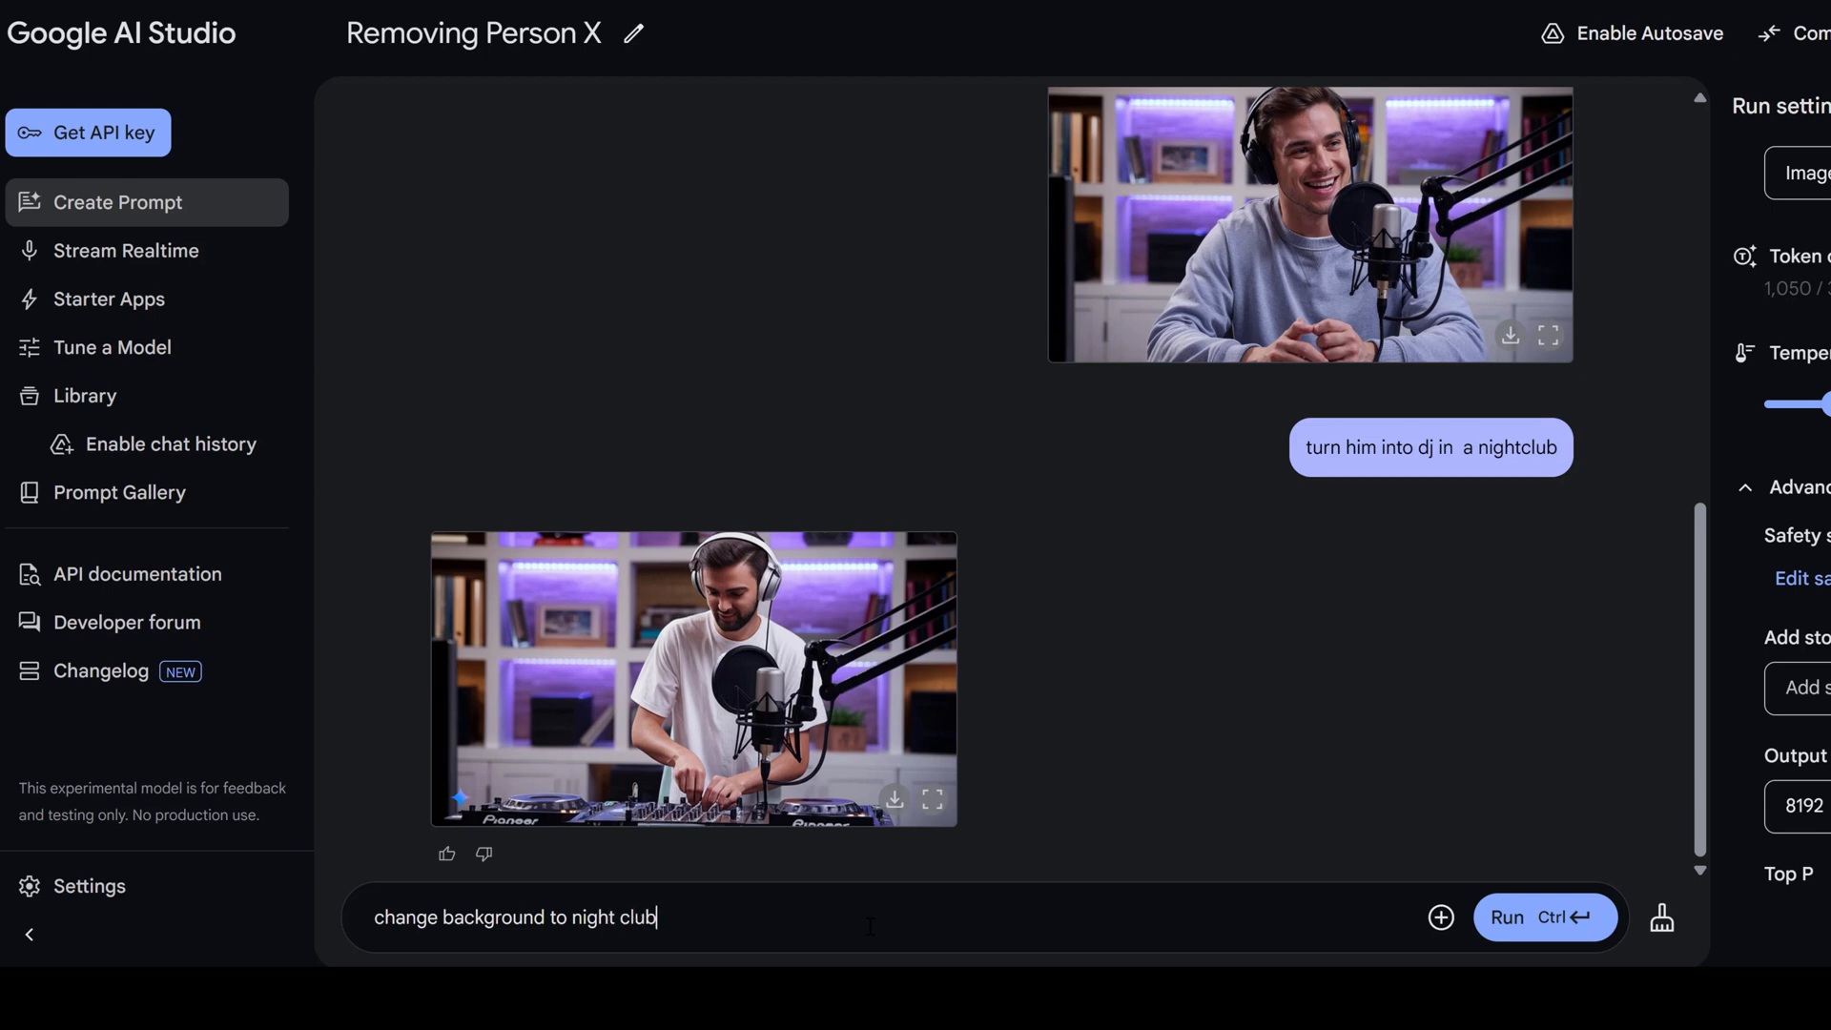
# - Request a nightclub background for the DJ and view the result full size
pyautogui.press('Return')
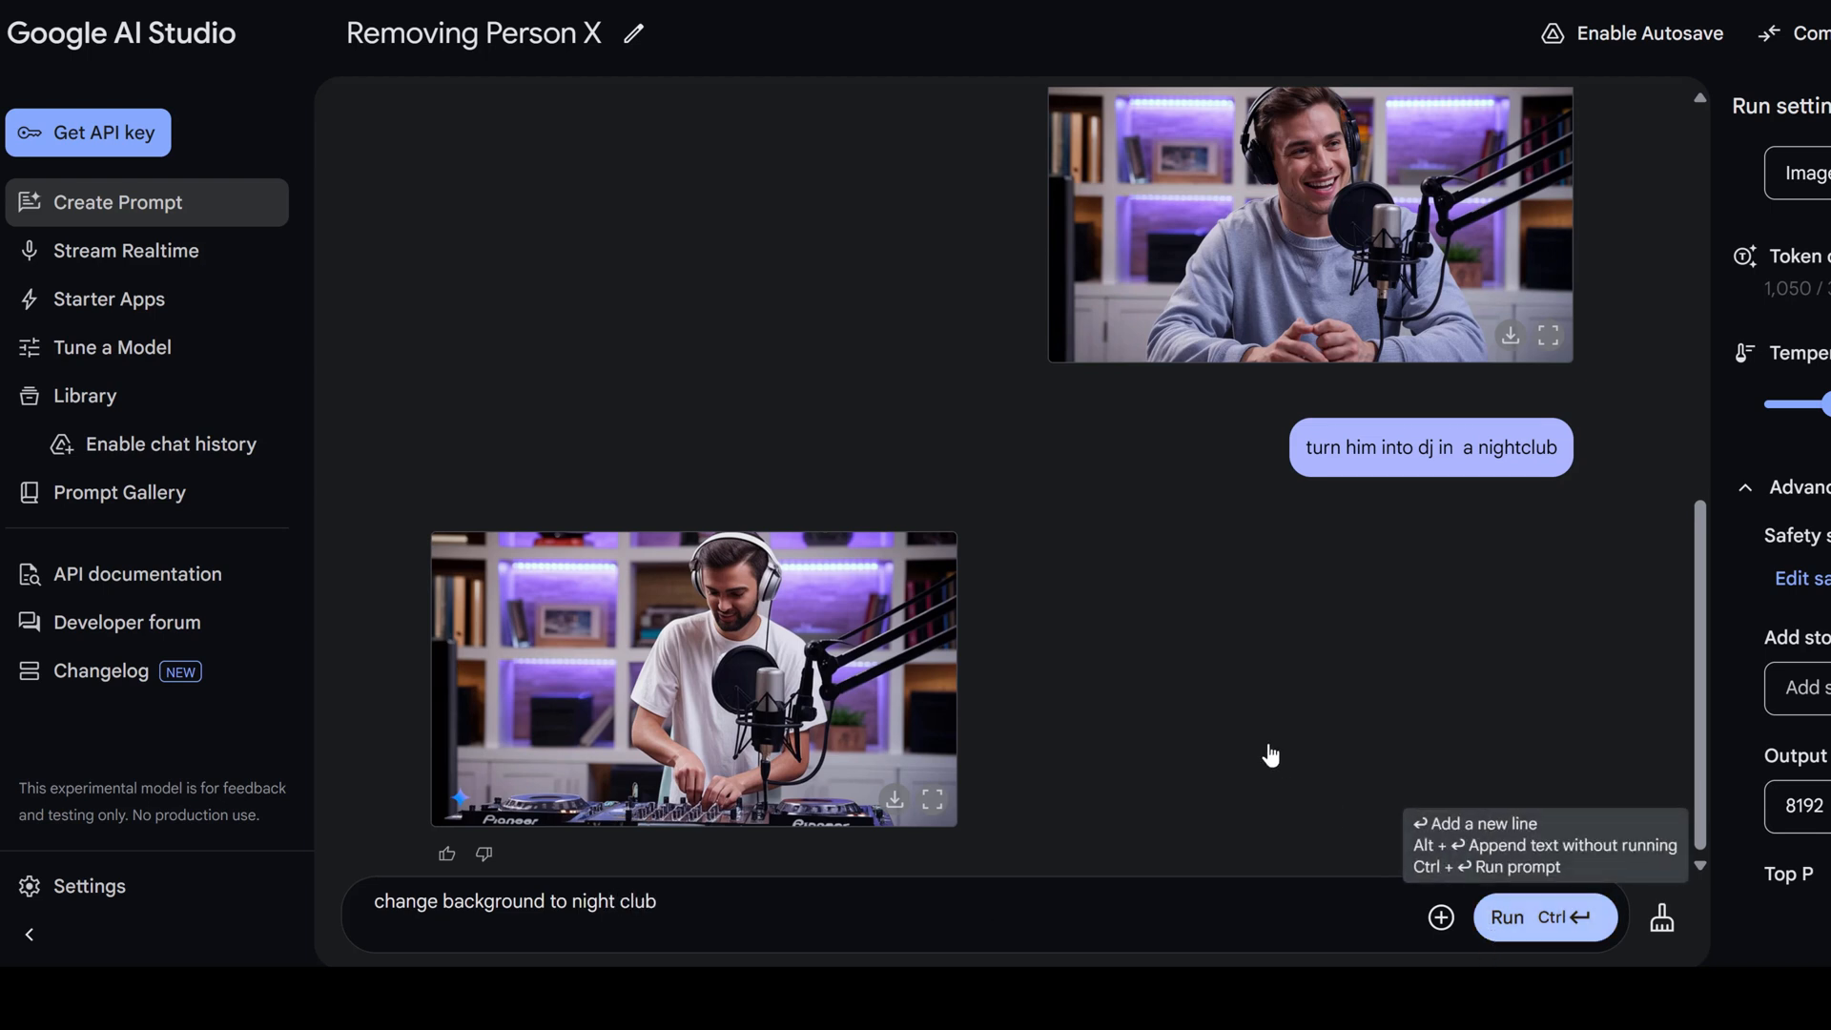
pyautogui.hotkey('ctrl', 'Return')
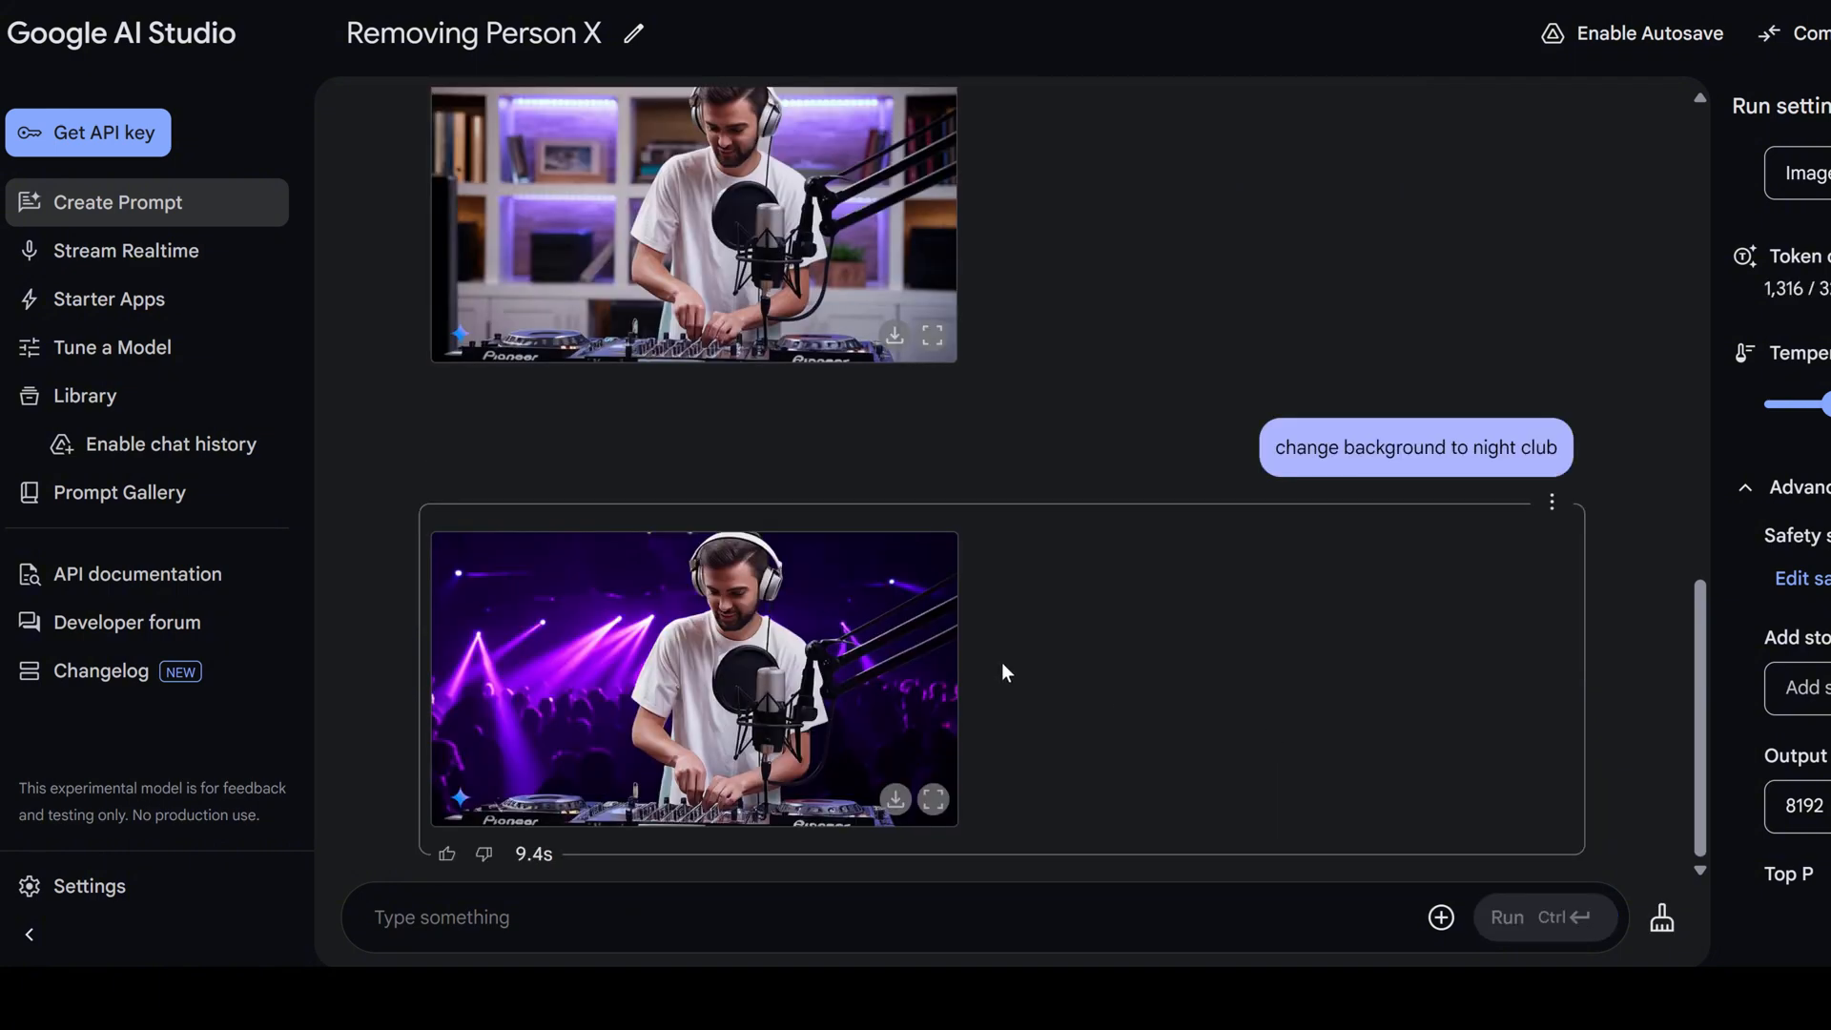
pyautogui.click(933, 800)
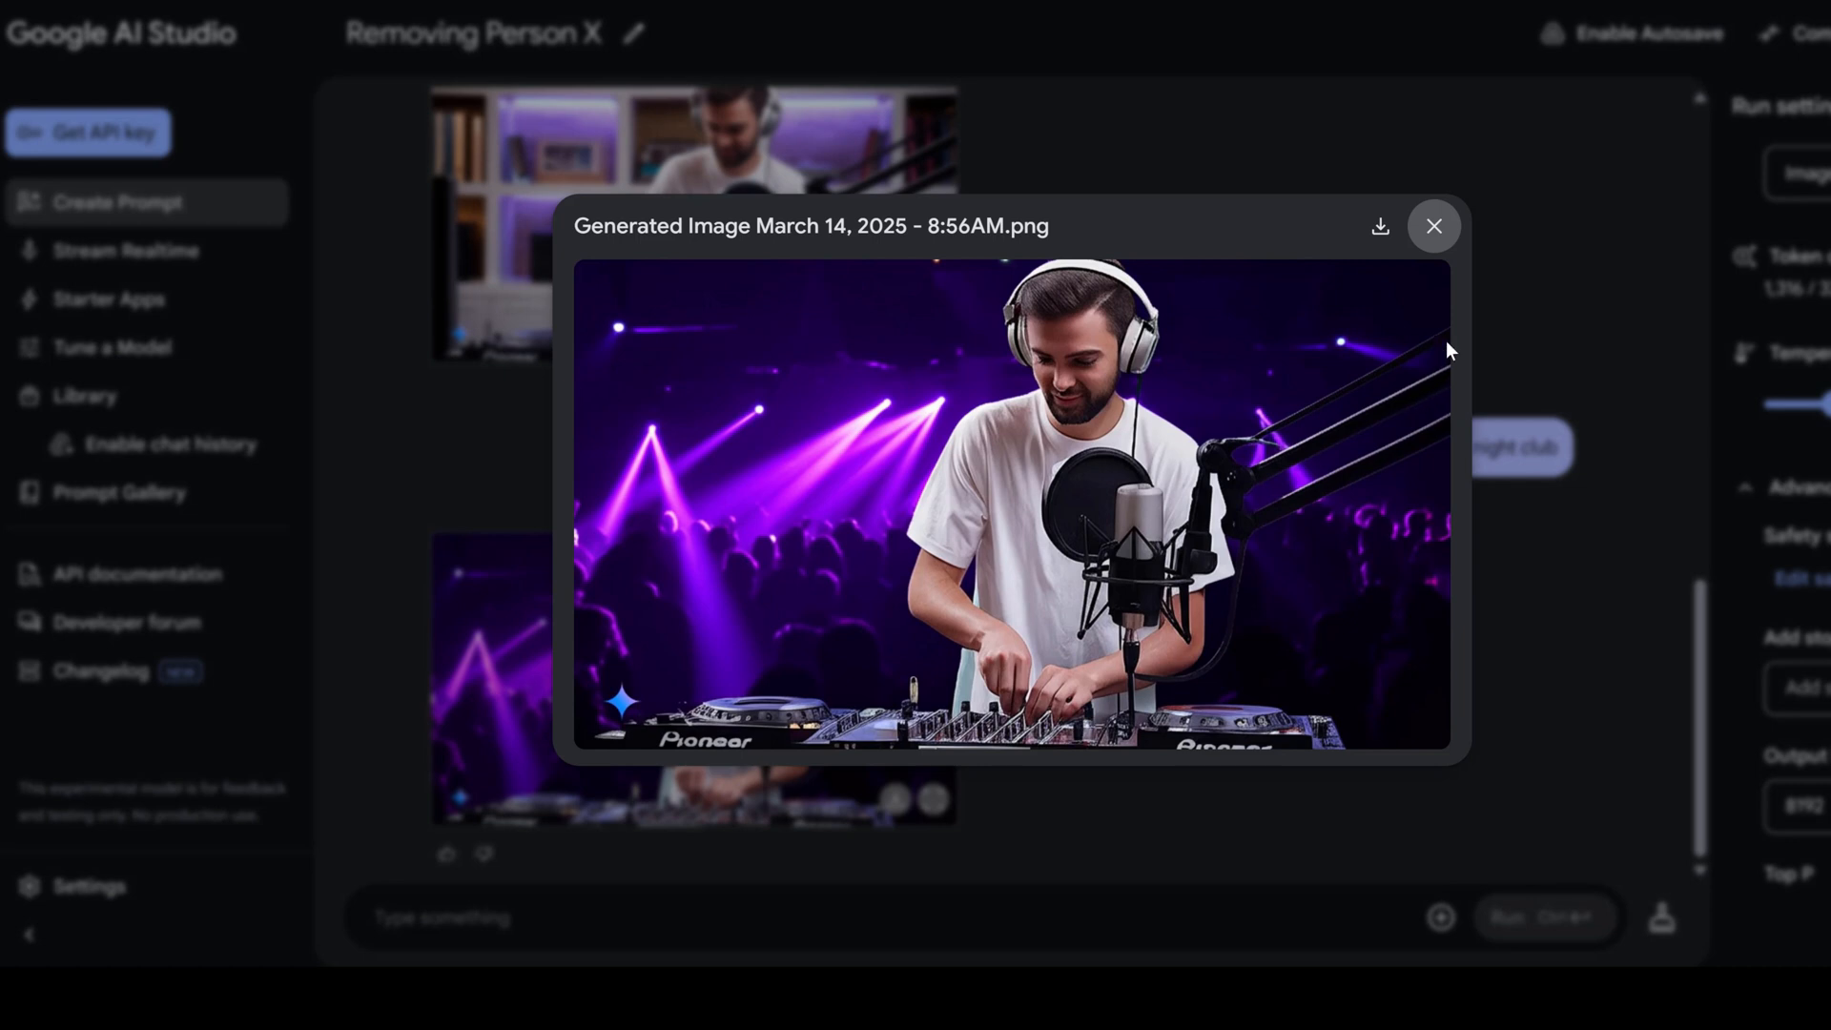
pyautogui.click(1435, 226)
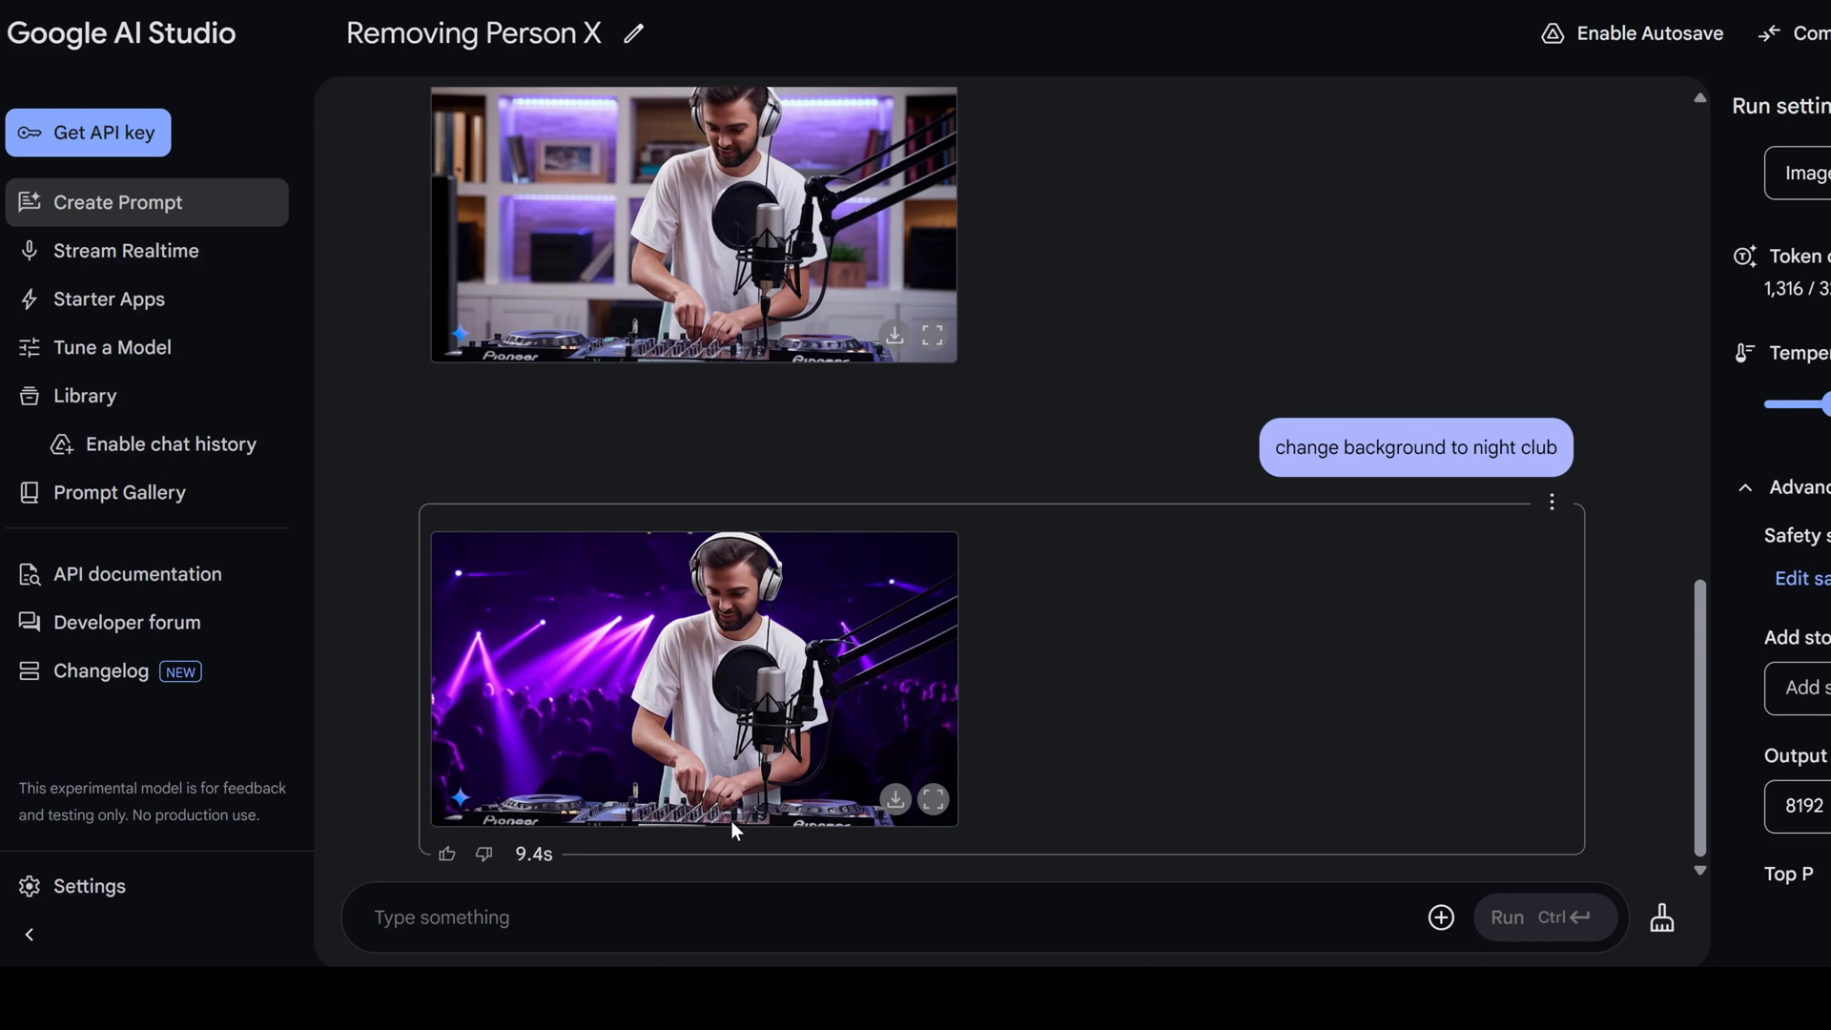
pyautogui.write('ti')
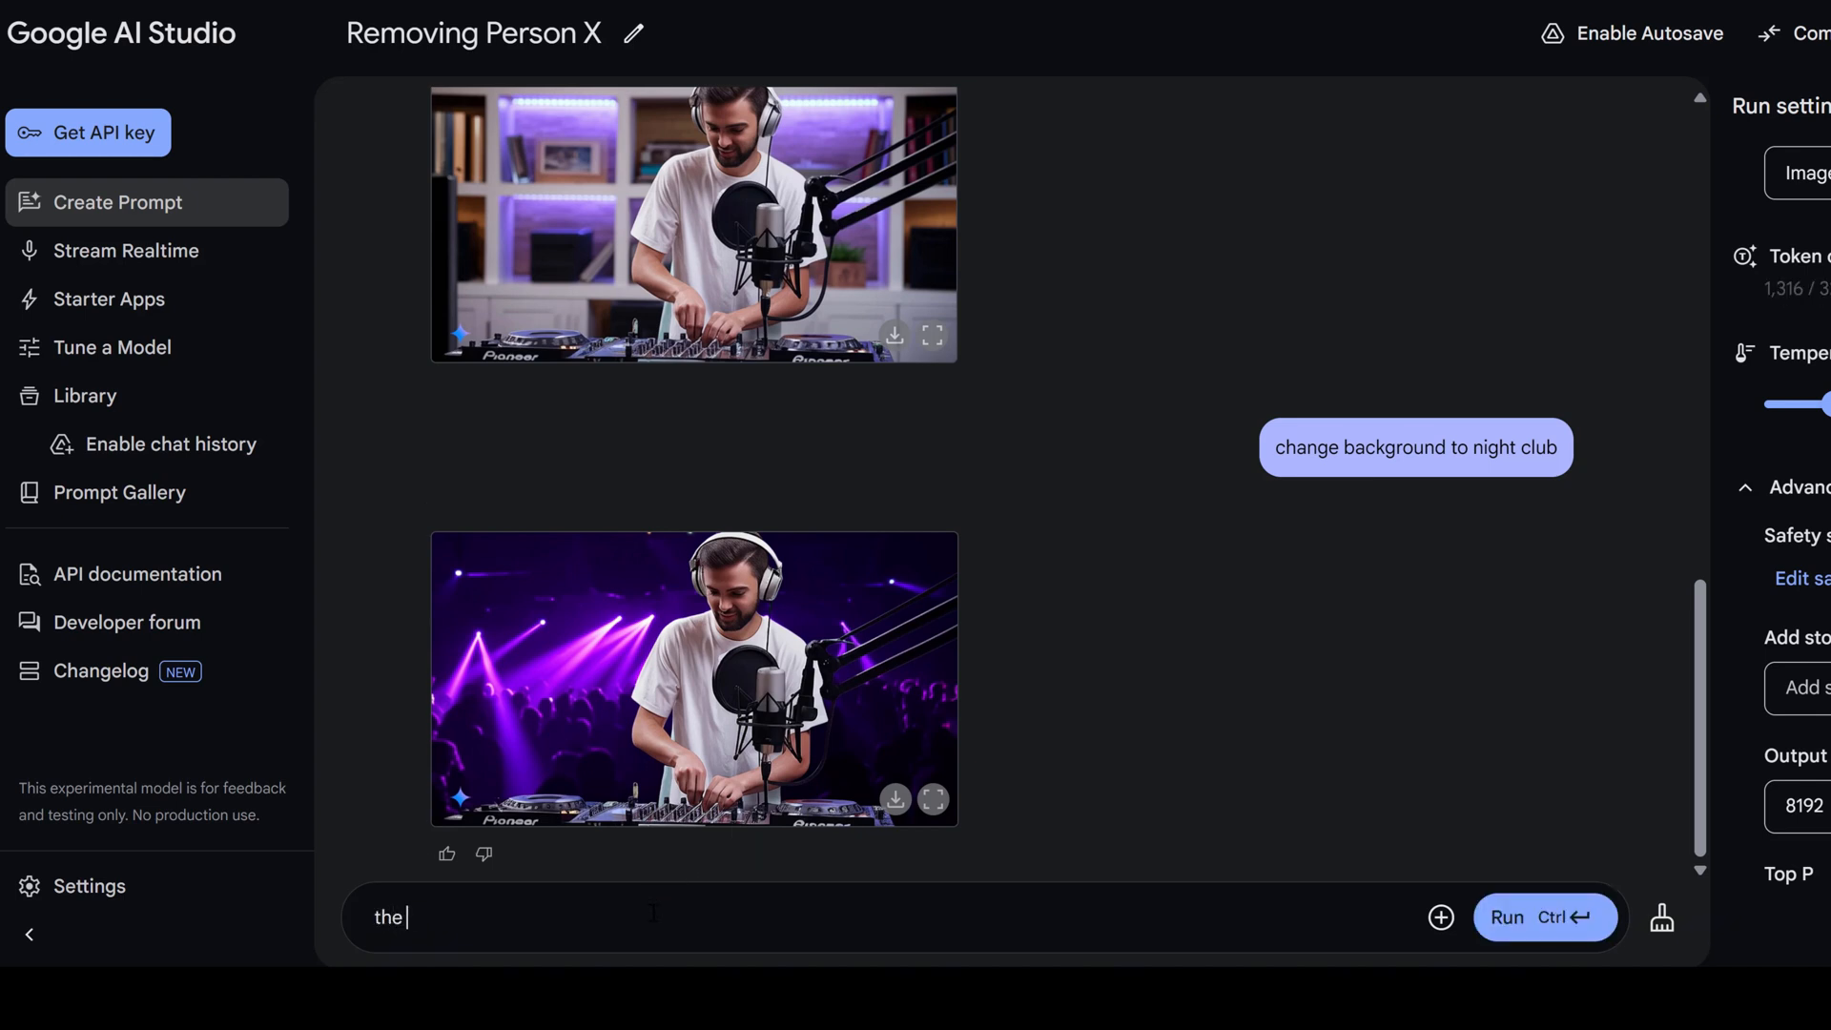
pyautogui.write('ng ')
pyautogui.write('does not match, the dj')
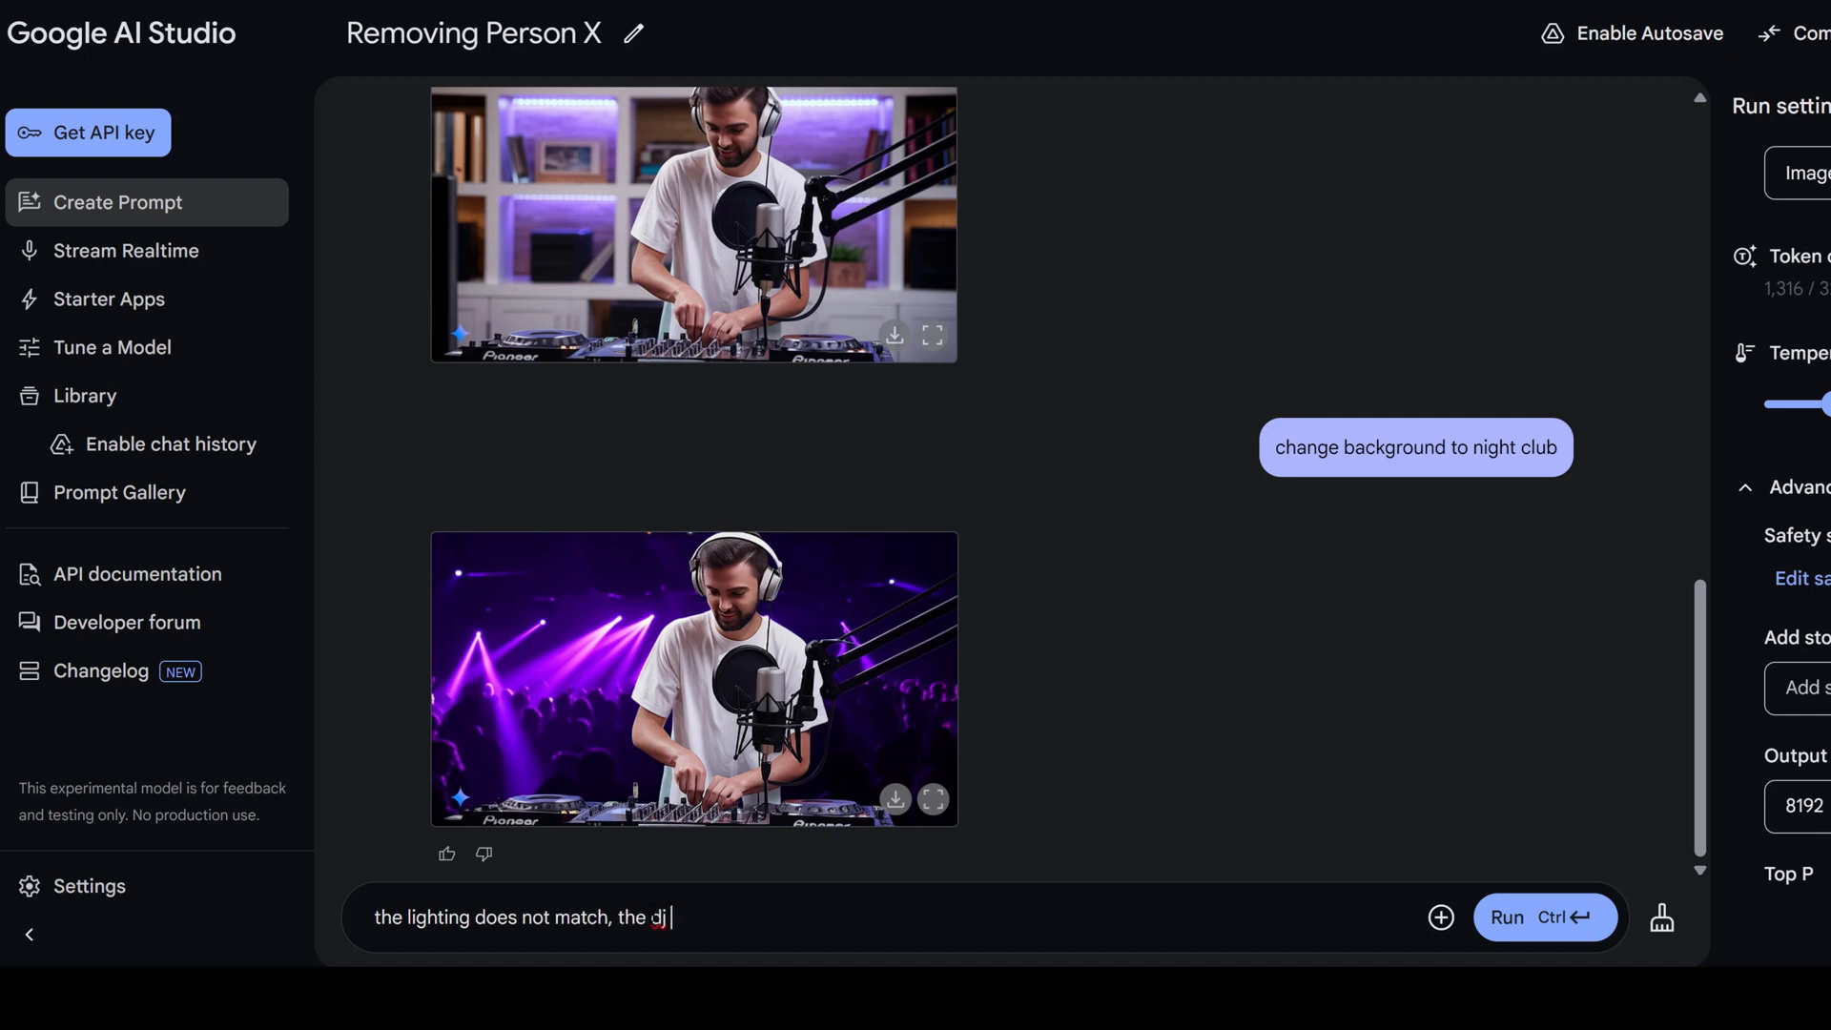
pyautogui.write(' is too bright')
# - Send the lighting correction request so the DJ matches the nightclub
pyautogui.hotkey('shift', 'Return')
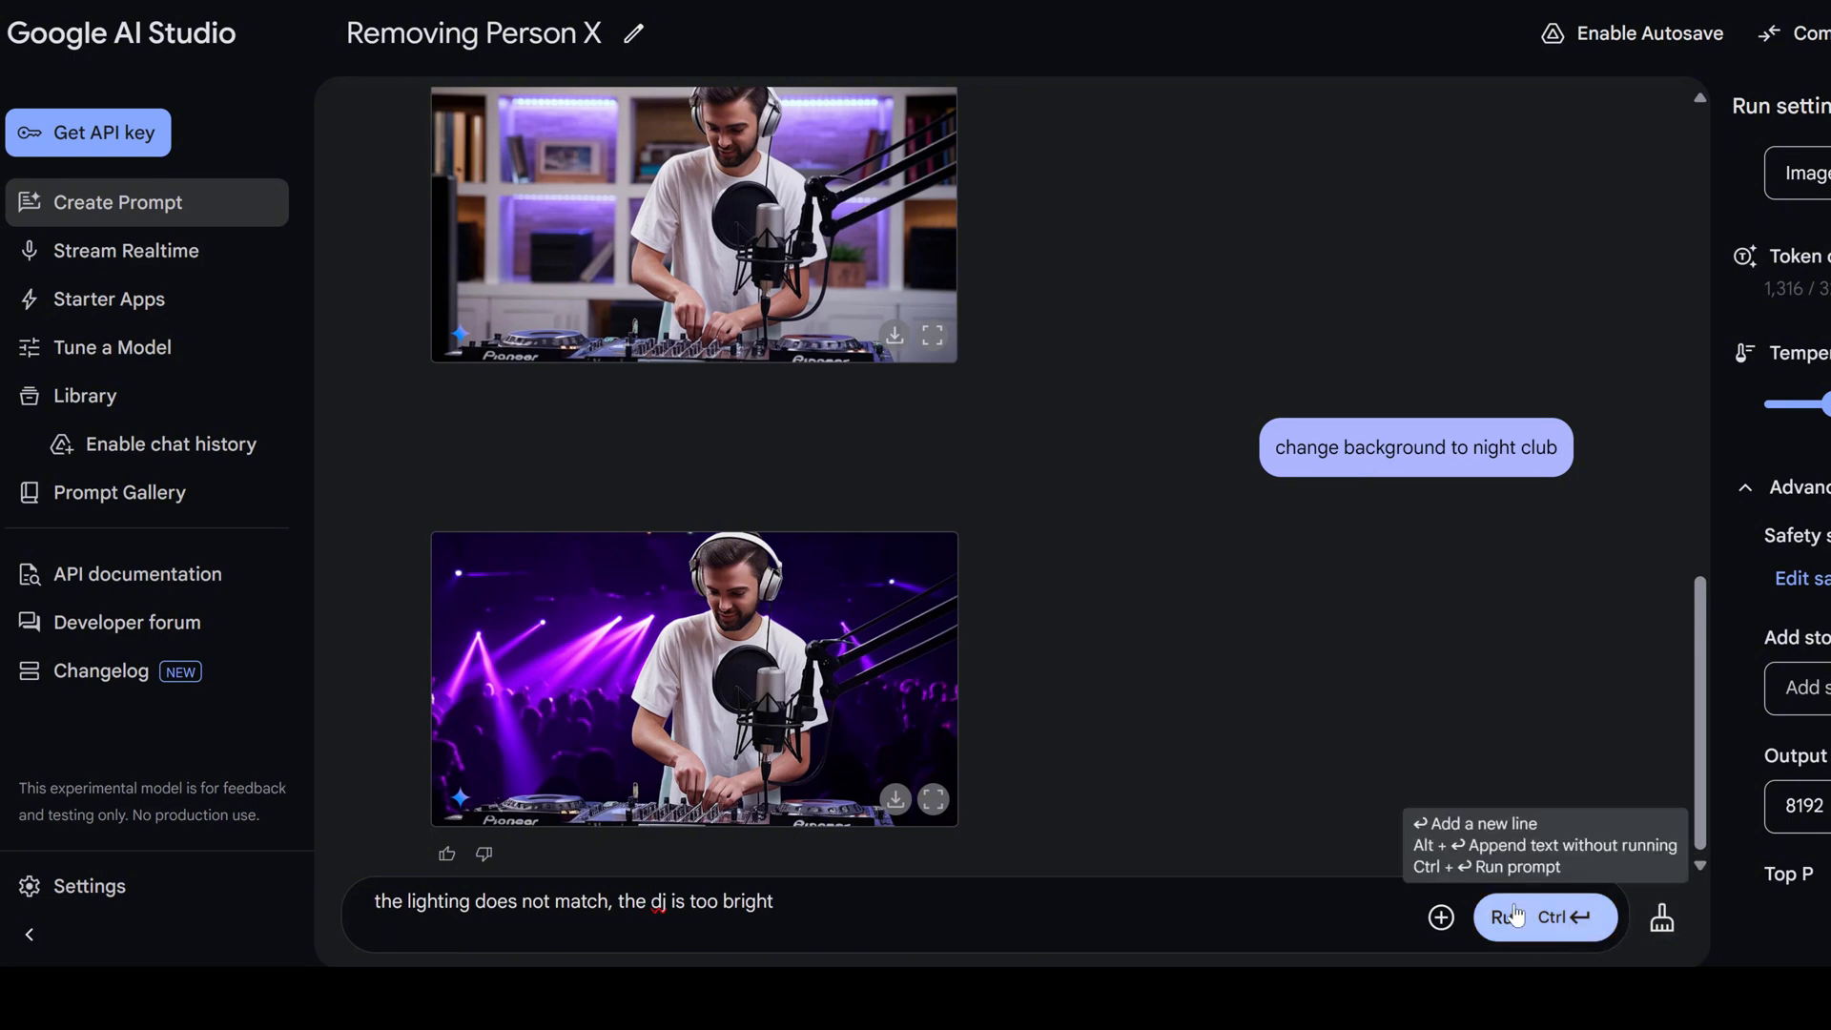
pyautogui.click(1508, 918)
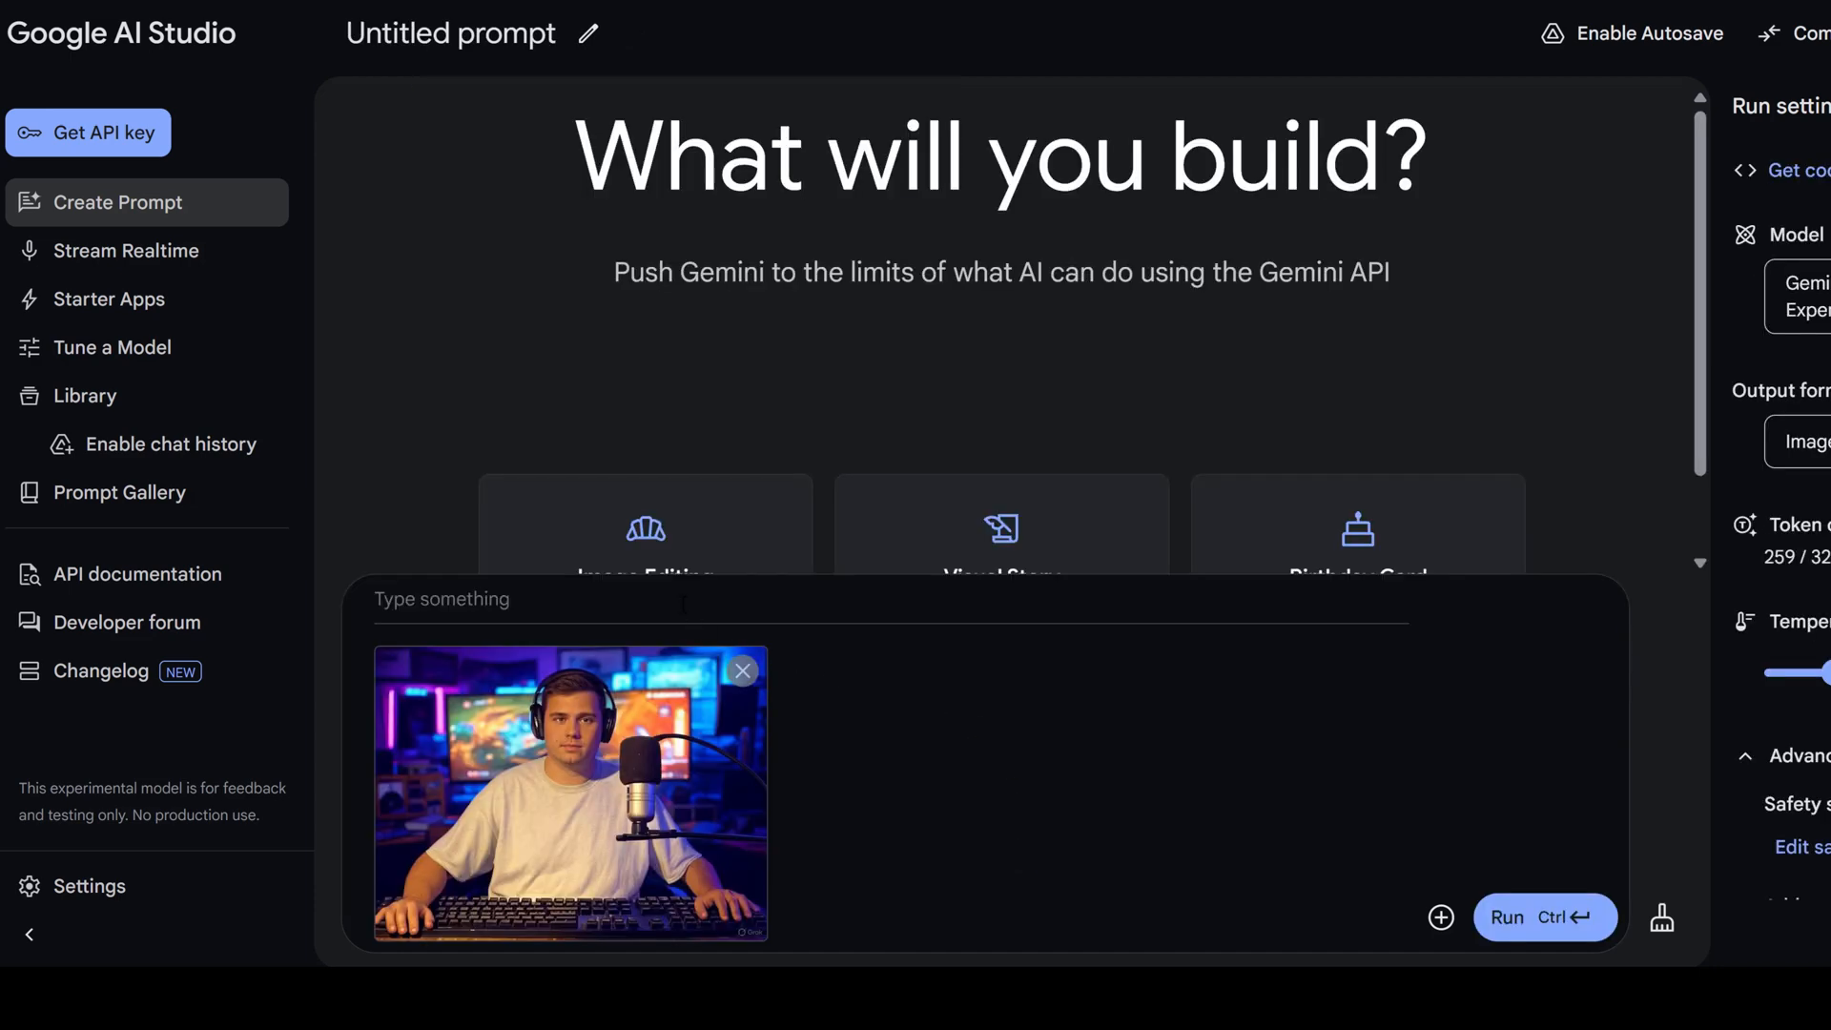
pyautogui.write('add a gi')
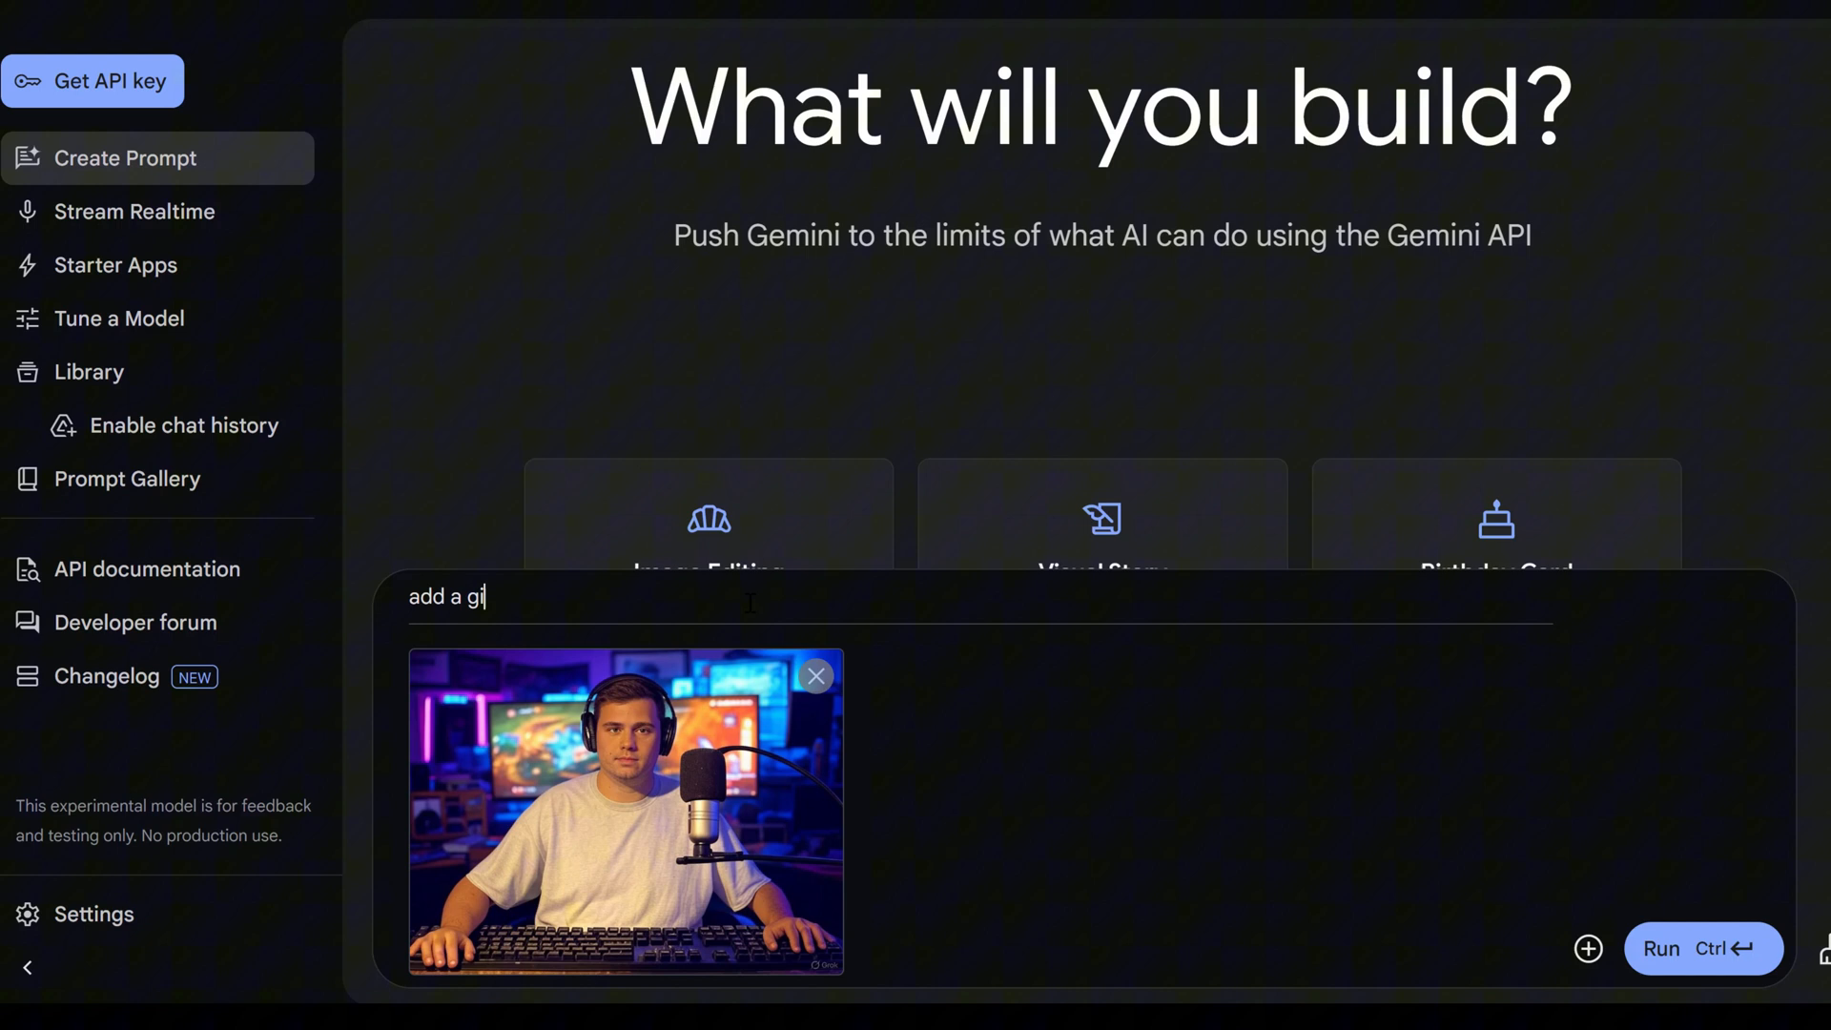
pyautogui.write('rlfriend')
# - Run 'add a girlfriend' on the gamer photo and view the result full size
pyautogui.press('Return')
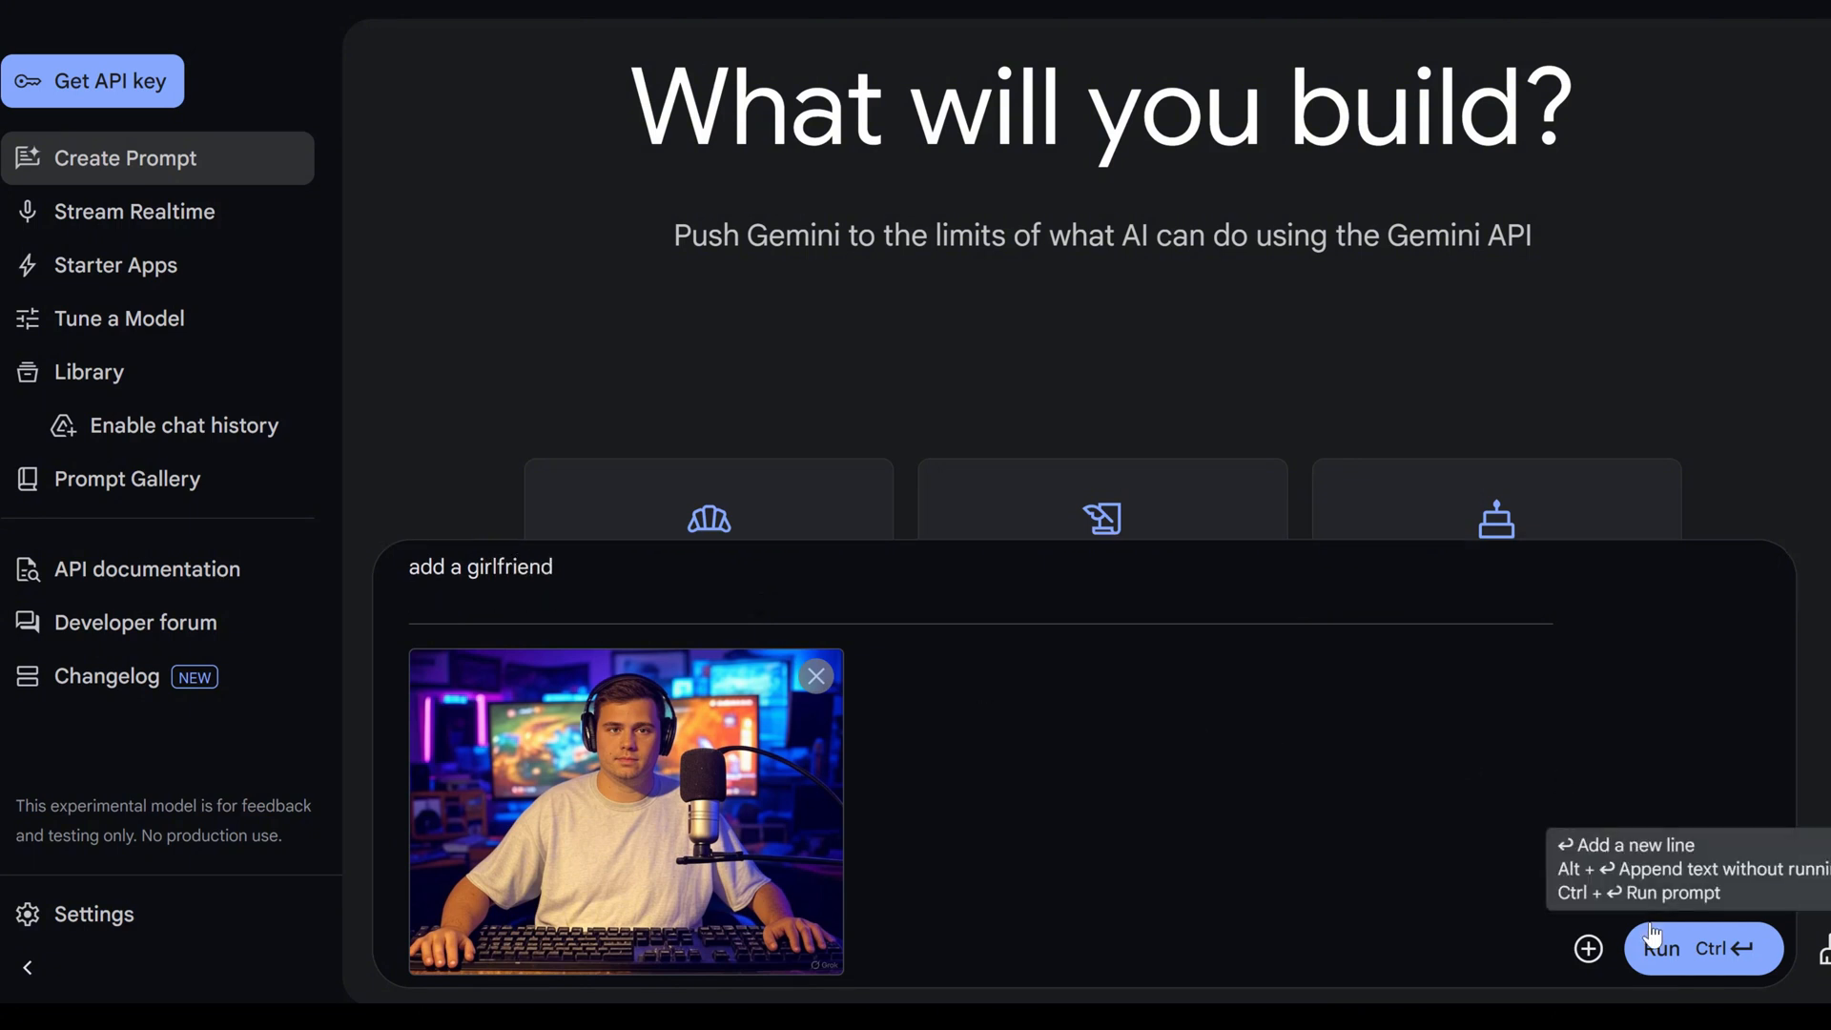
pyautogui.click(1671, 956)
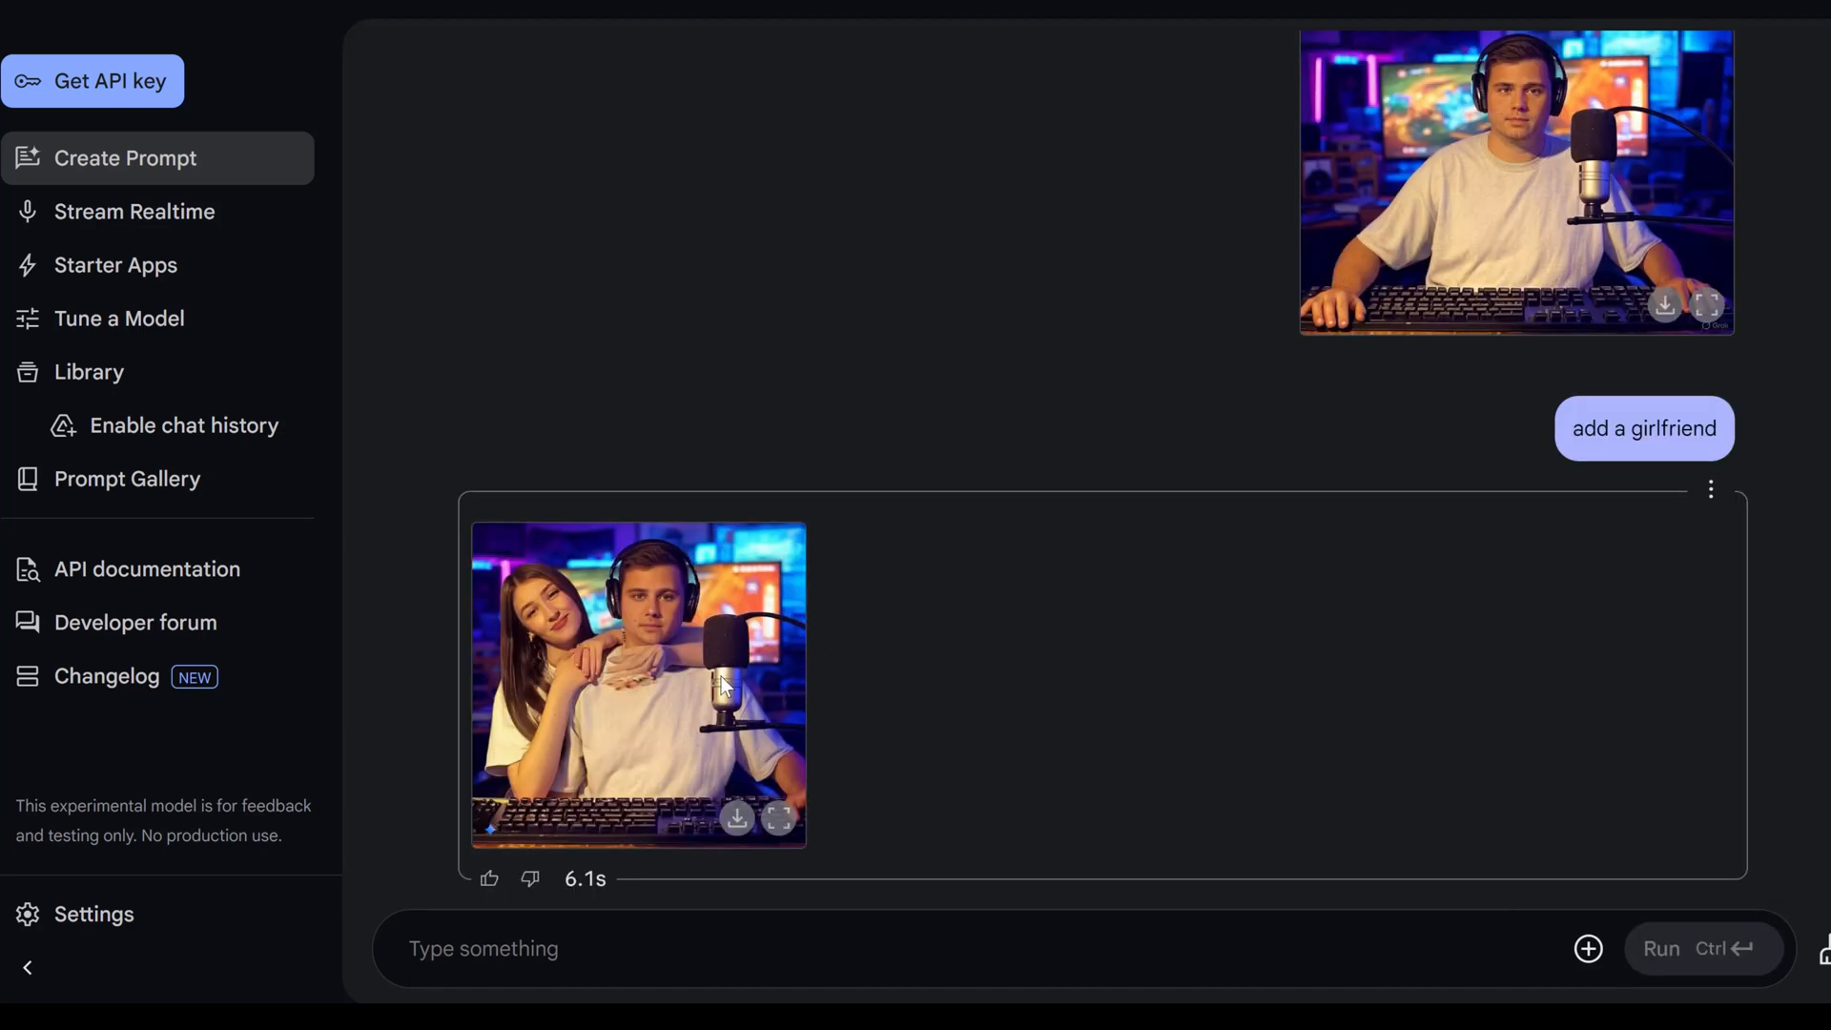
pyautogui.click(780, 820)
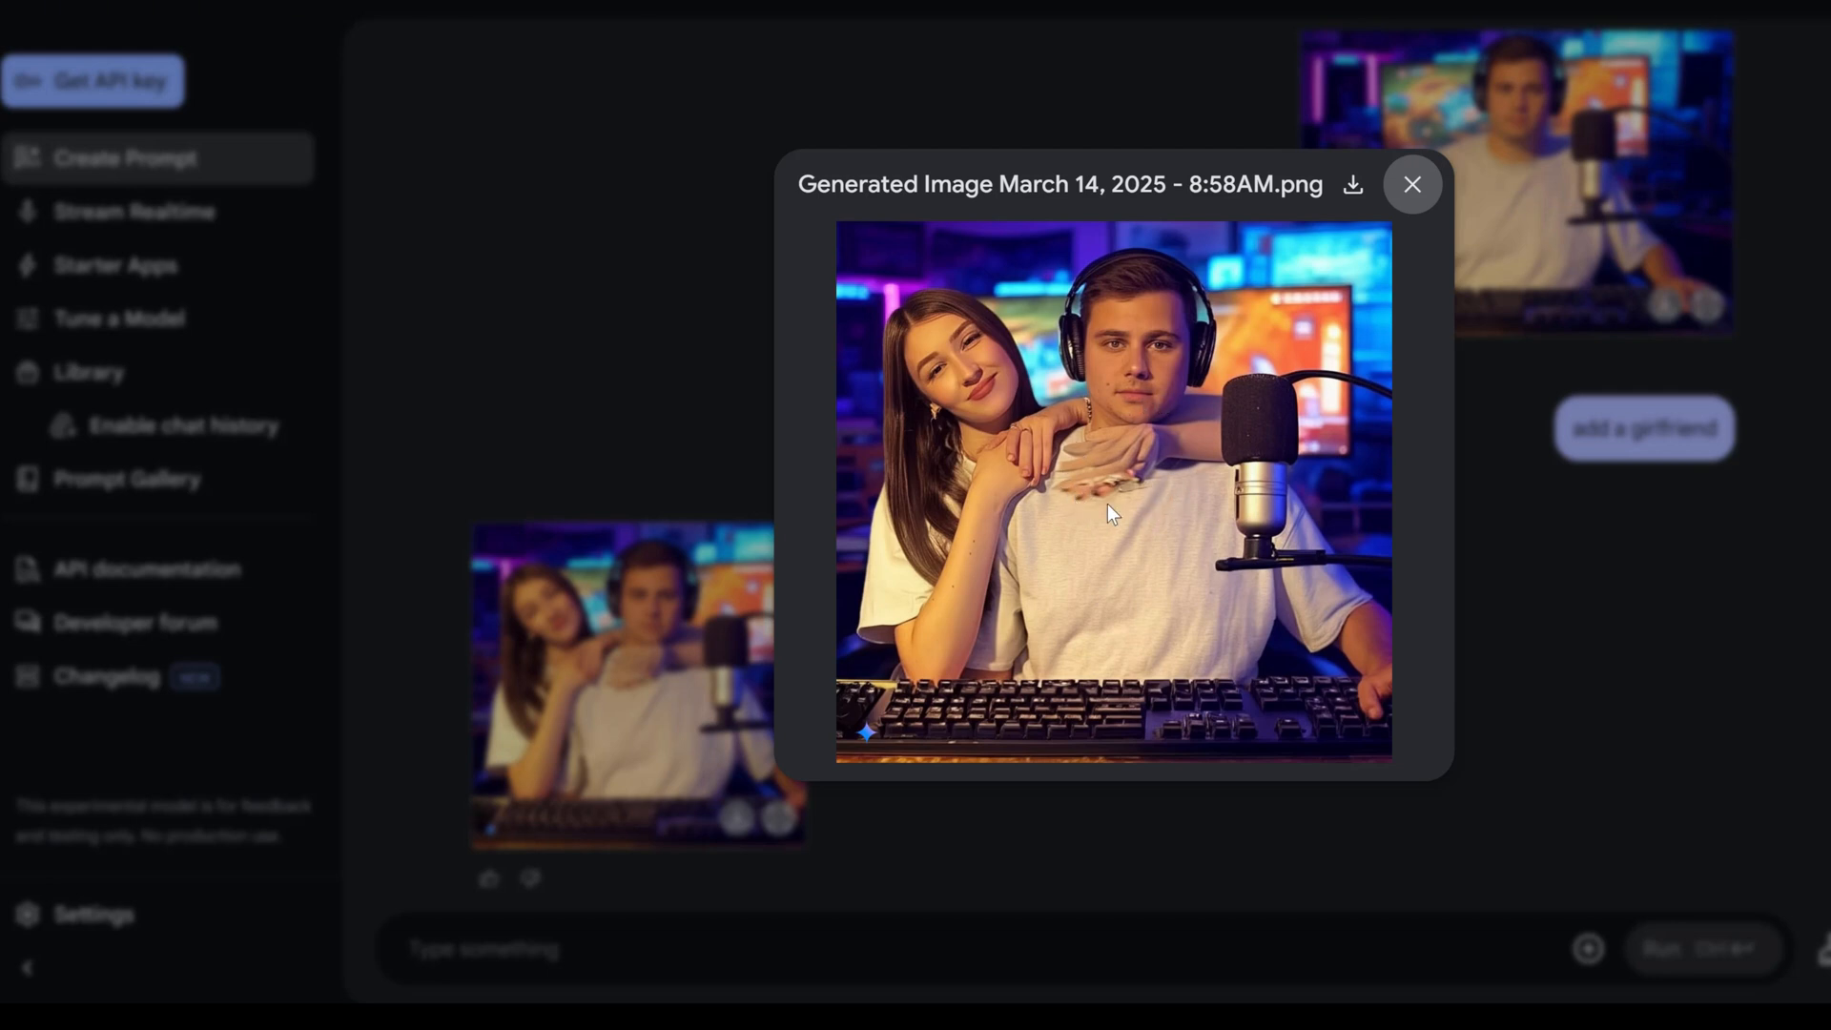
pyautogui.press('Escape')
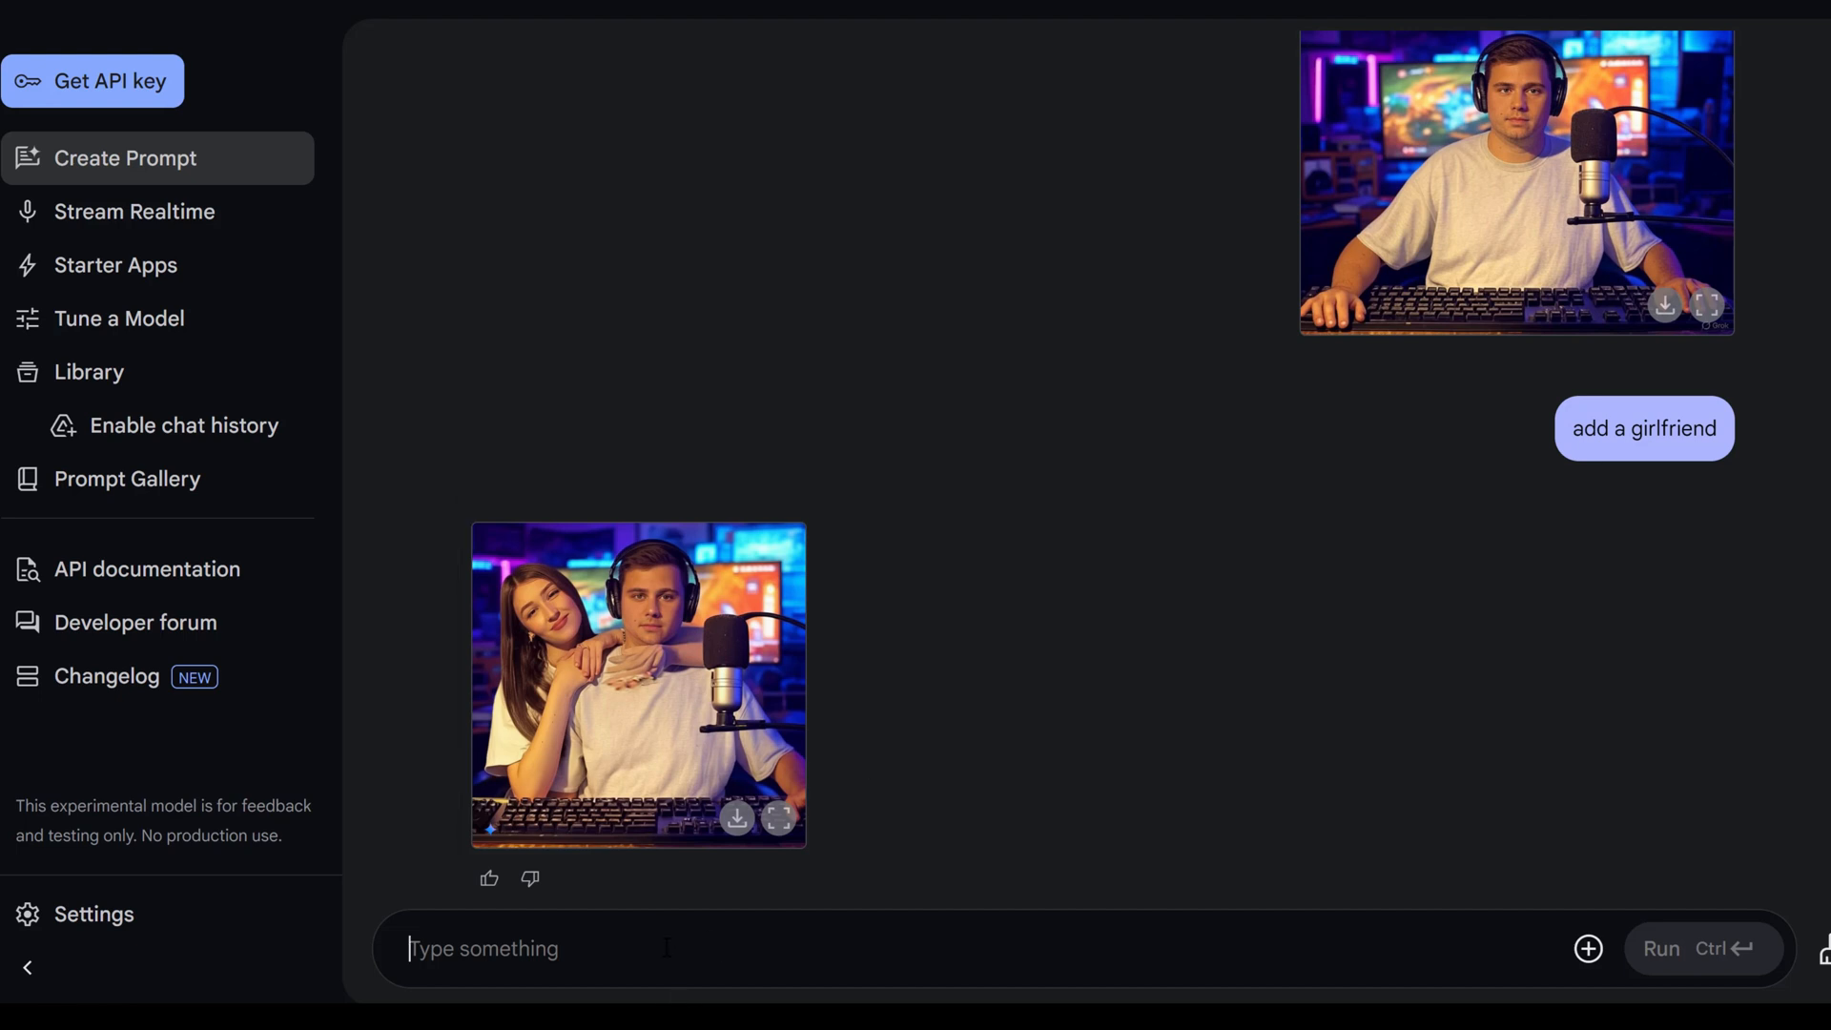
pyautogui.write('add a cat')
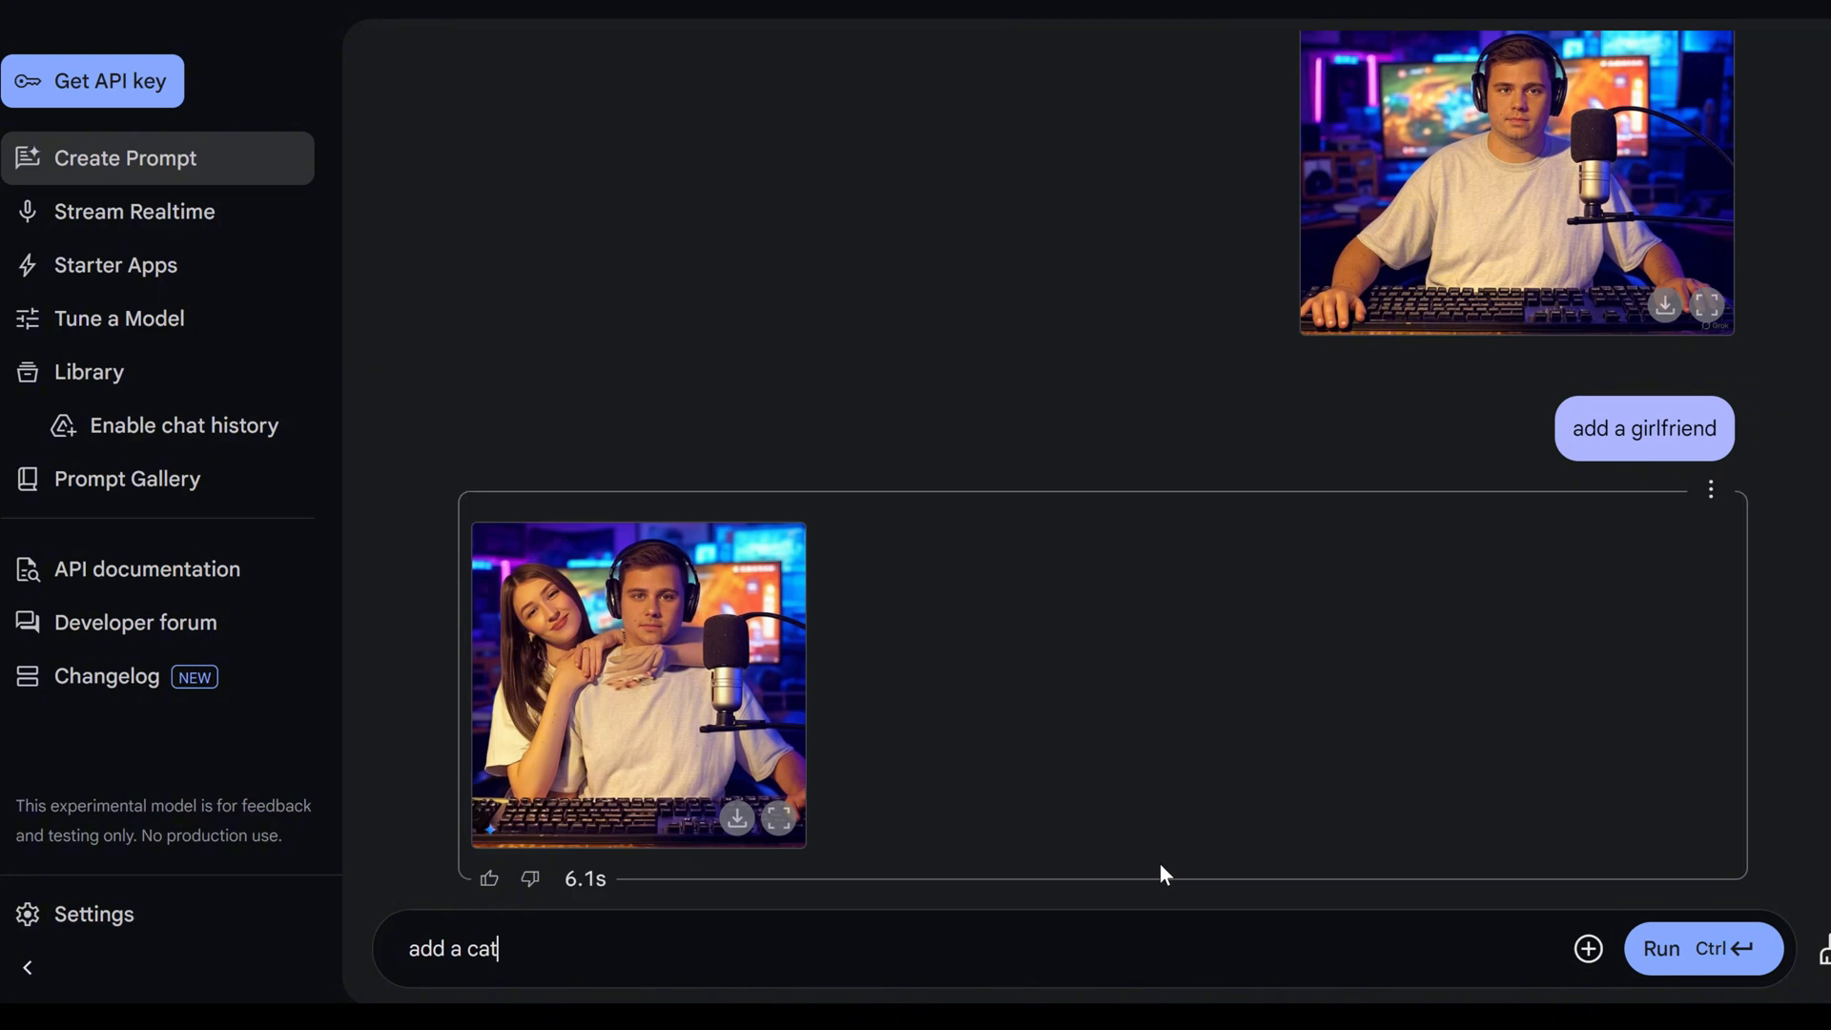
# - Run 'add a cat' on the gamer-and-girlfriend photo and view it full size
pyautogui.click(1662, 949)
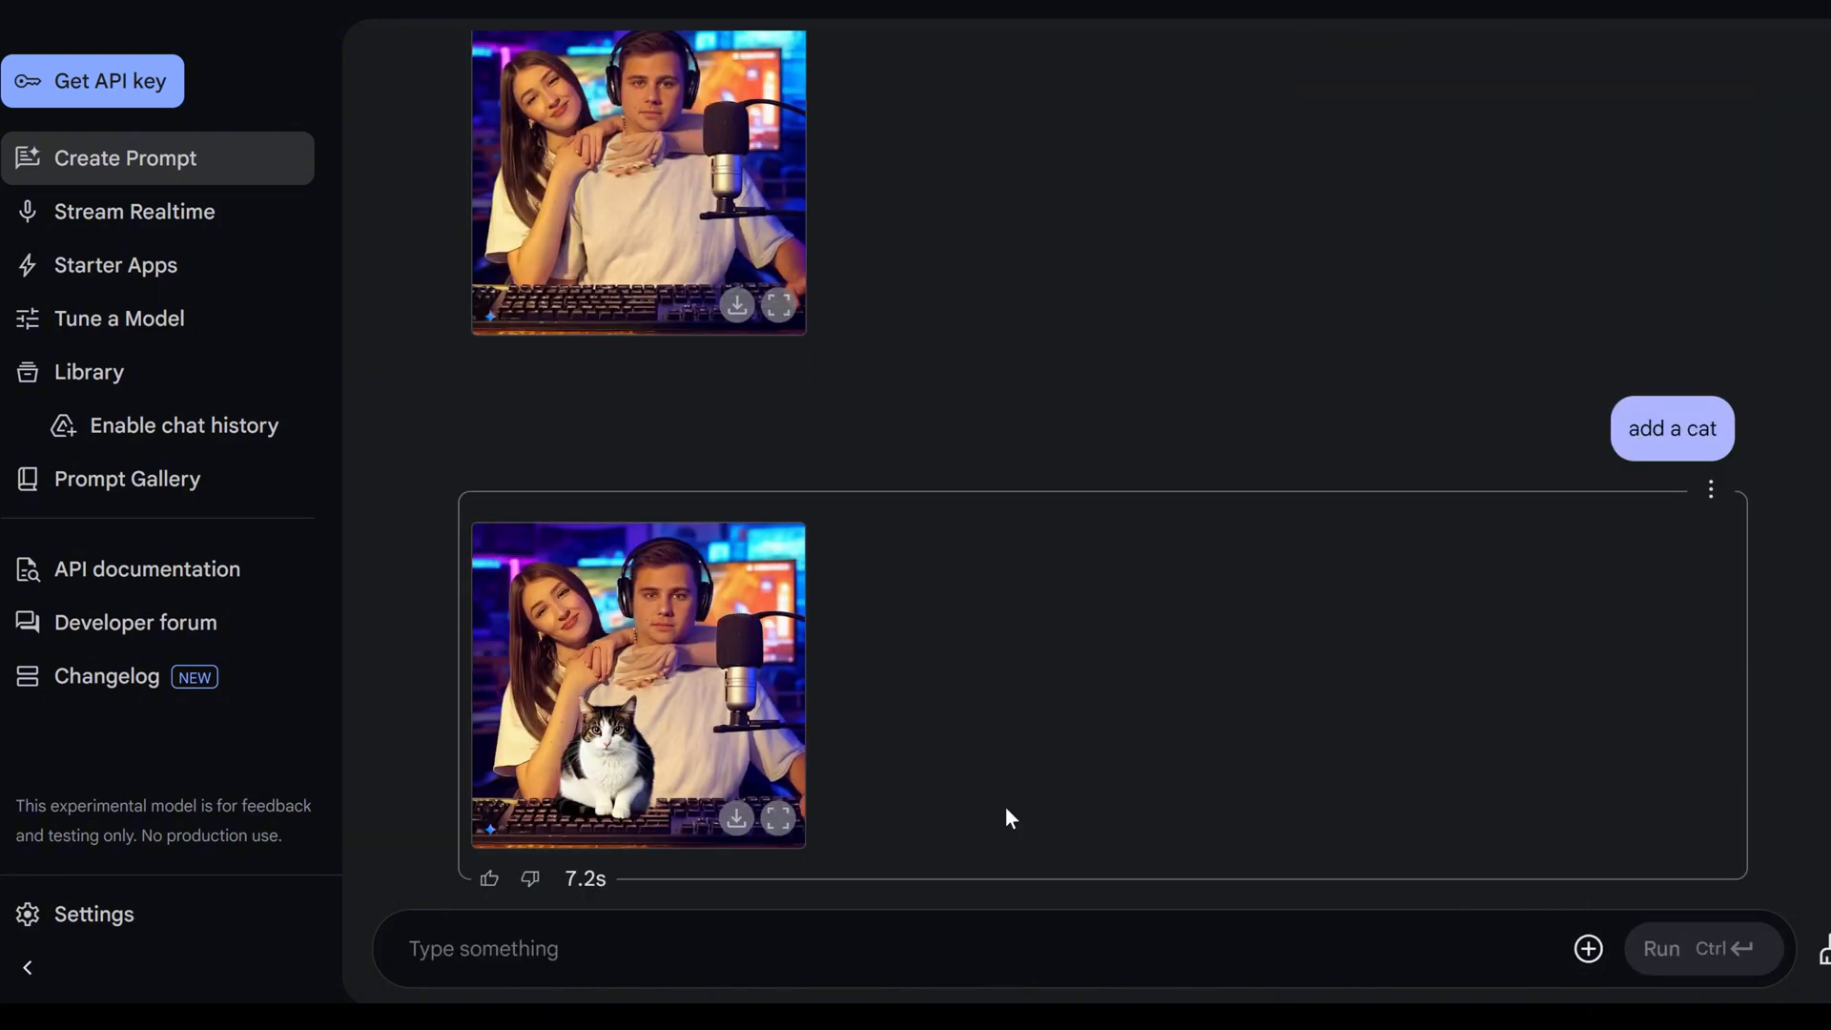
pyautogui.click(778, 819)
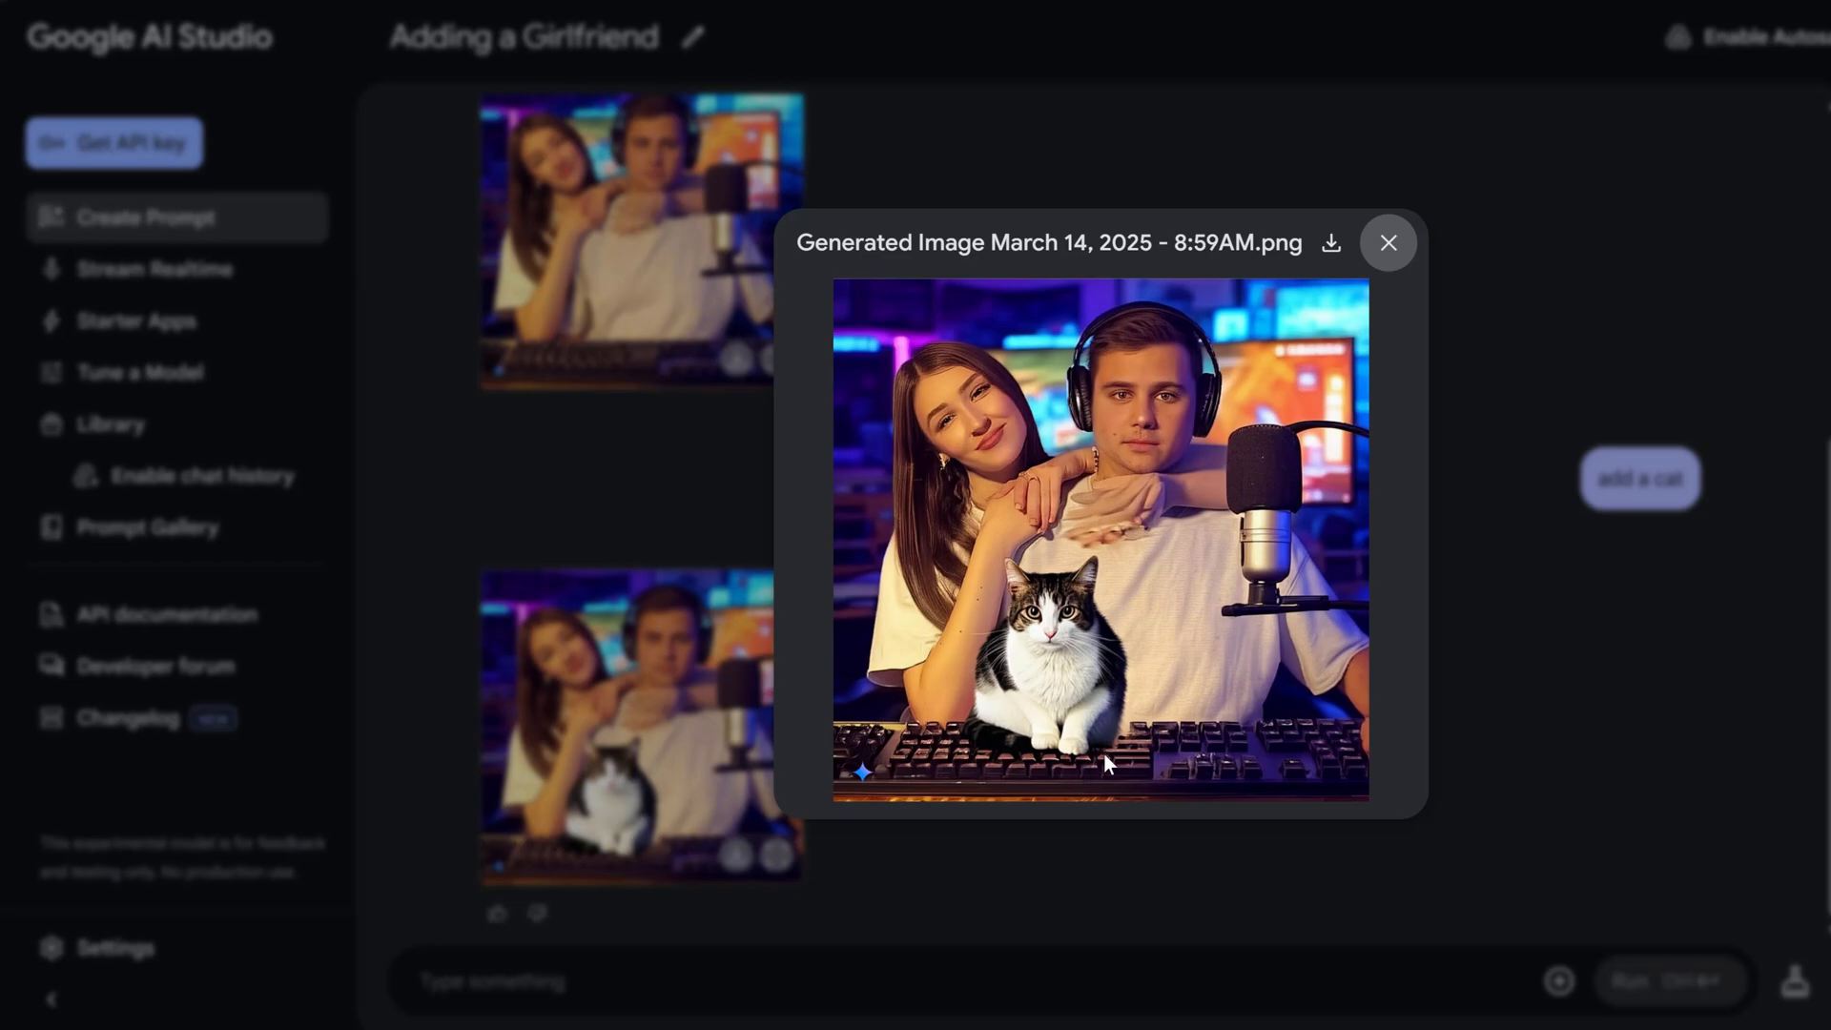
pyautogui.press('Escape')
pyautogui.click(994, 980)
pyautogui.write('ma')
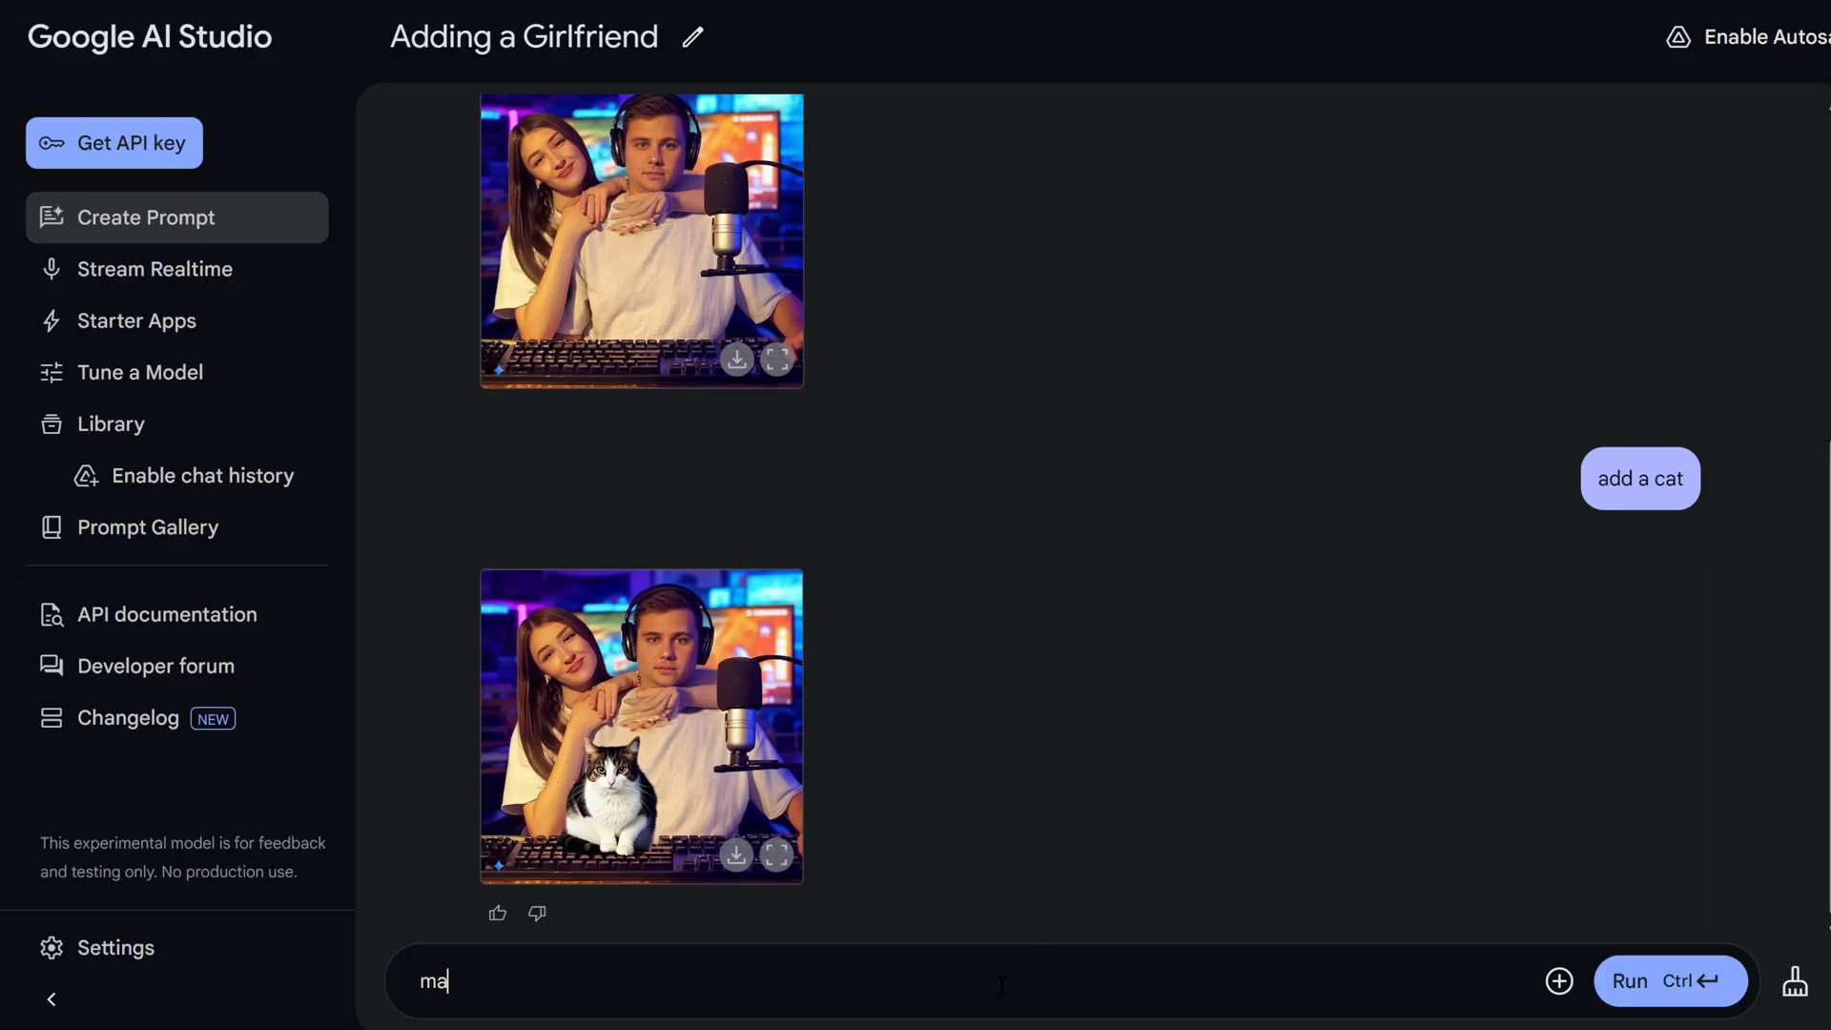
pyautogui.write('ke him rich on a')
pyautogui.write(' yacht')
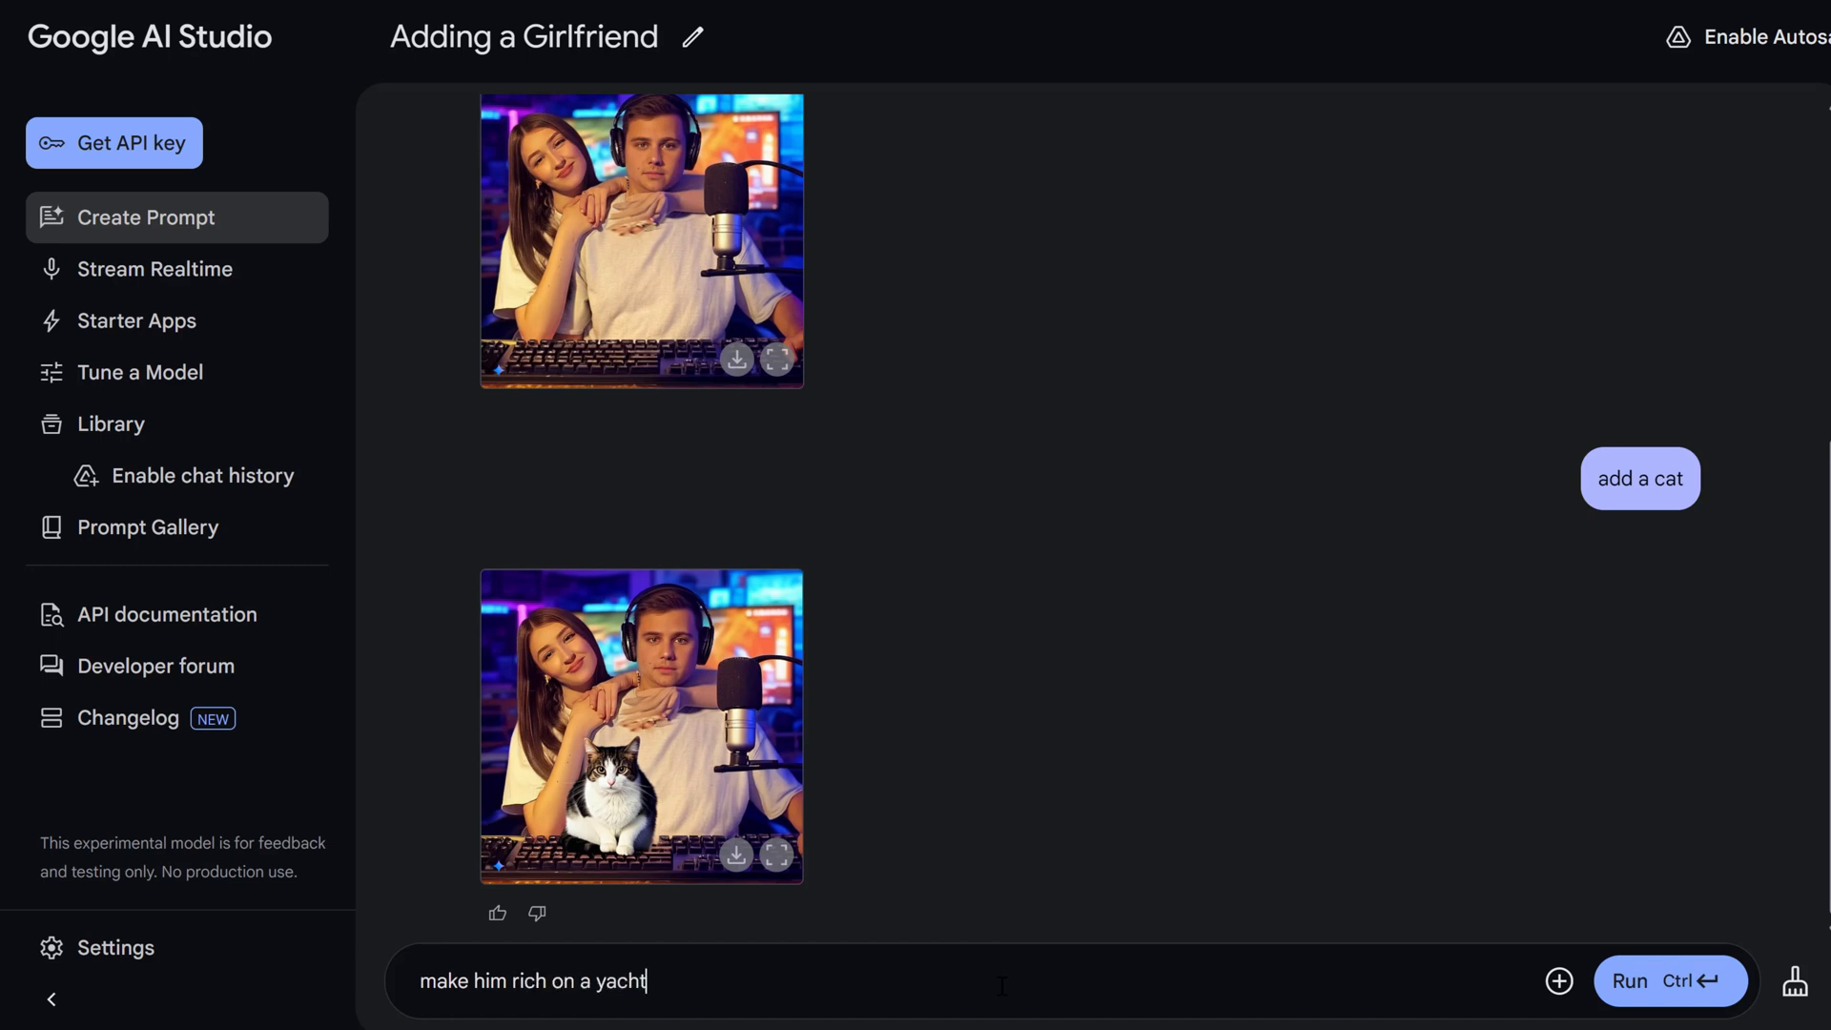
pyautogui.write(' with l')
pyautogui.write('adies')
# - Run 'make him rich on a yacht with ladies' and view the yacht image full size
pyautogui.click(1629, 980)
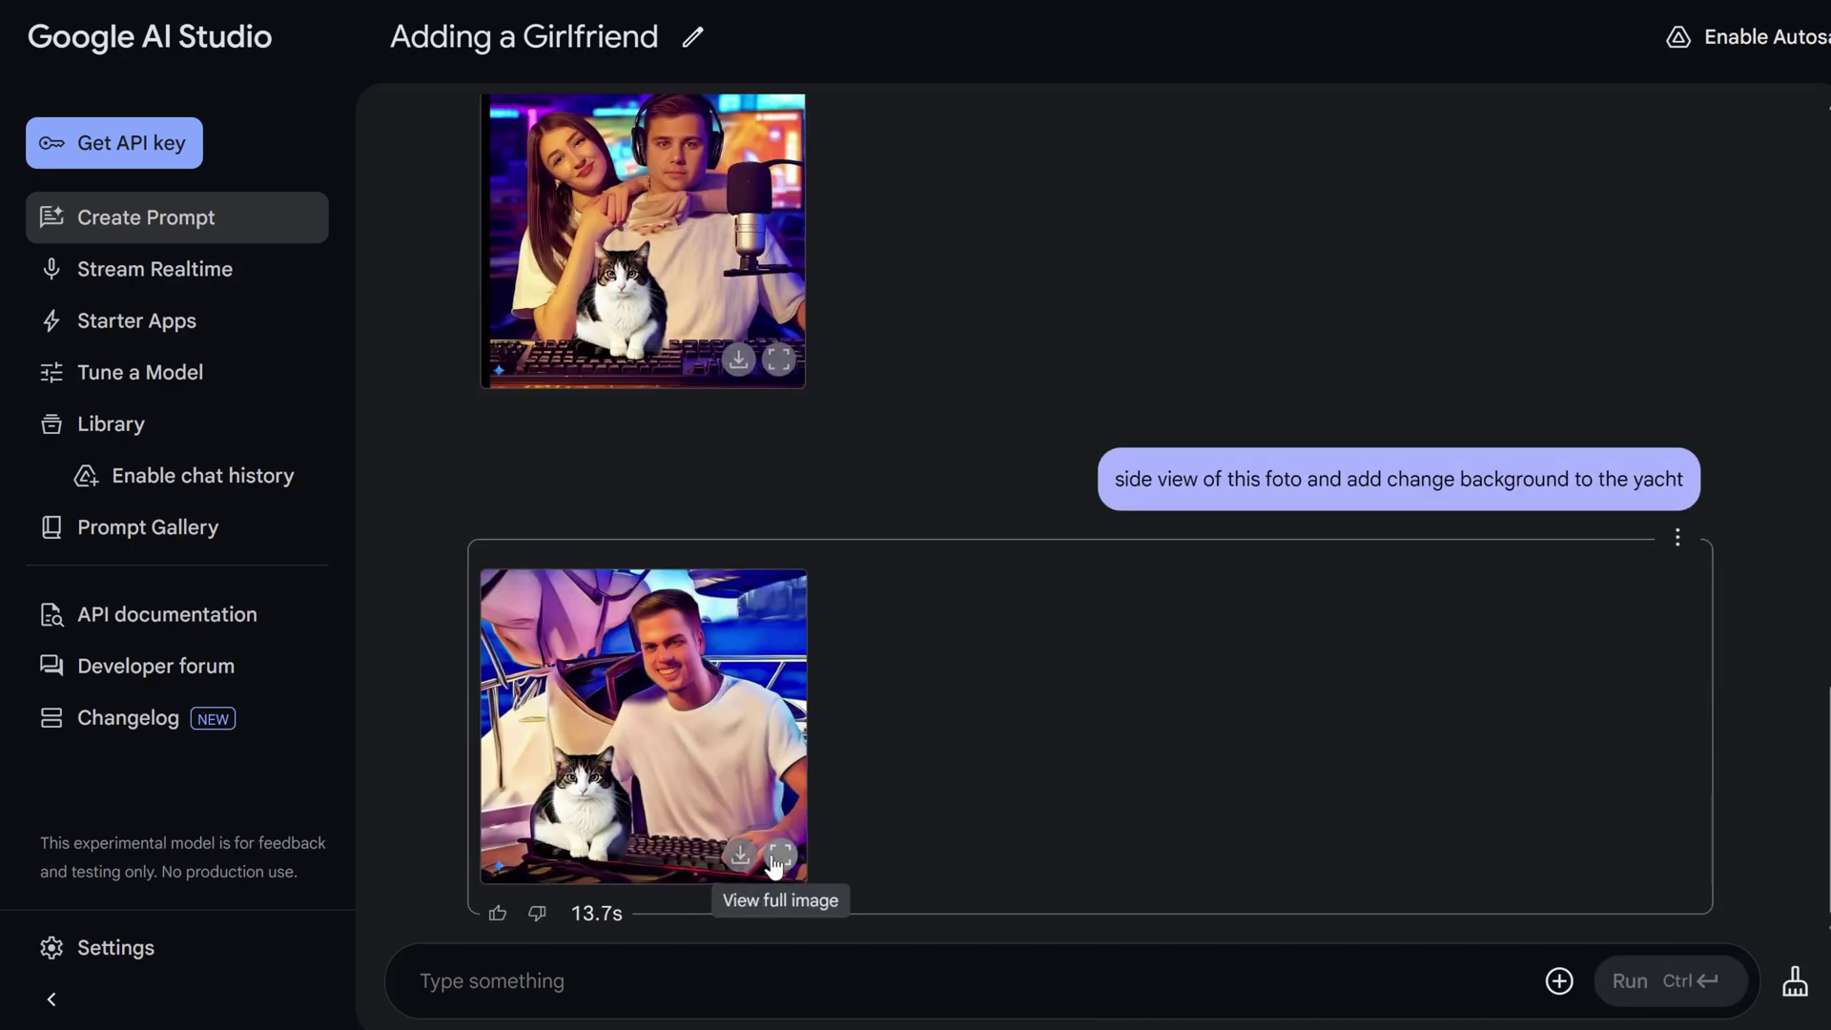
pyautogui.click(780, 855)
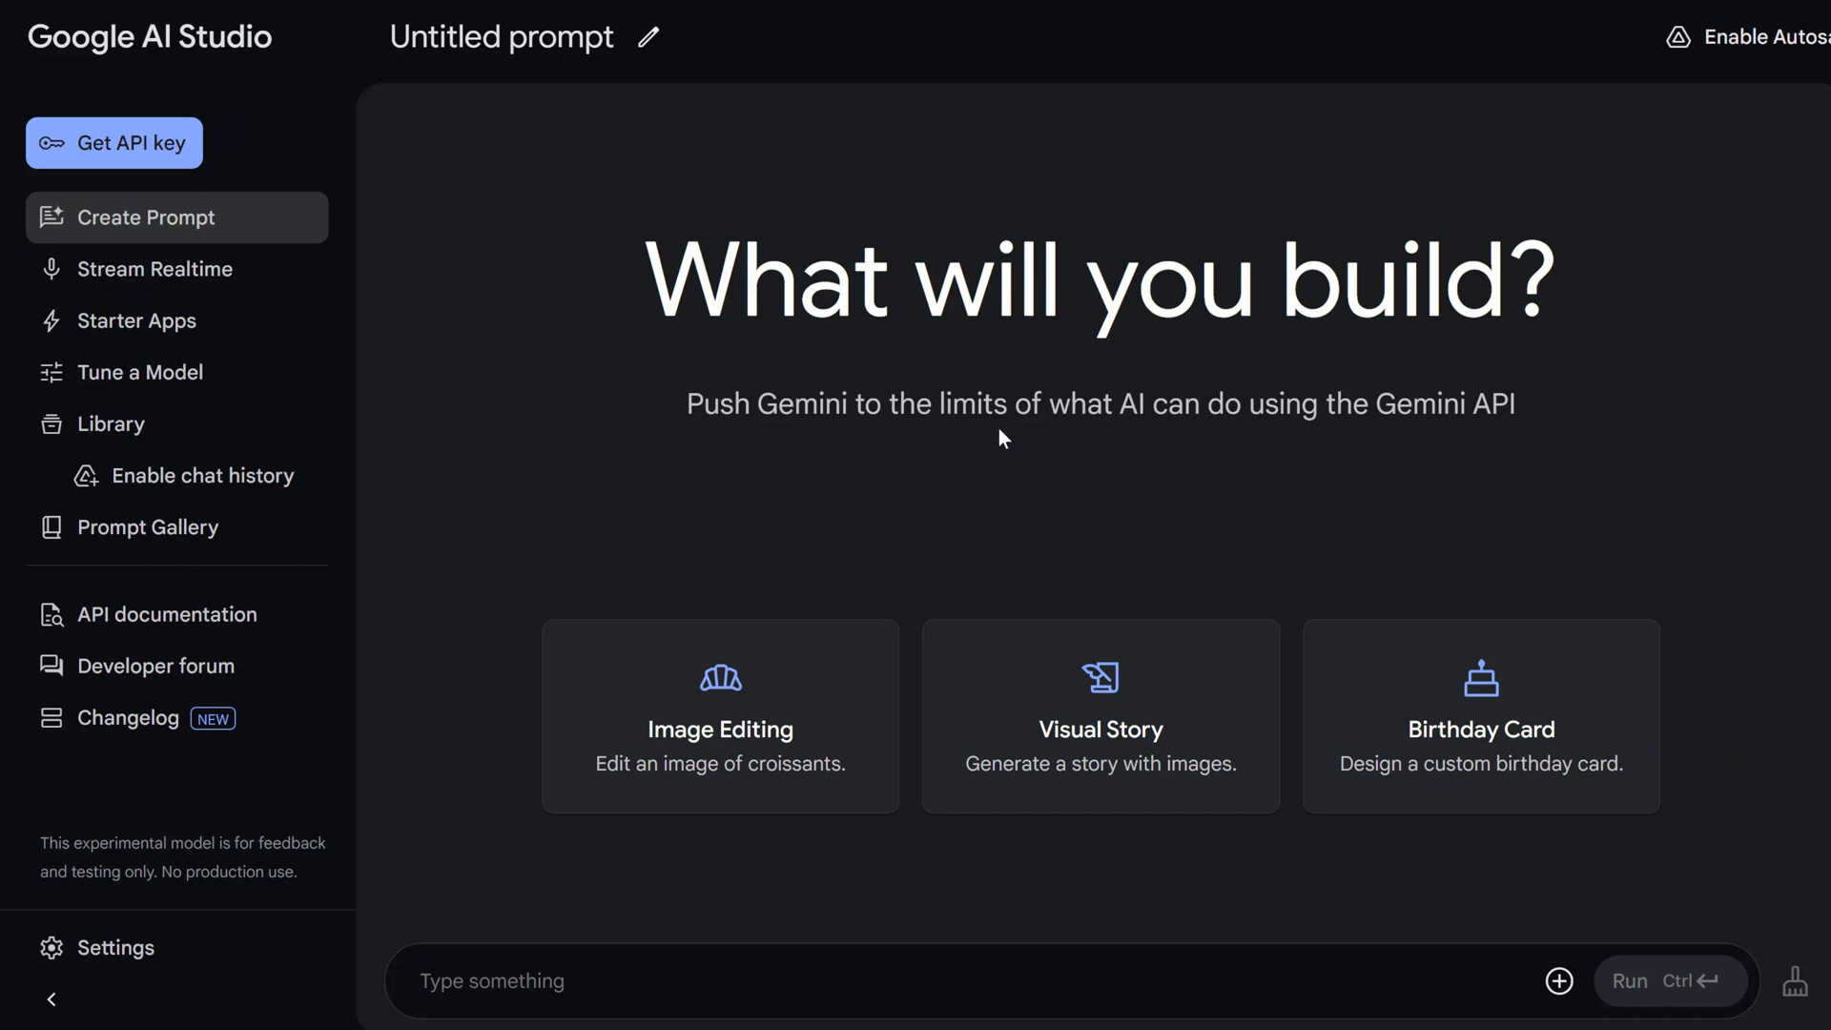
pyautogui.click(1074, 684)
# - Run the Birthday Card example, then request 'try again in different style, remove flowers'
pyautogui.click(1472, 722)
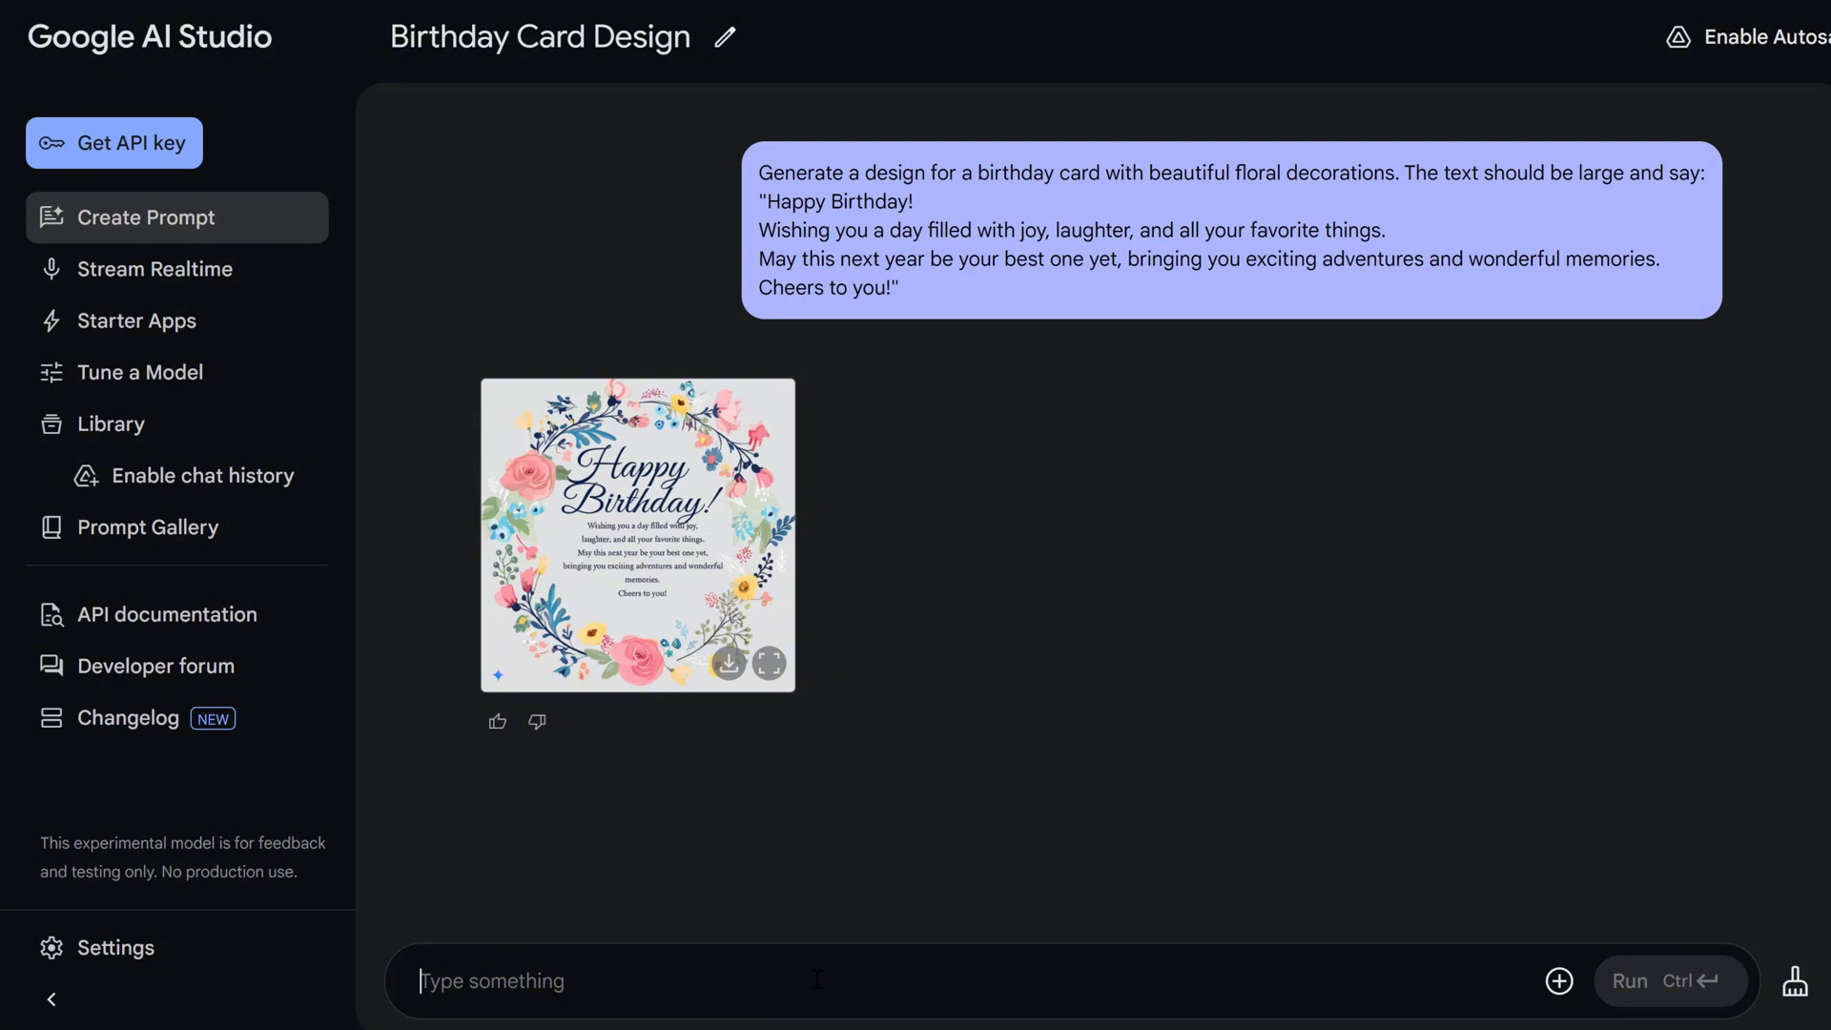
pyautogui.write('try again in ')
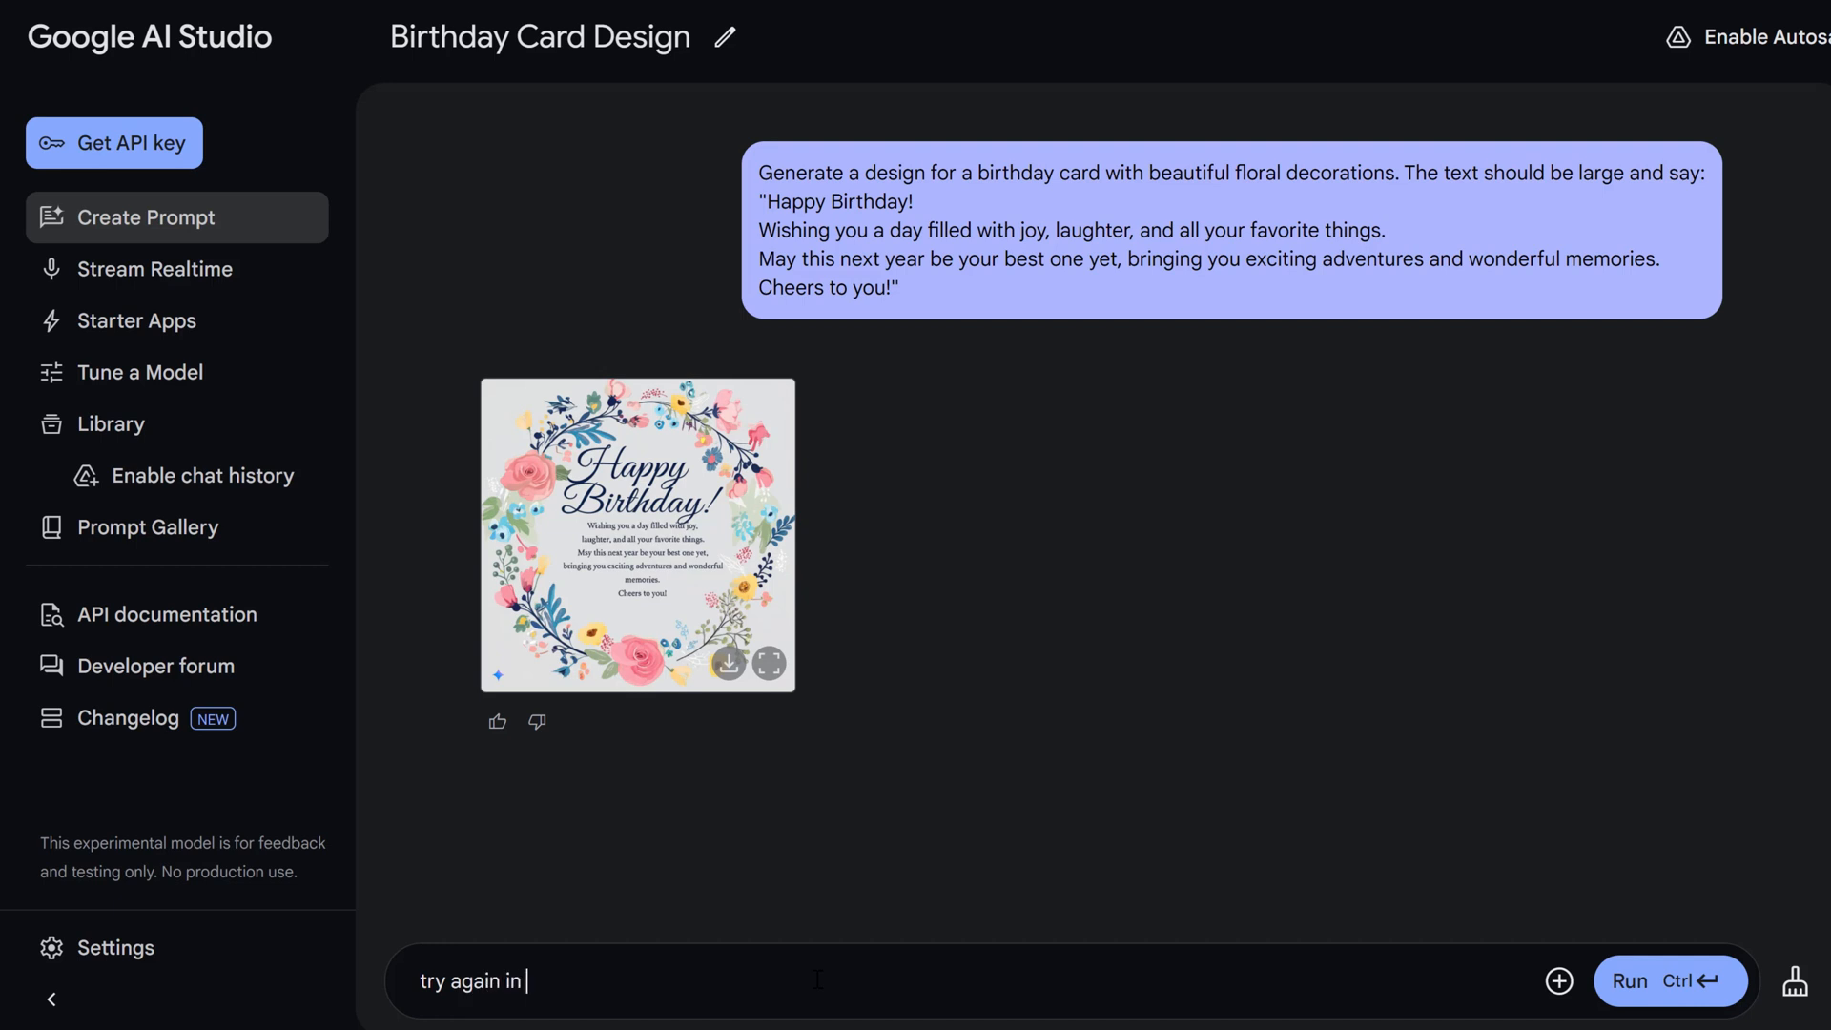
pyautogui.write('different styl')
pyautogui.write('e, remove')
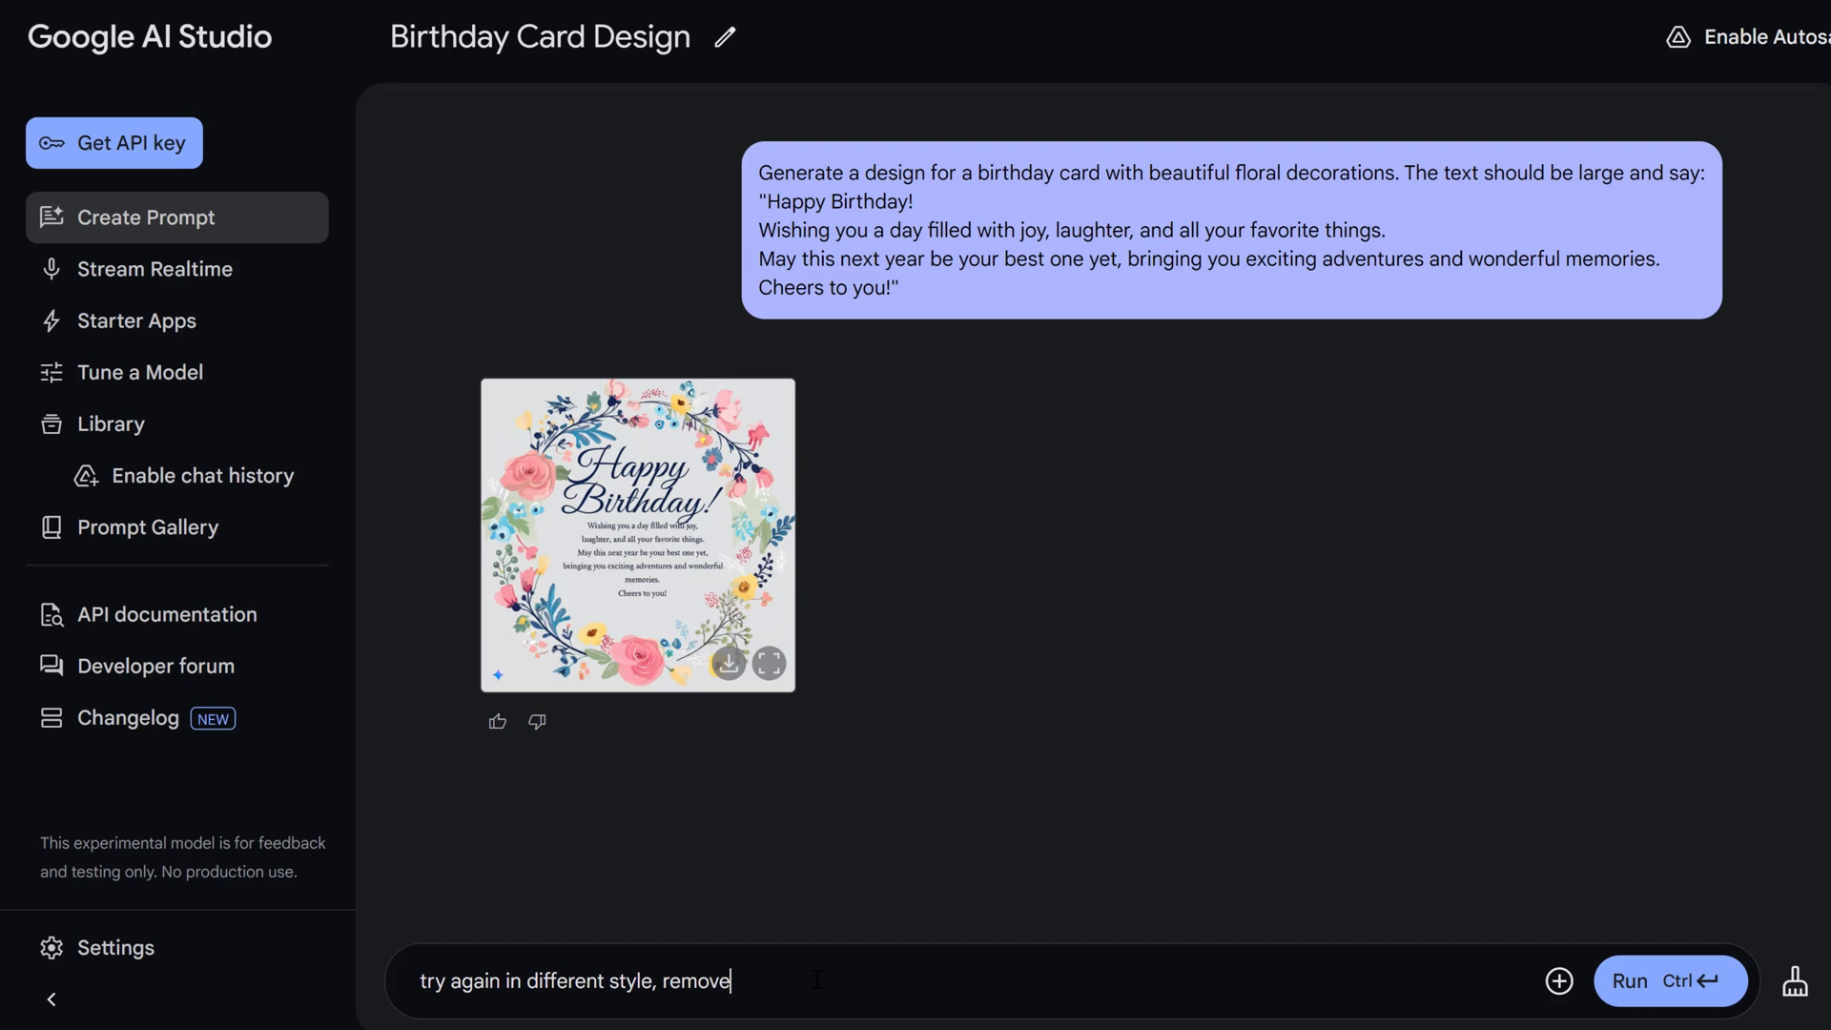
pyautogui.write(' flowers')
pyautogui.hotkey('shift', 'Return')
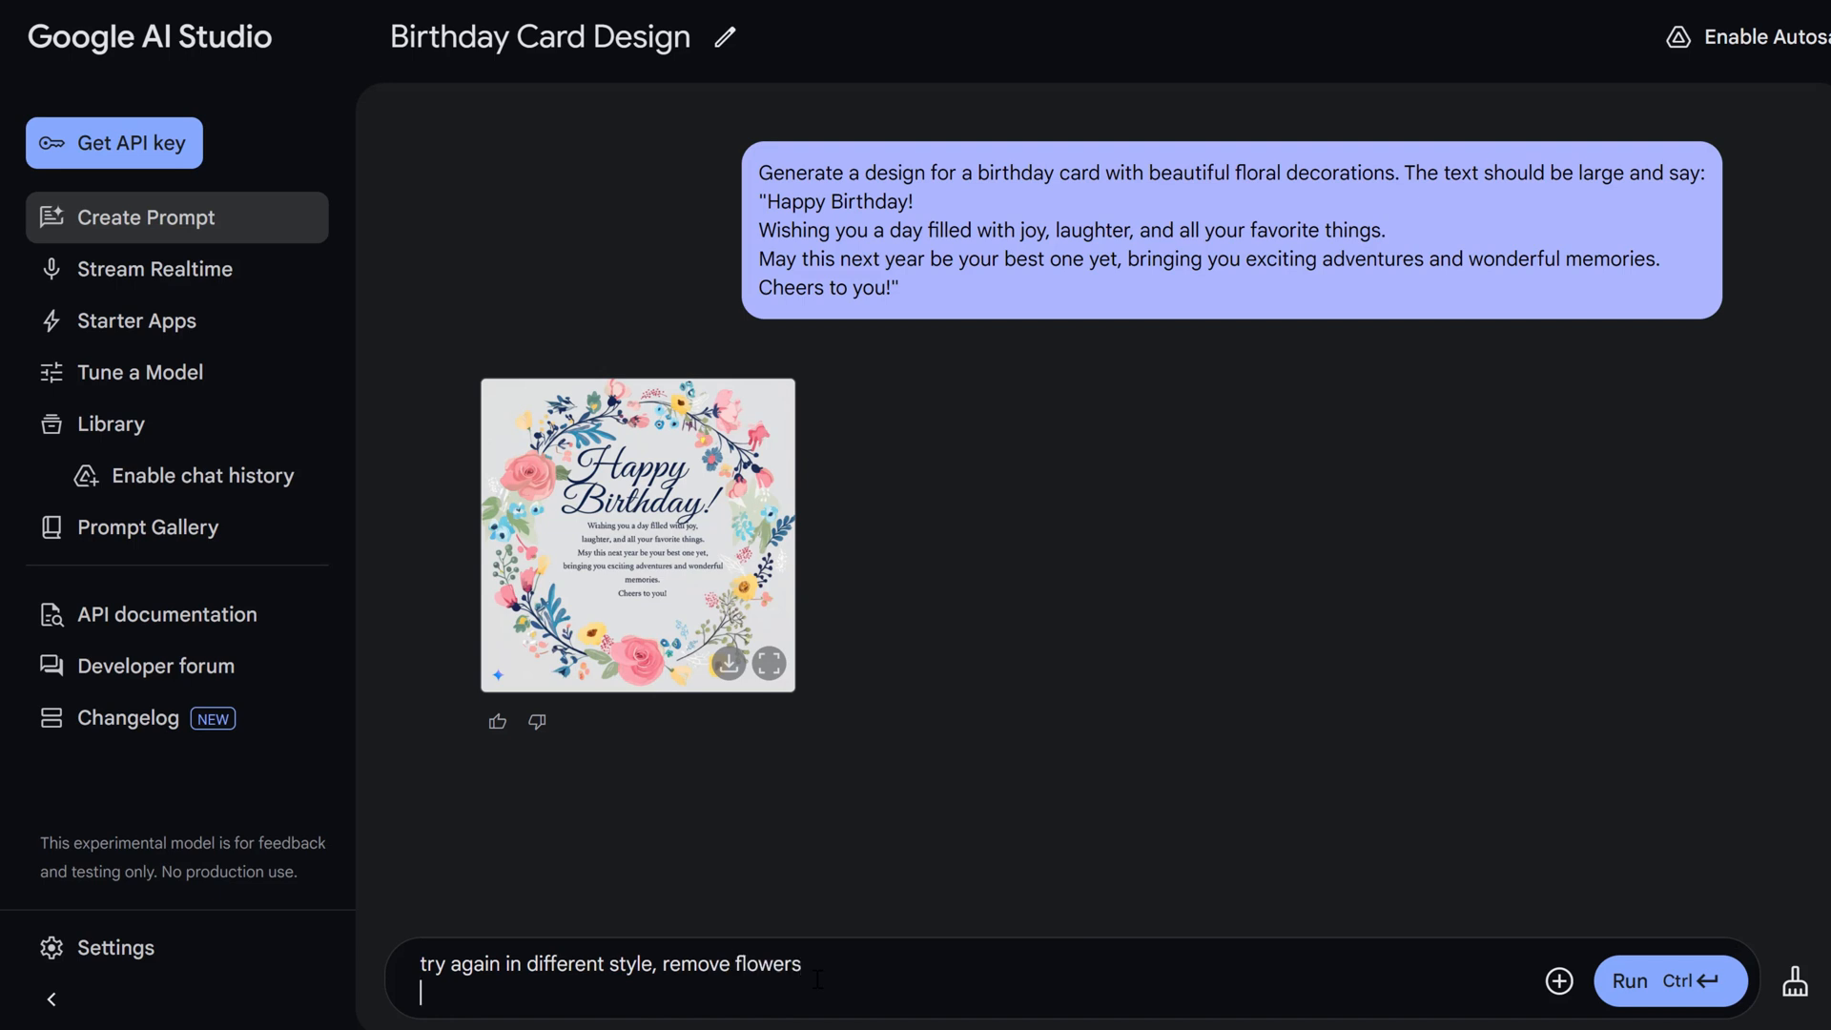
pyautogui.click(1645, 981)
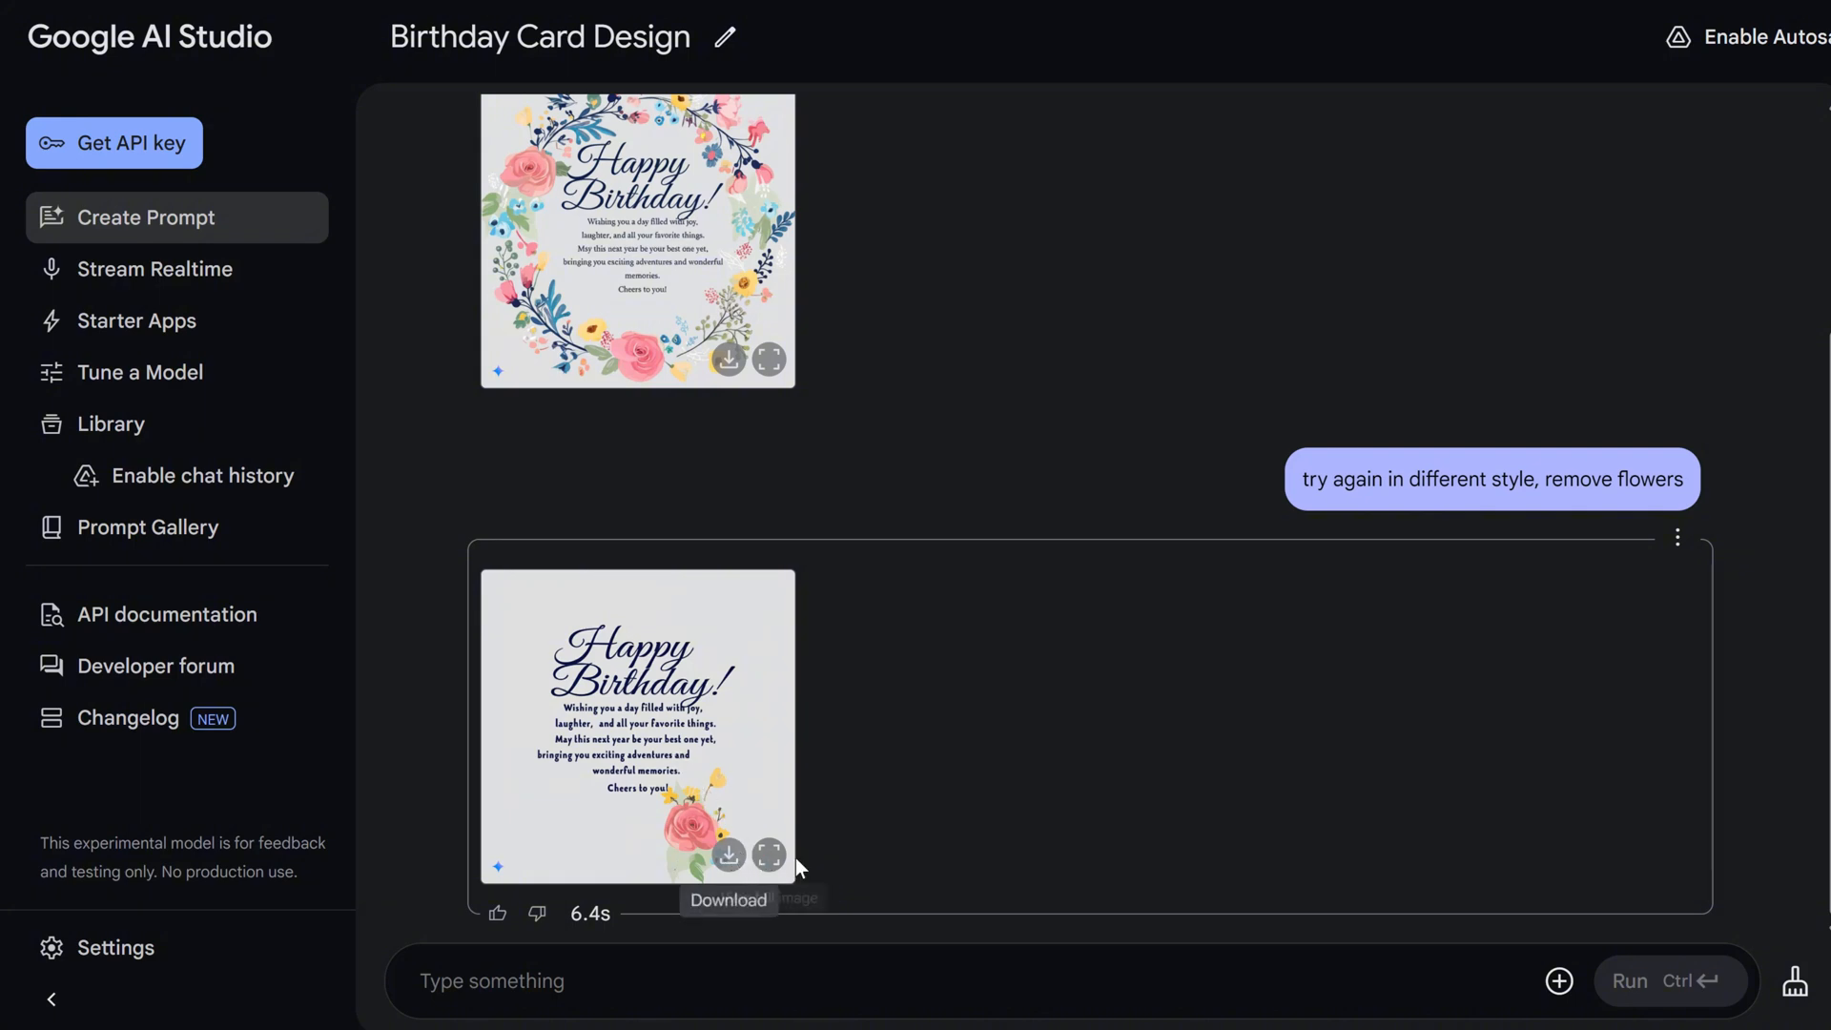
# - Inspect the restyled birthday card at full size
pyautogui.click(770, 855)
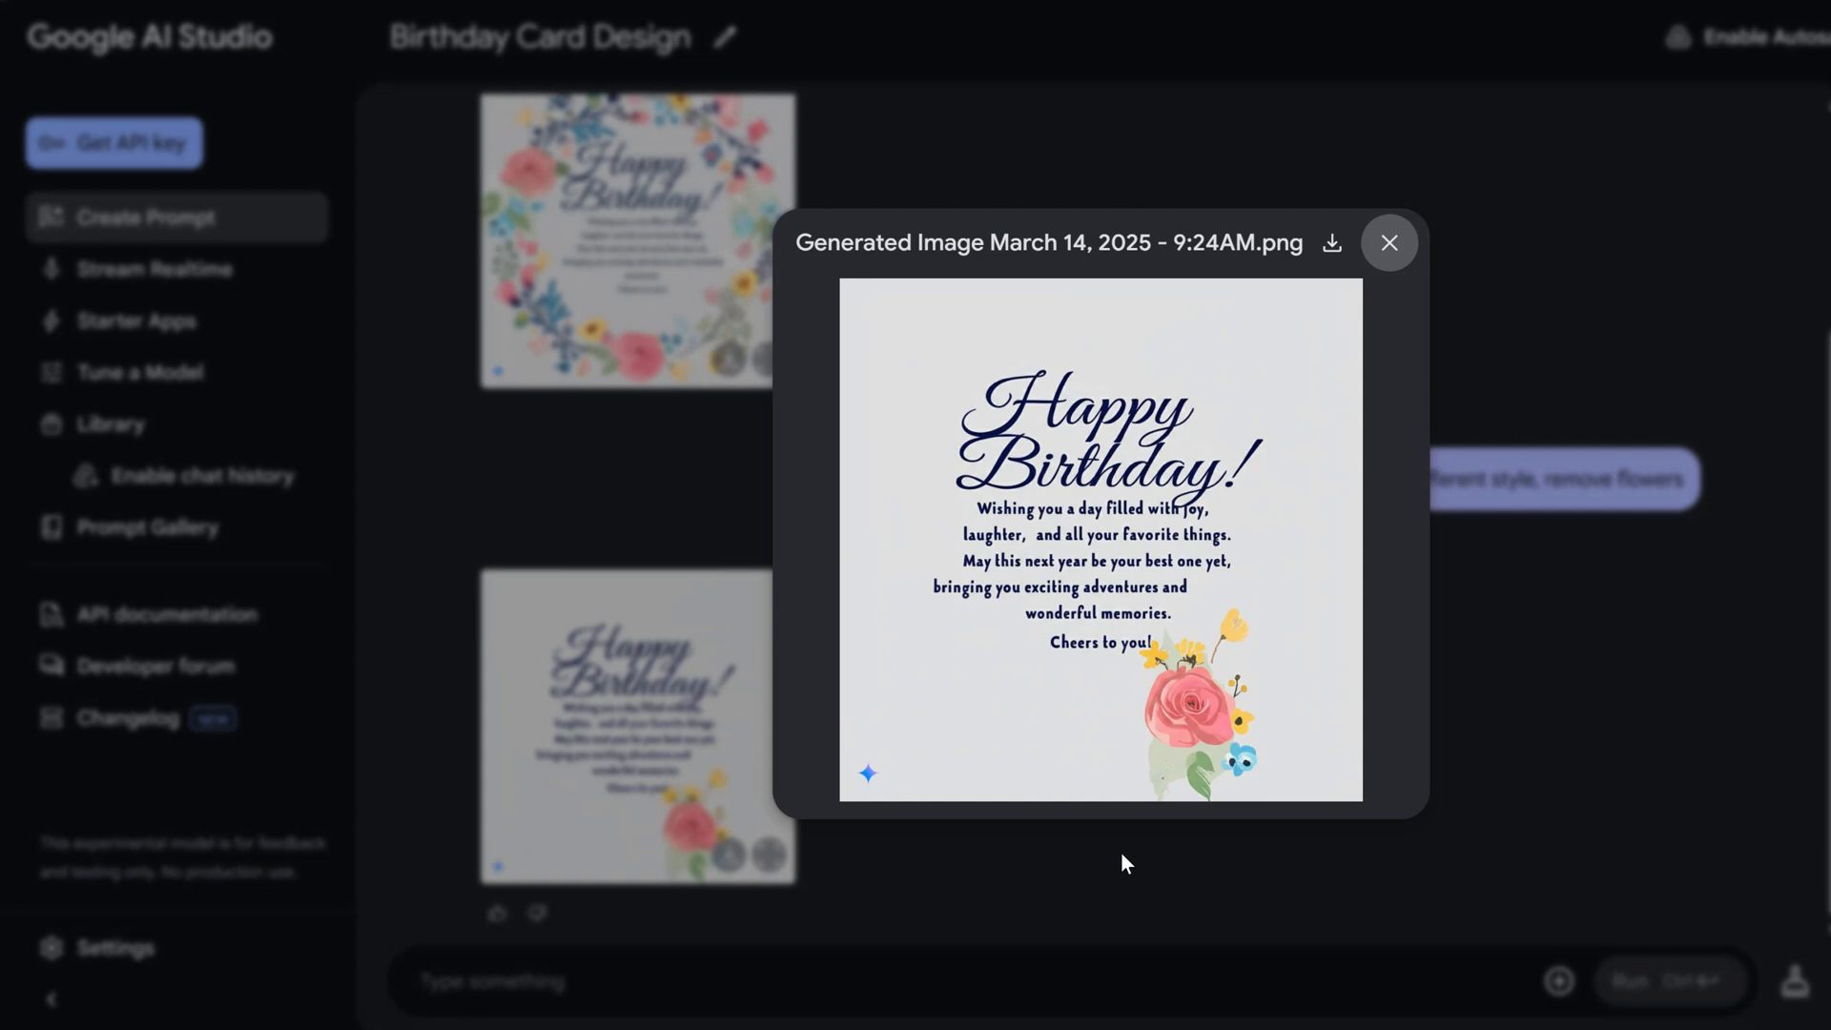
pyautogui.click(1121, 852)
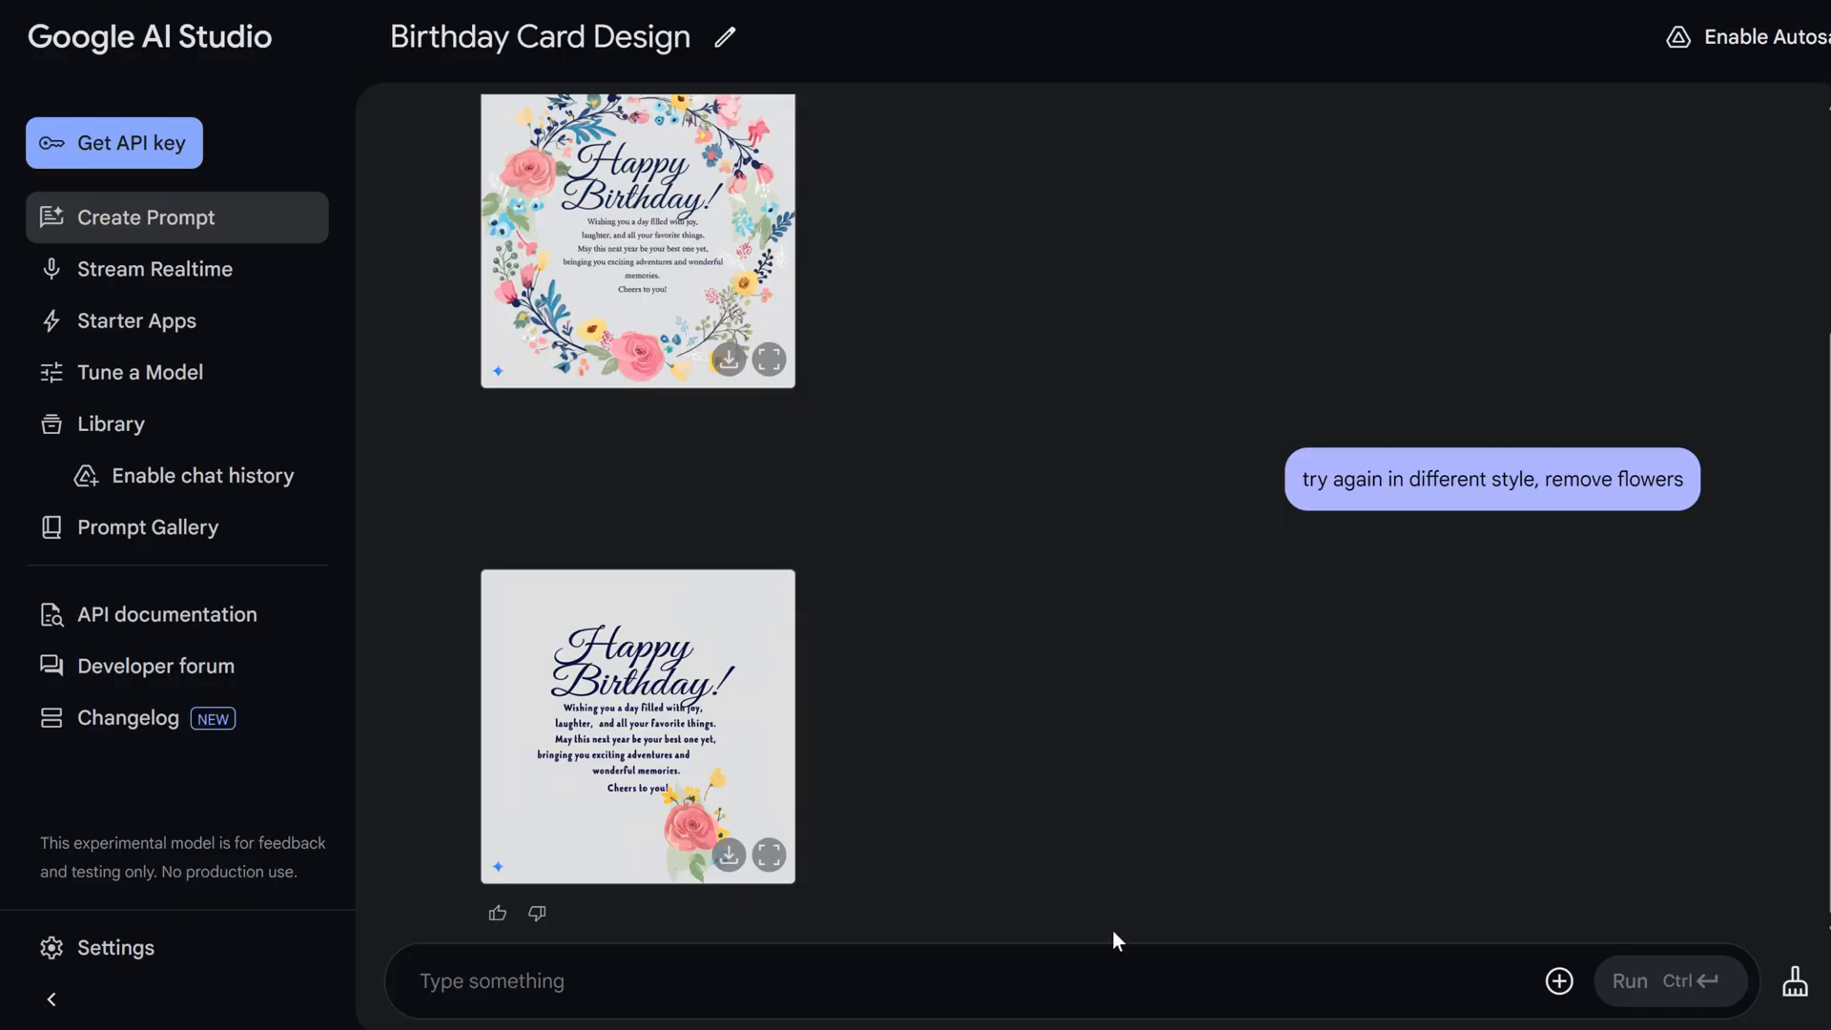
pyautogui.write('changhf')
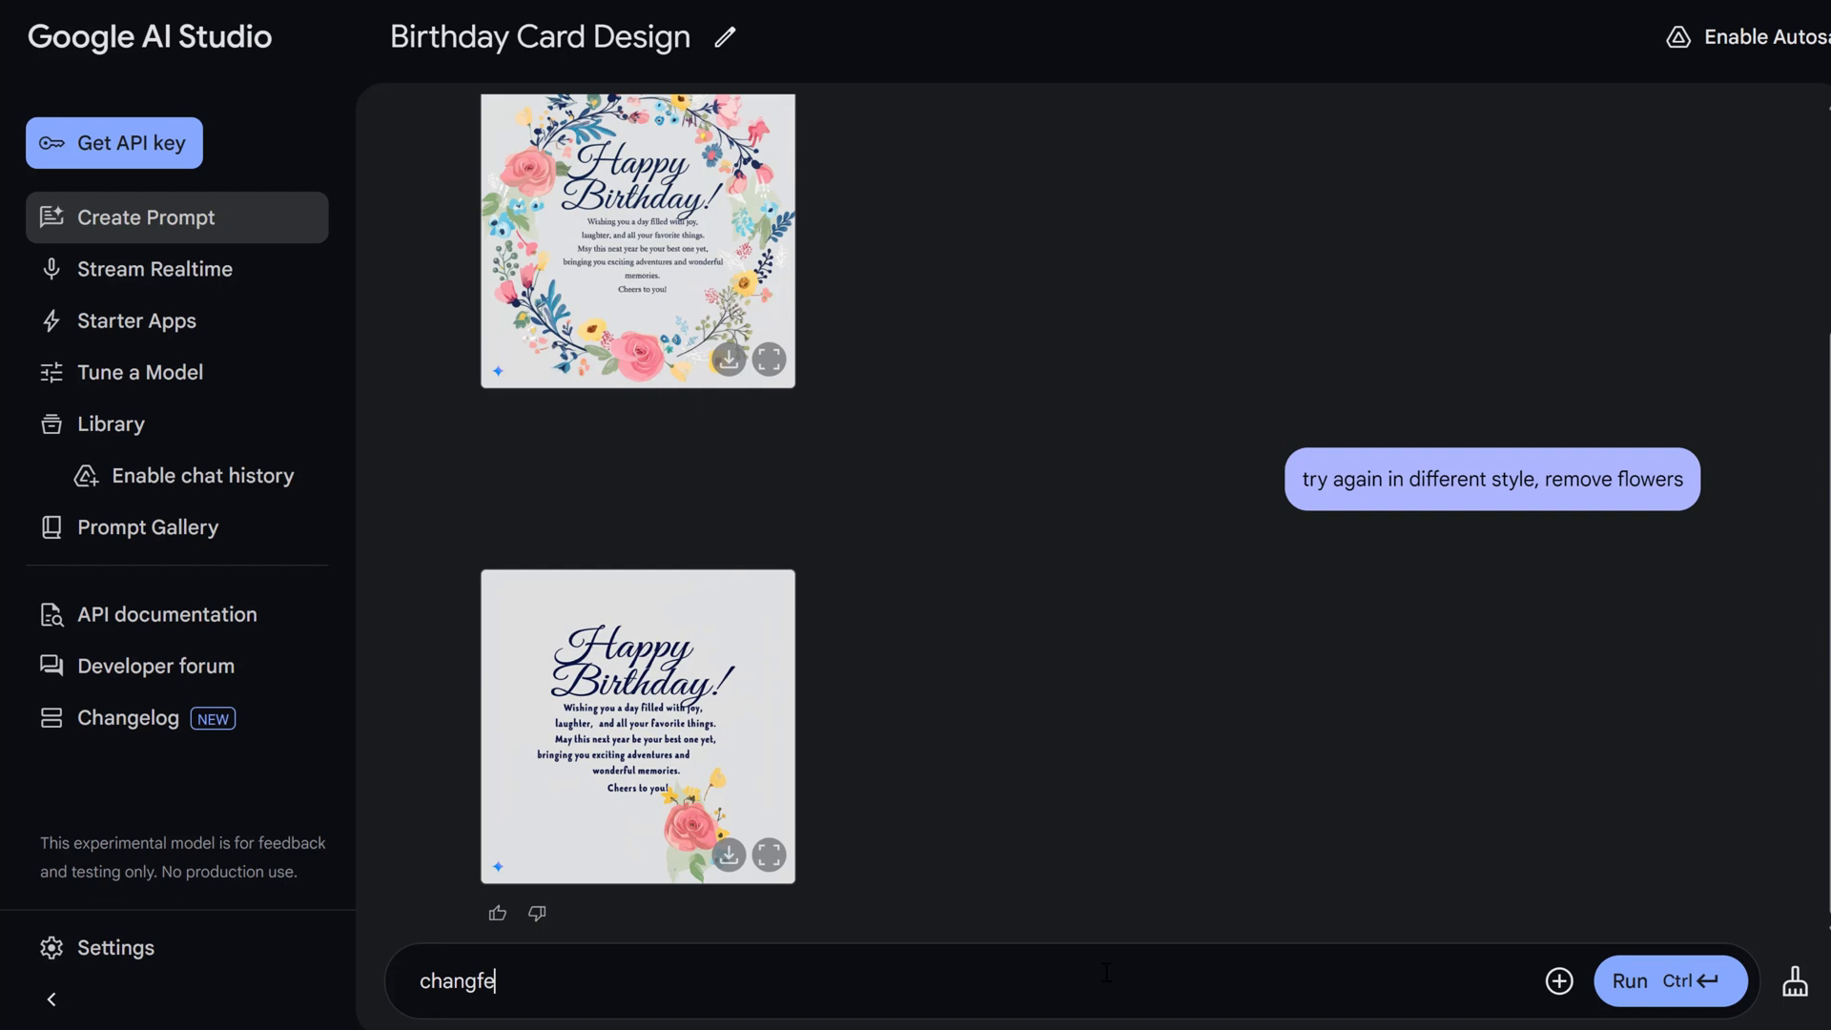
# - Run 'change background to pink, add money around' after fixing the typo
pyautogui.press('BackSpace')
pyautogui.press('BackSpace')
pyautogui.write('e background')
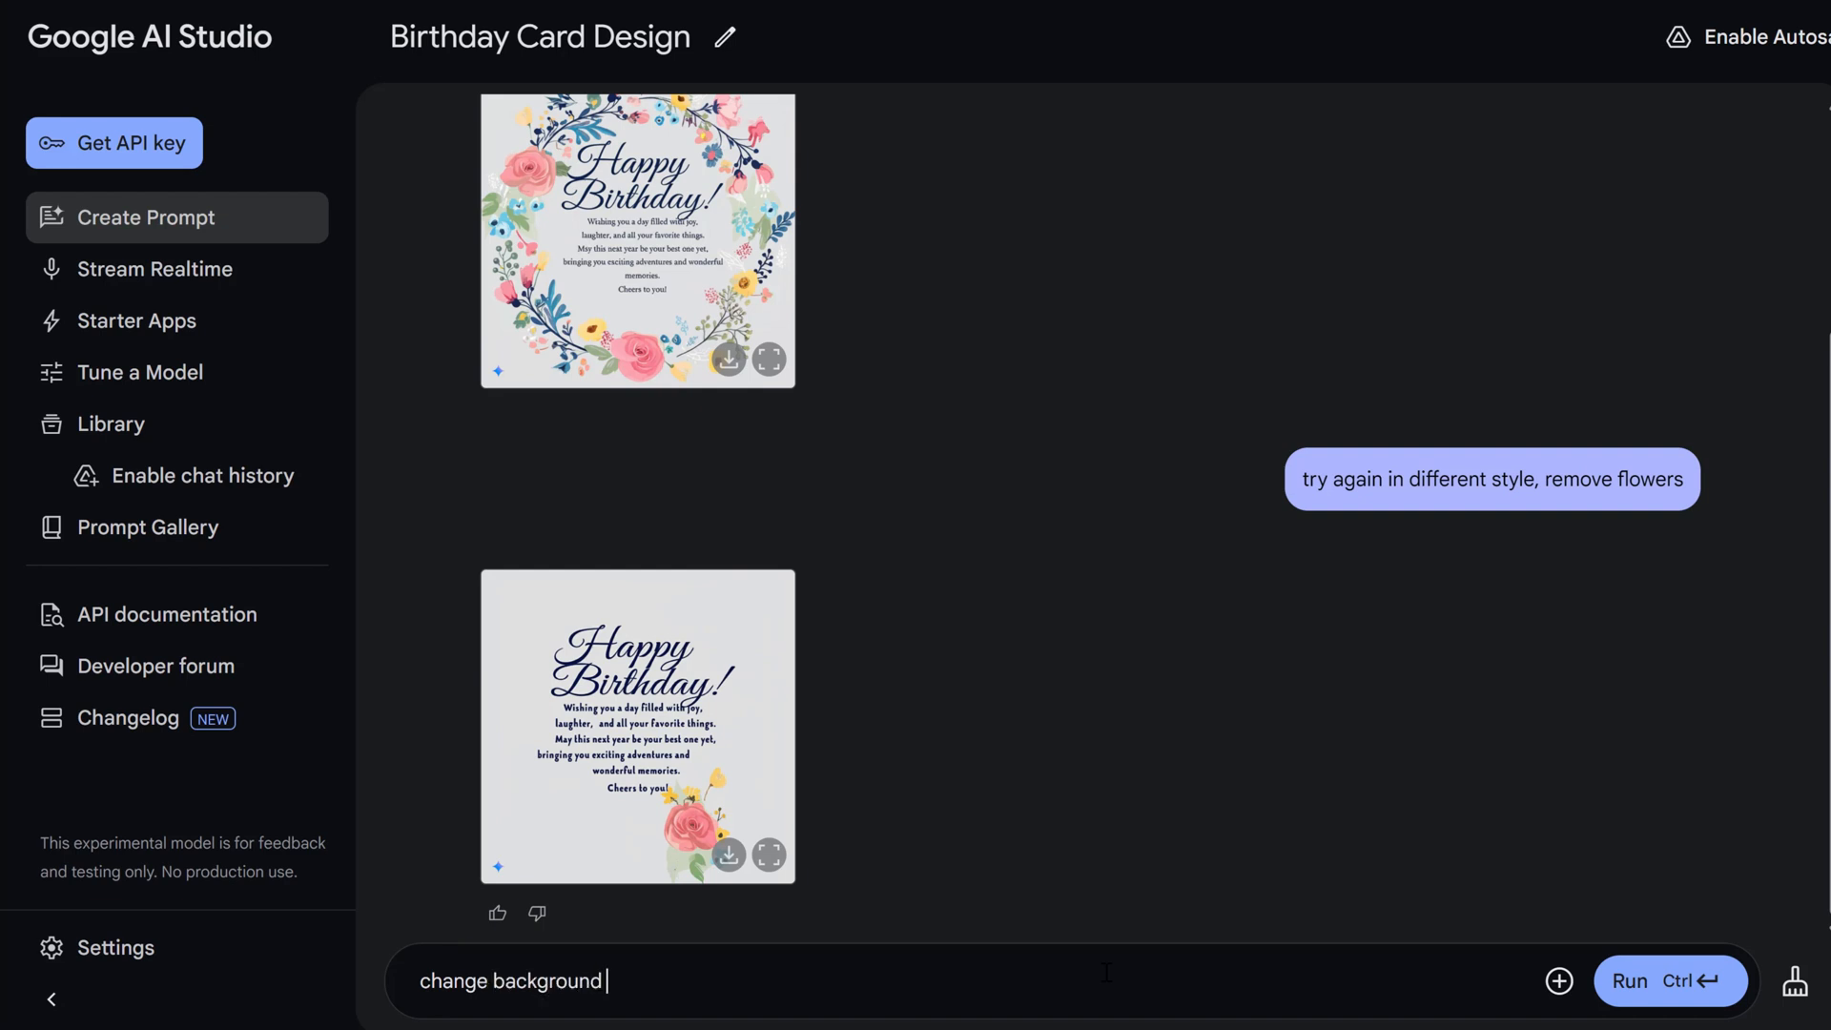
pyautogui.write(' to pin')
pyautogui.press('BackSpace')
pyautogui.write('k, ')
pyautogui.write('add ')
pyautogui.write('money around')
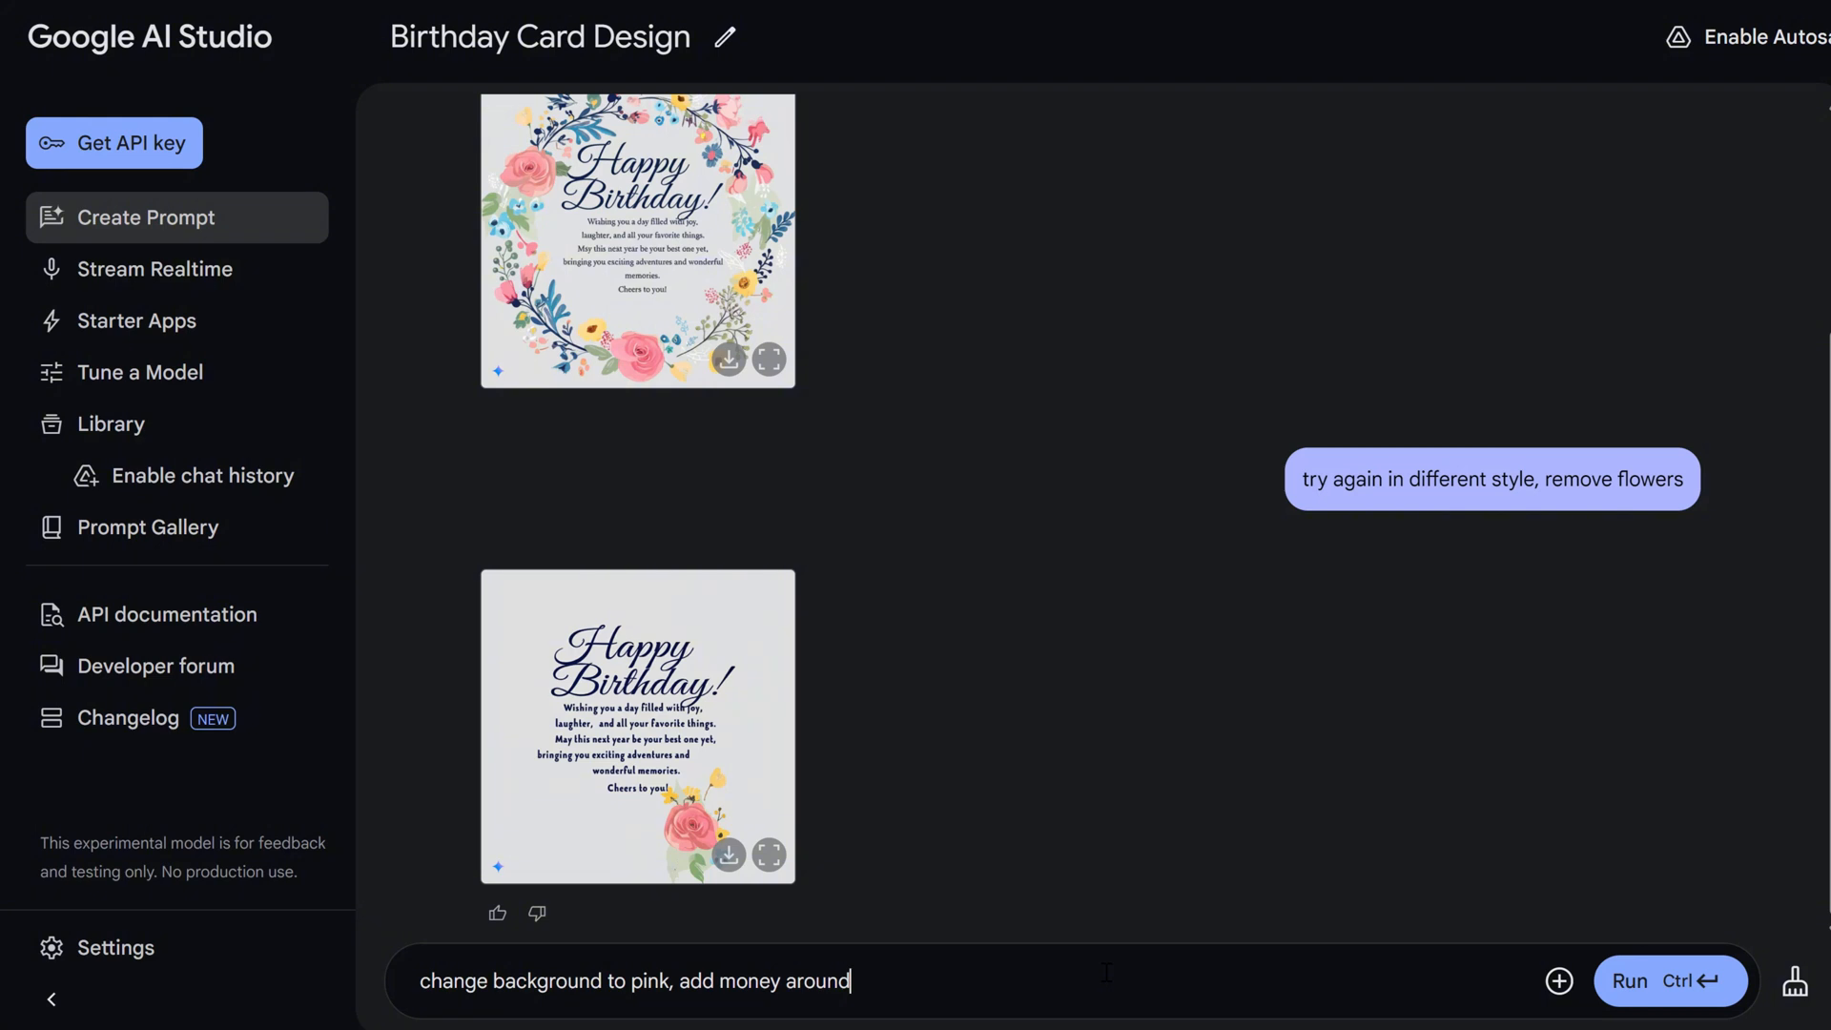
pyautogui.click(1667, 980)
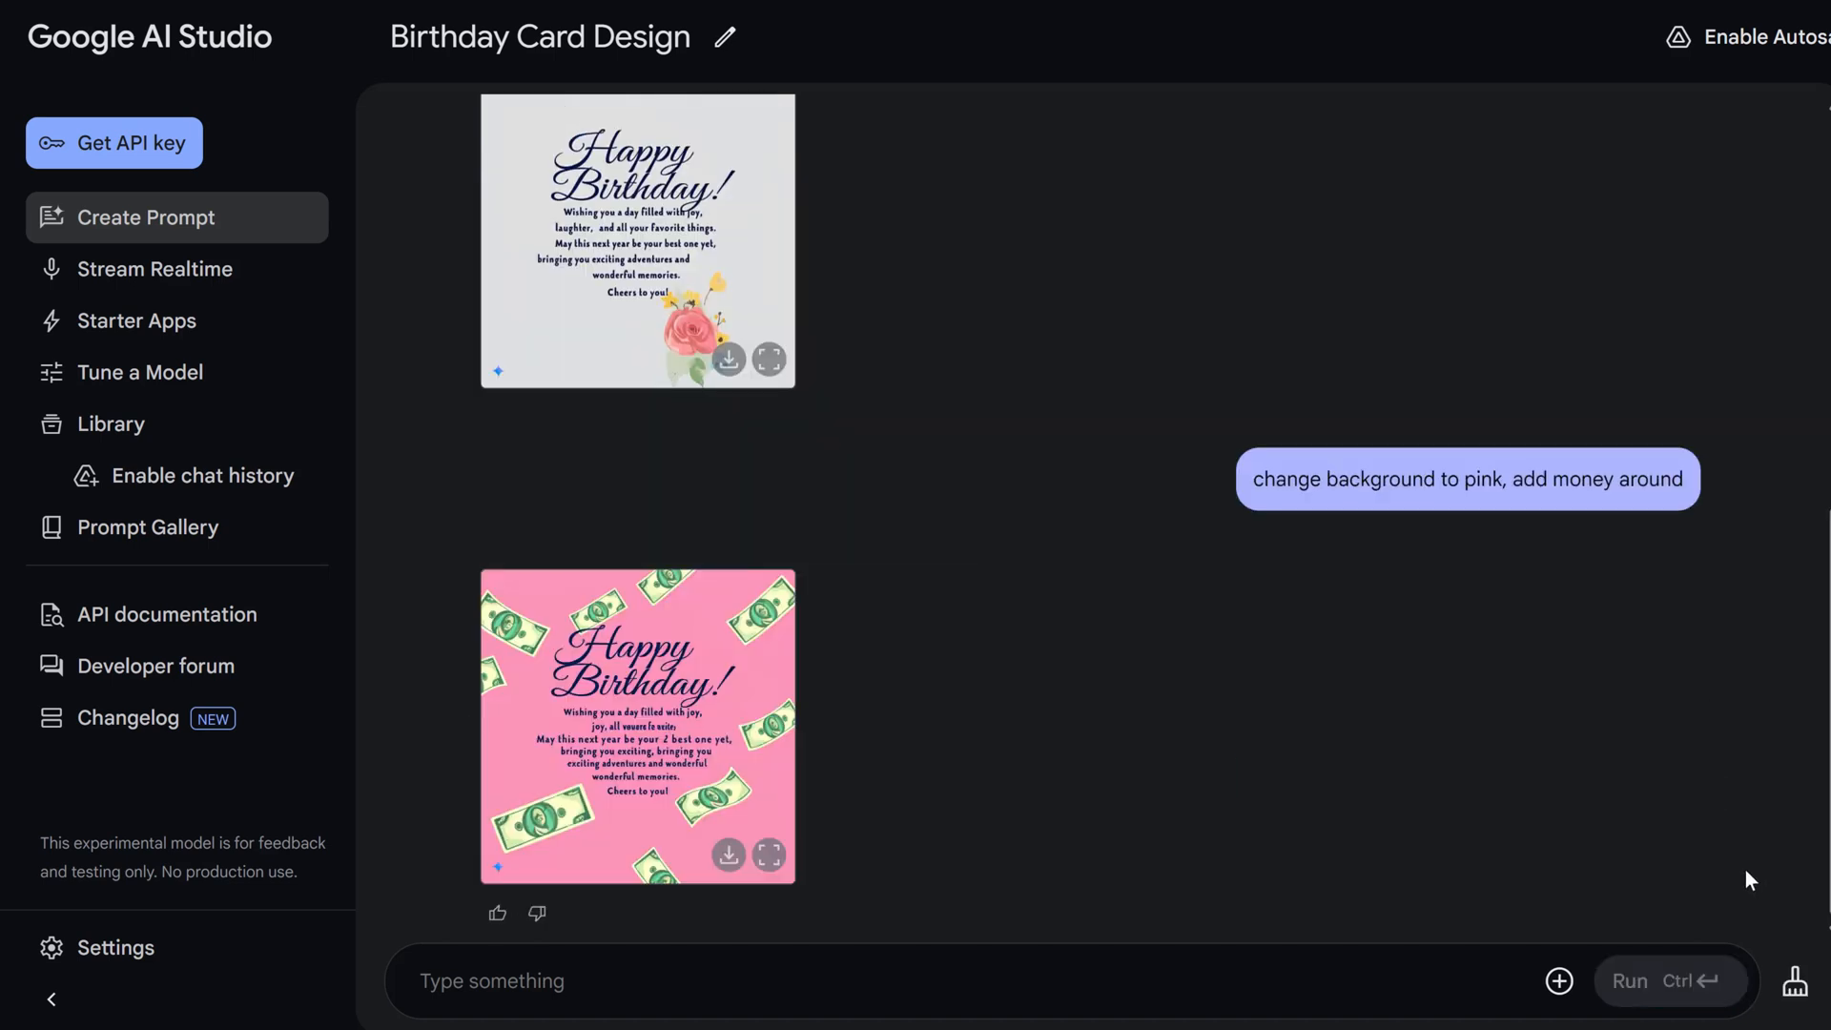
pyautogui.click(770, 857)
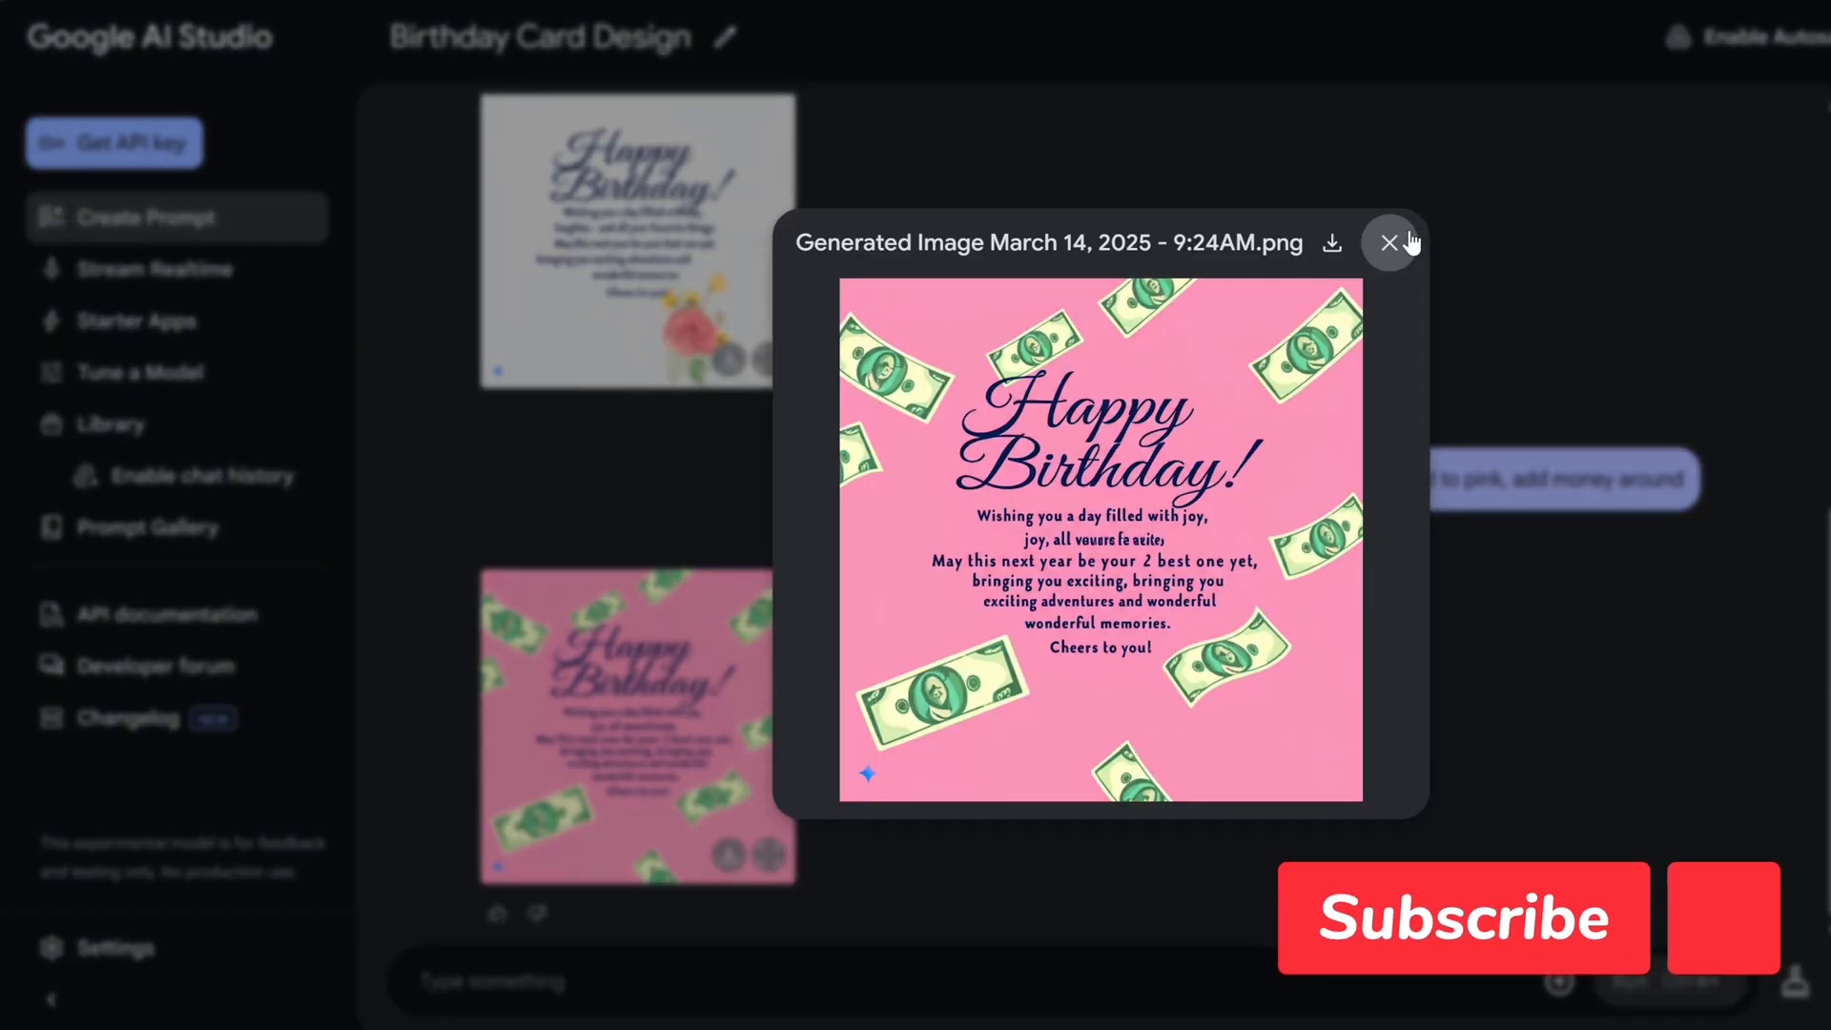
pyautogui.click(1395, 242)
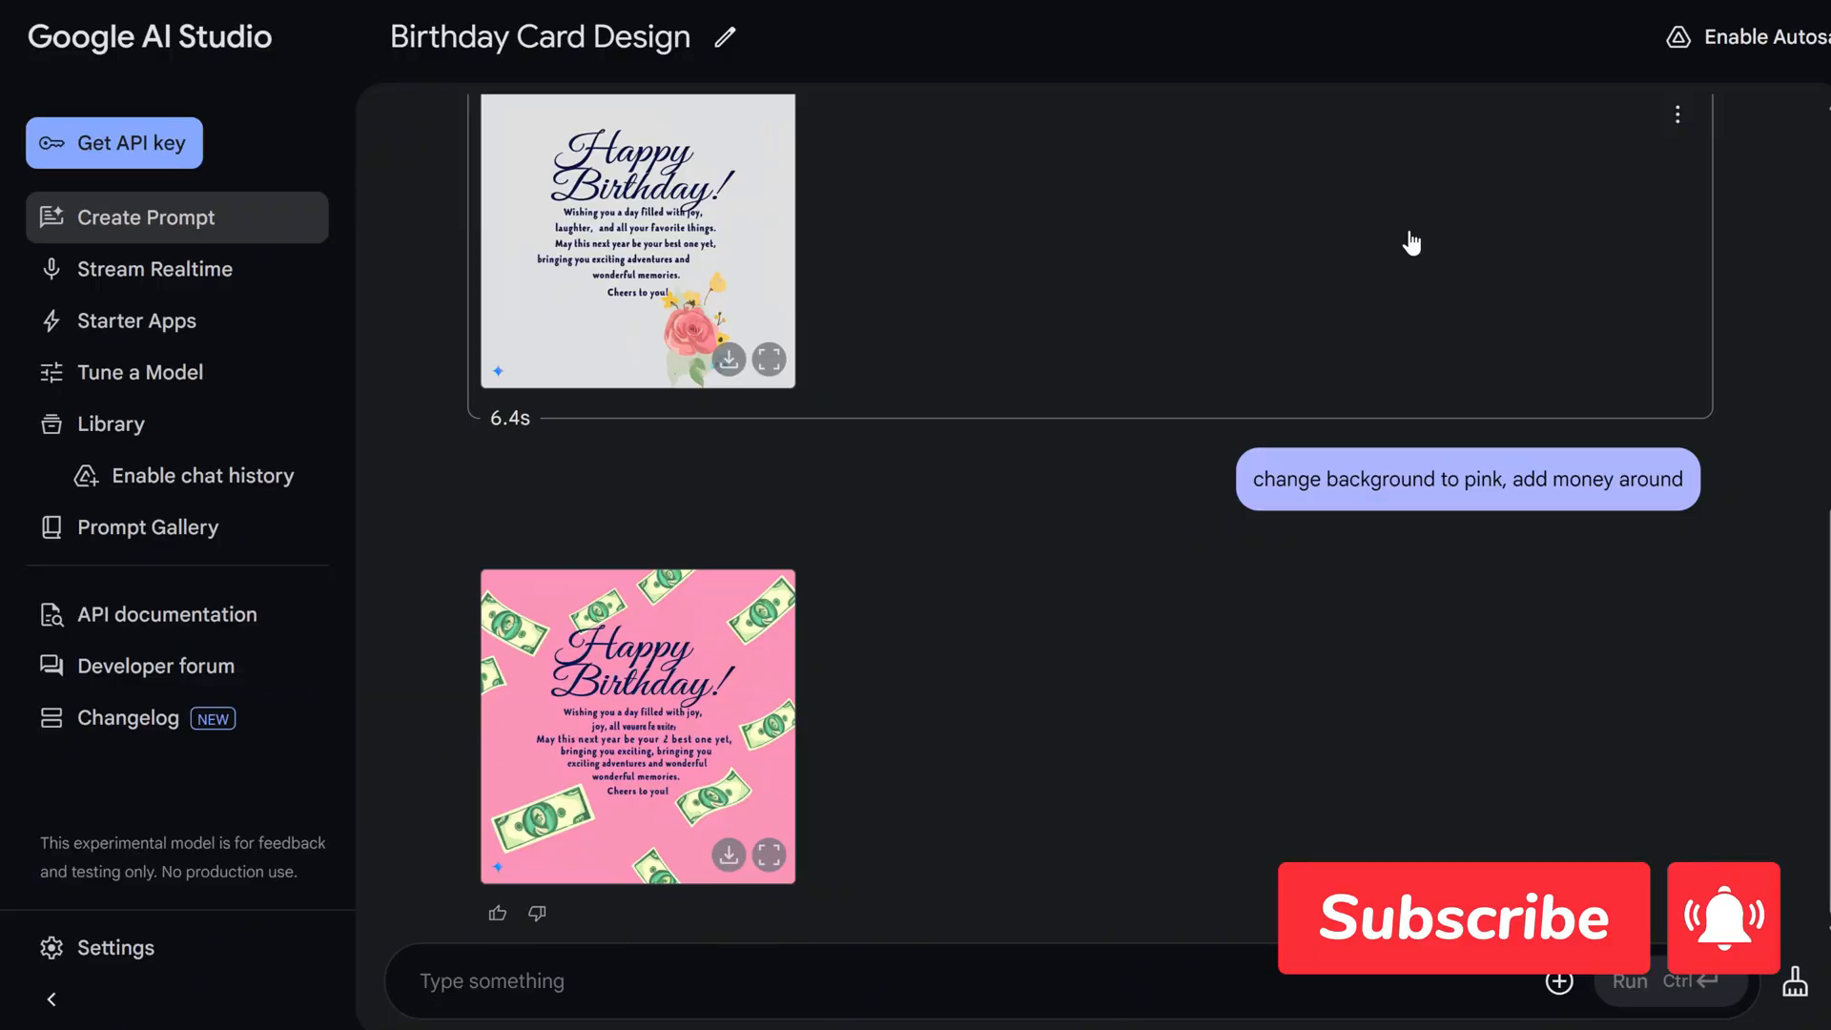